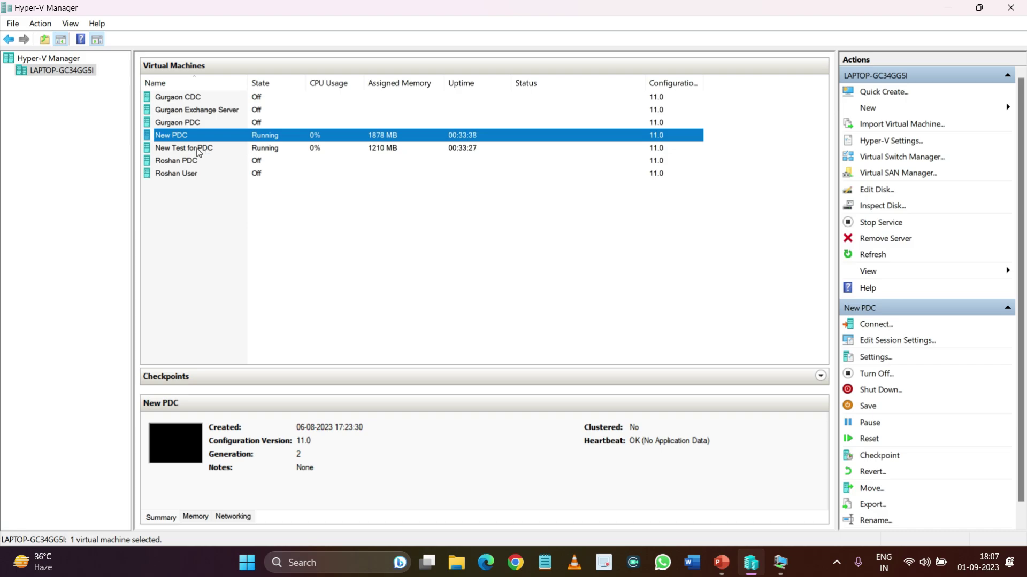
Select the New Test for PDC VM, then New PDC, confirming both are running
left_click(199, 150)
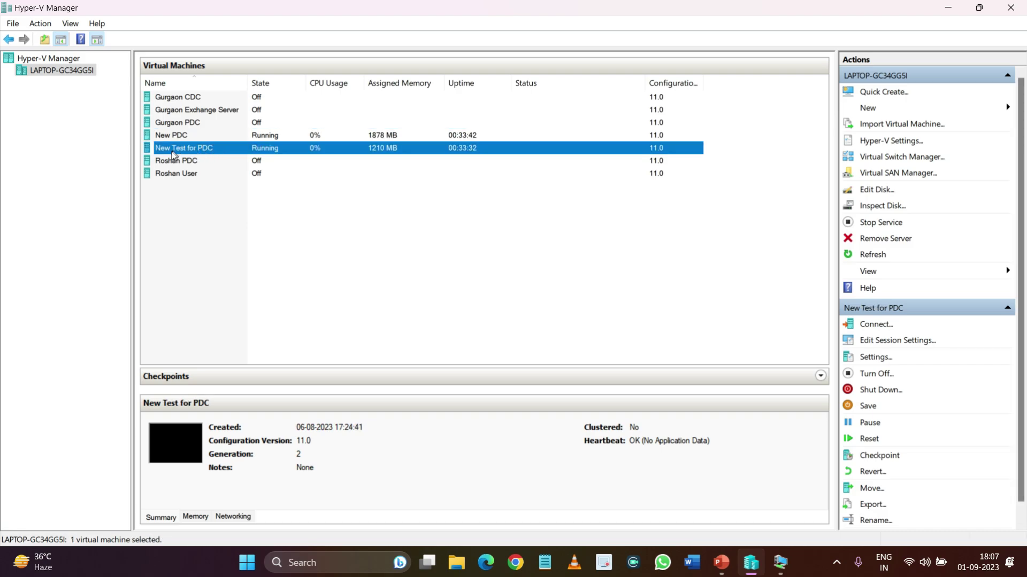
left_click(192, 140)
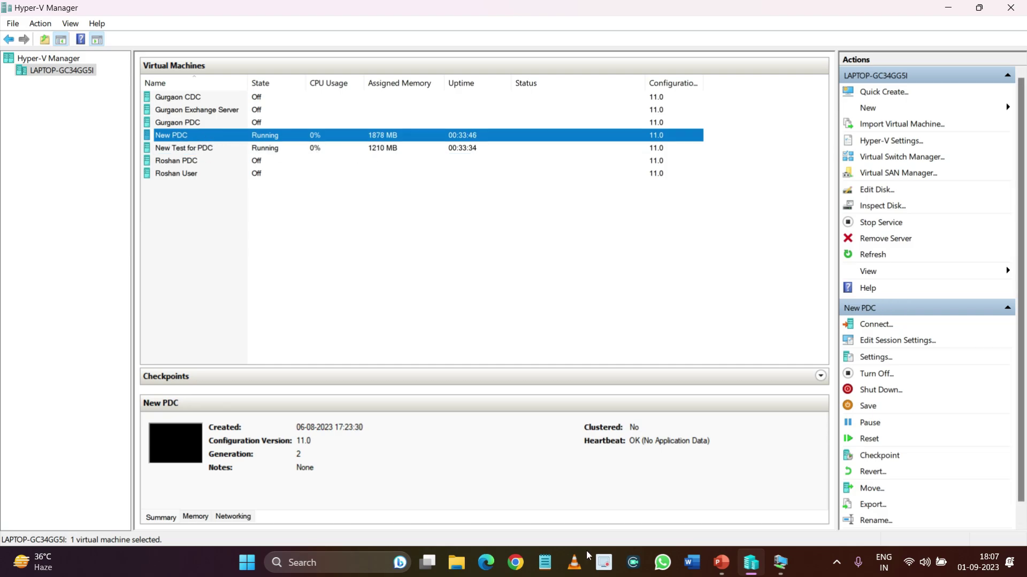
On New PDC, launch Active Directory Users and Computers from Server Manager's Local Server Tools menu
mouse_move(780, 563)
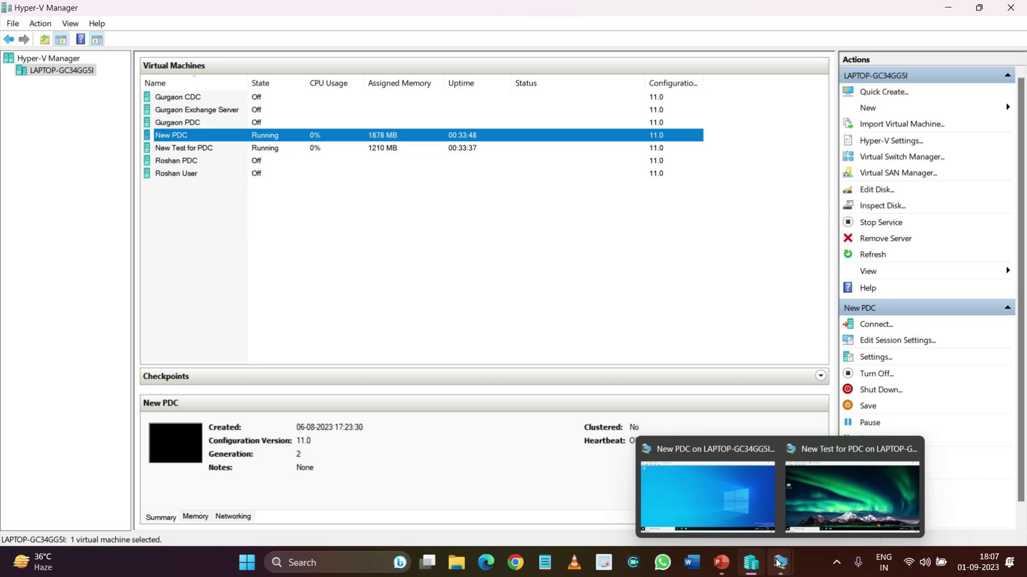
left_click(770, 497)
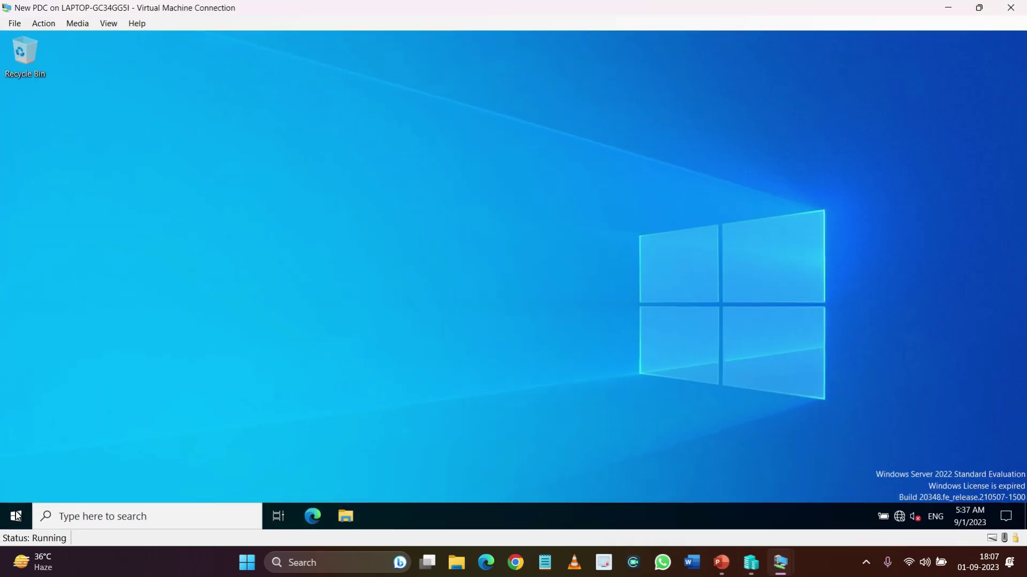
left_click(16, 516)
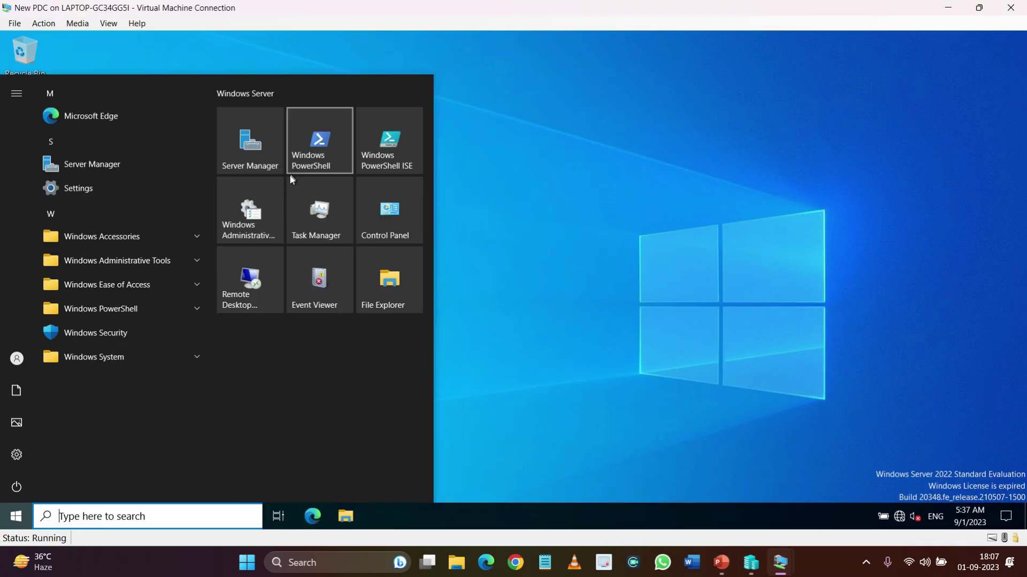
left_click(264, 167)
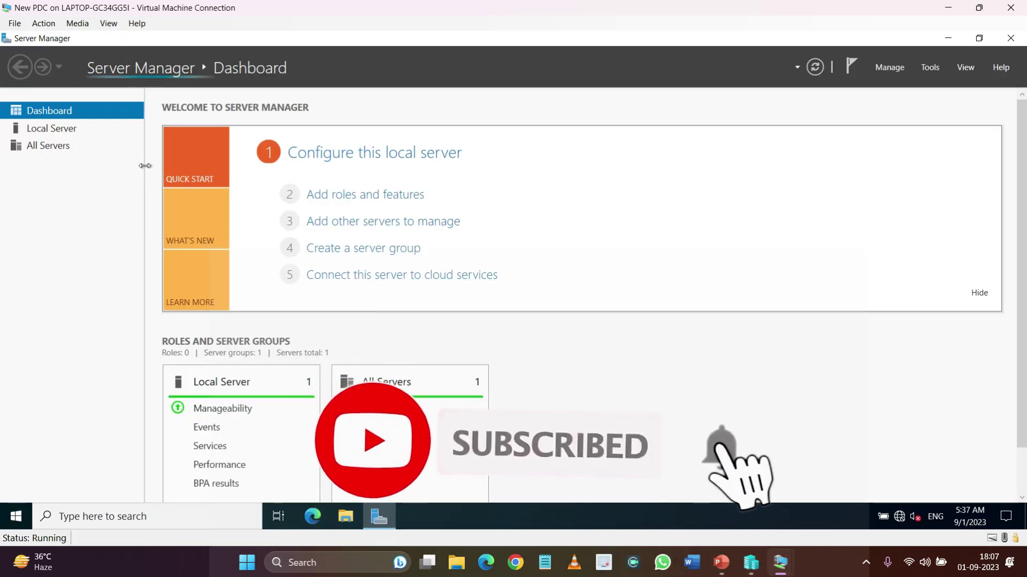
left_click(48, 130)
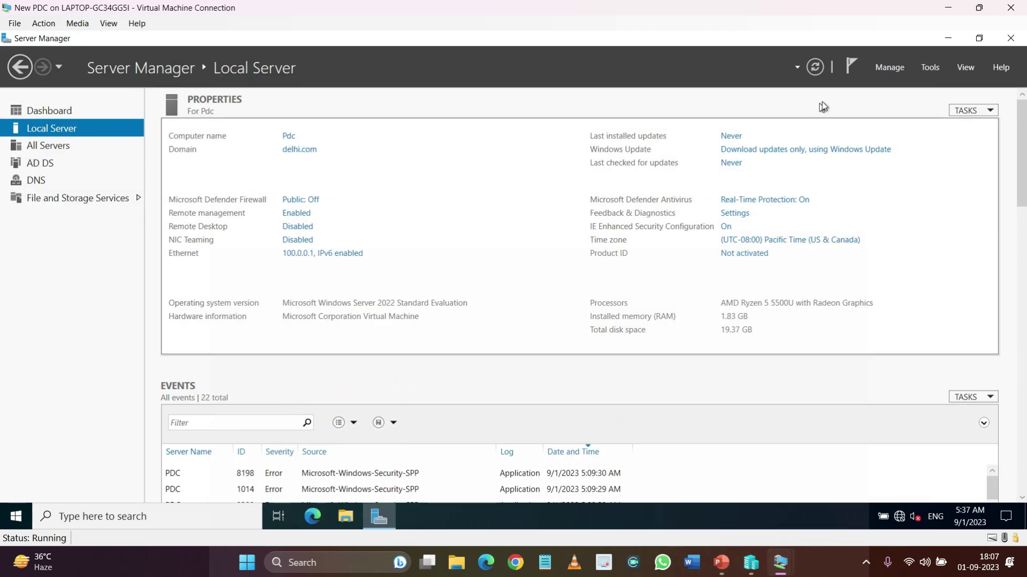
left_click(931, 67)
left_click(888, 145)
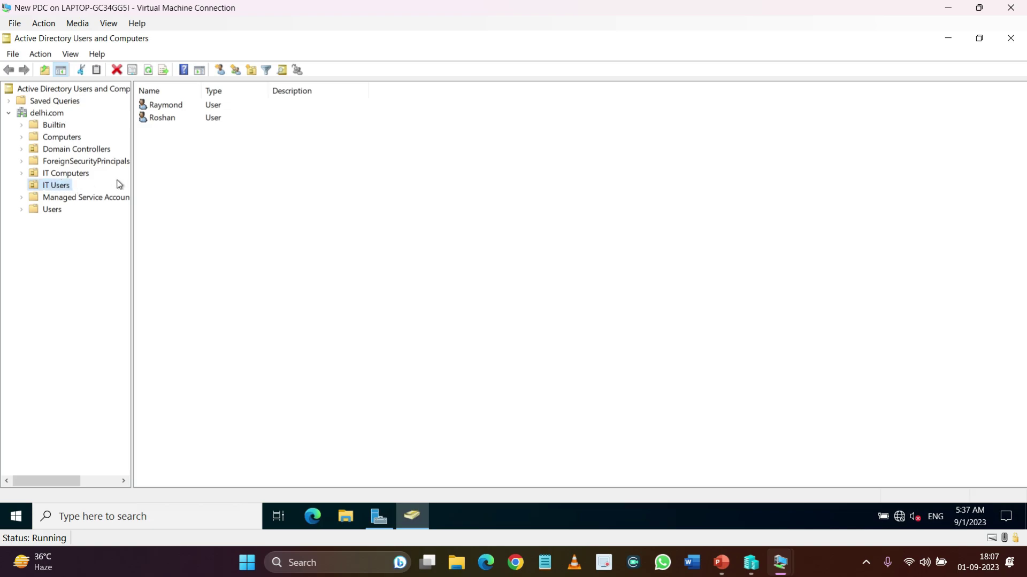
Select the two IT Users accounts, then switch to the New Test for PDC console
left_click_drag(186, 146, 189, 102)
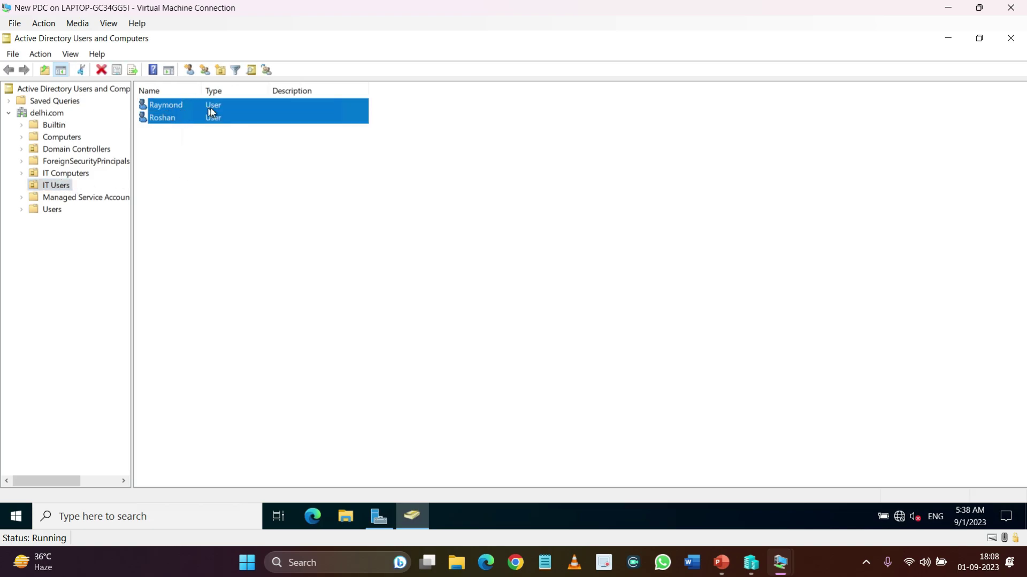
left_click(168, 121)
left_click(170, 109)
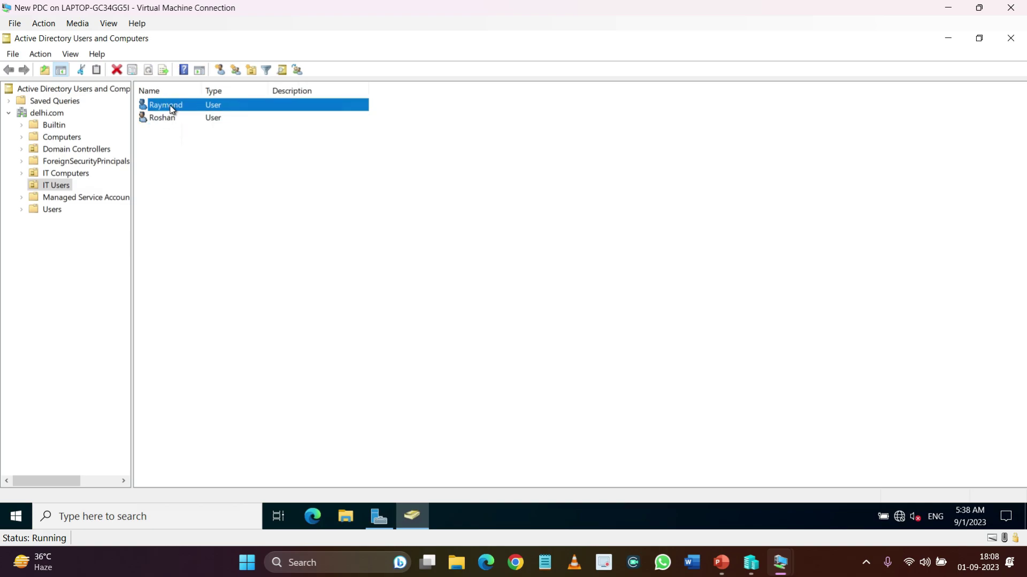
mouse_move(784, 571)
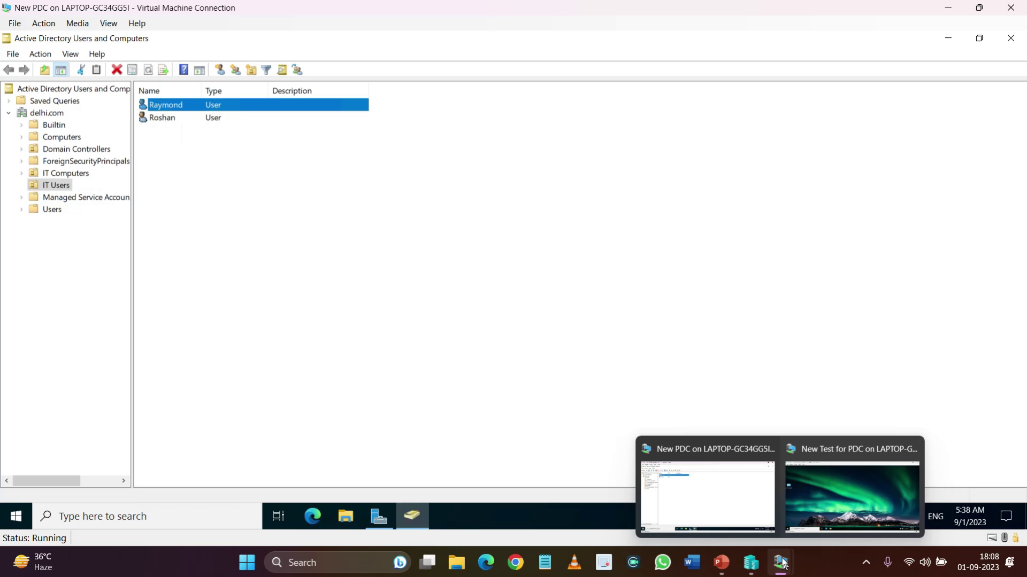
left_click(819, 492)
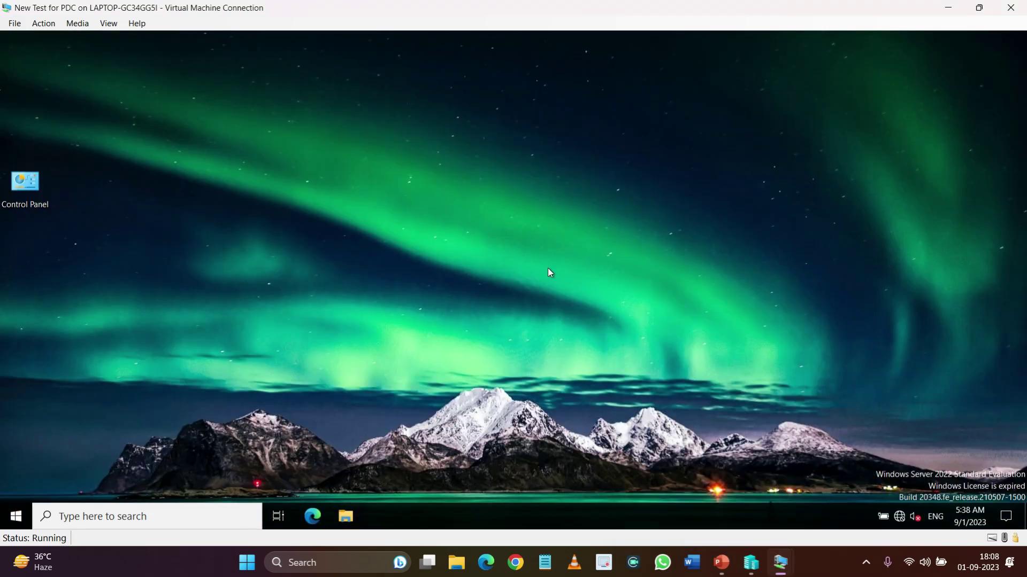
On the client VM, open a maximized File Explorer and browse Network and the DVD drive
left_click_drag(26, 185, 33, 115)
left_click(344, 520)
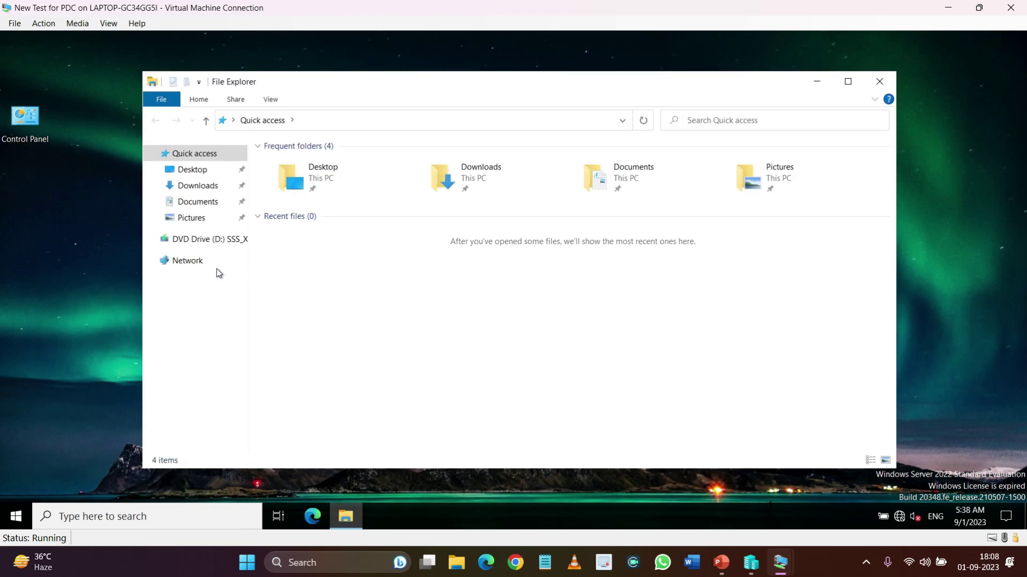
left_click(194, 261)
left_click(848, 81)
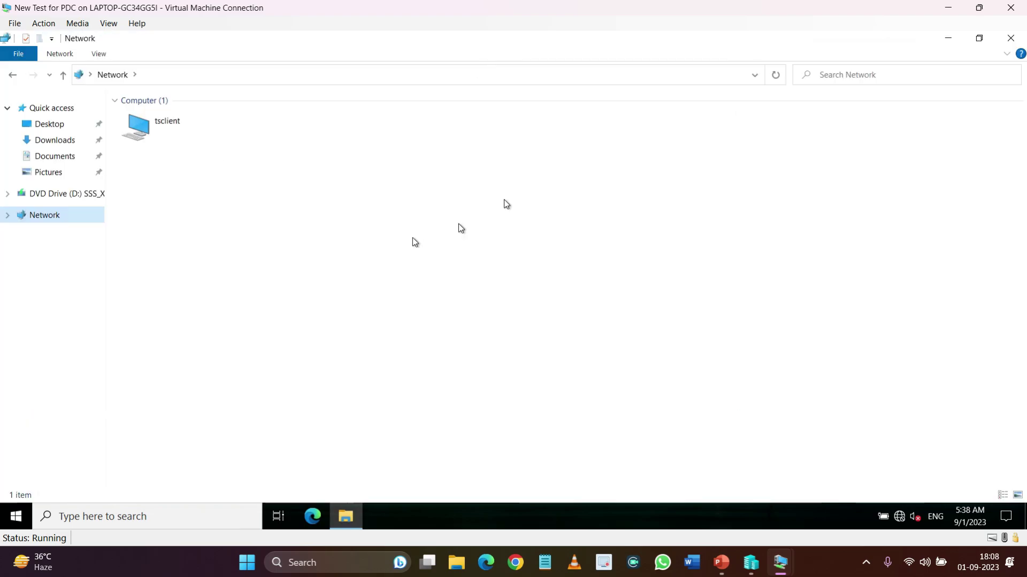
left_click(40, 216)
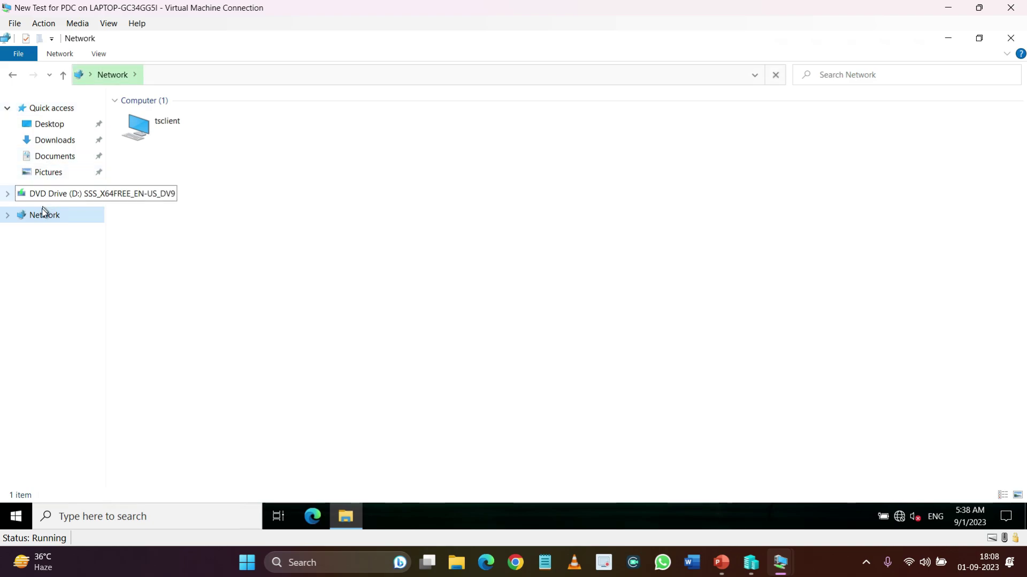
left_click(8, 195)
left_click(7, 279)
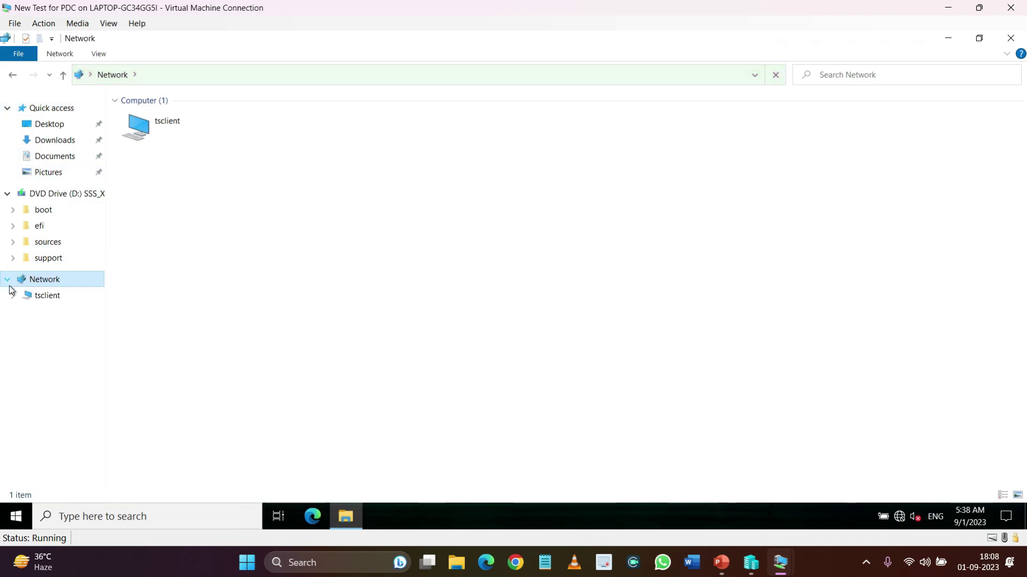
Return via Quick access and Desktop, reopen Explorer, and view DVD Drive (D:) and Downloads
left_click(13, 74)
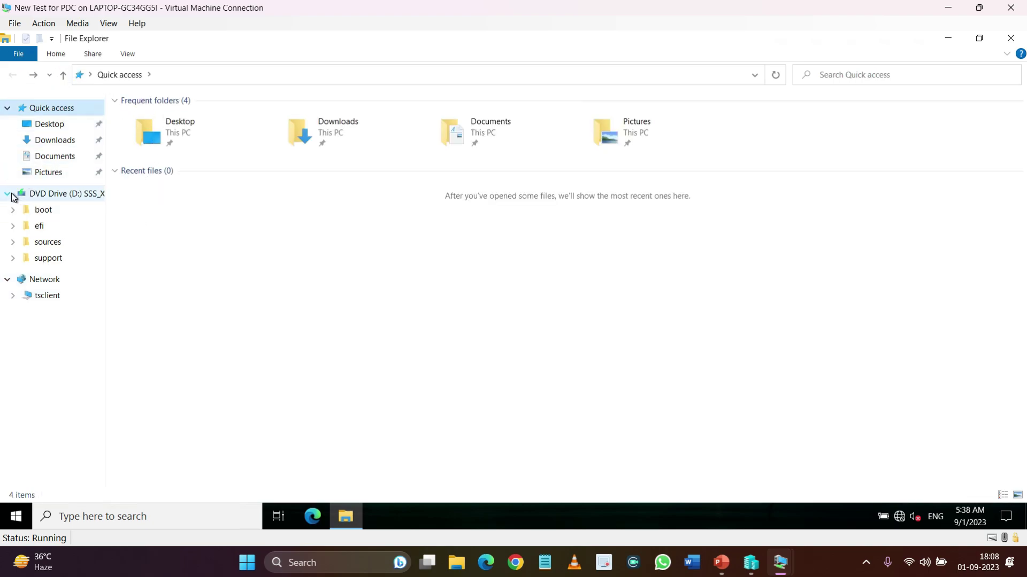
left_click(49, 286)
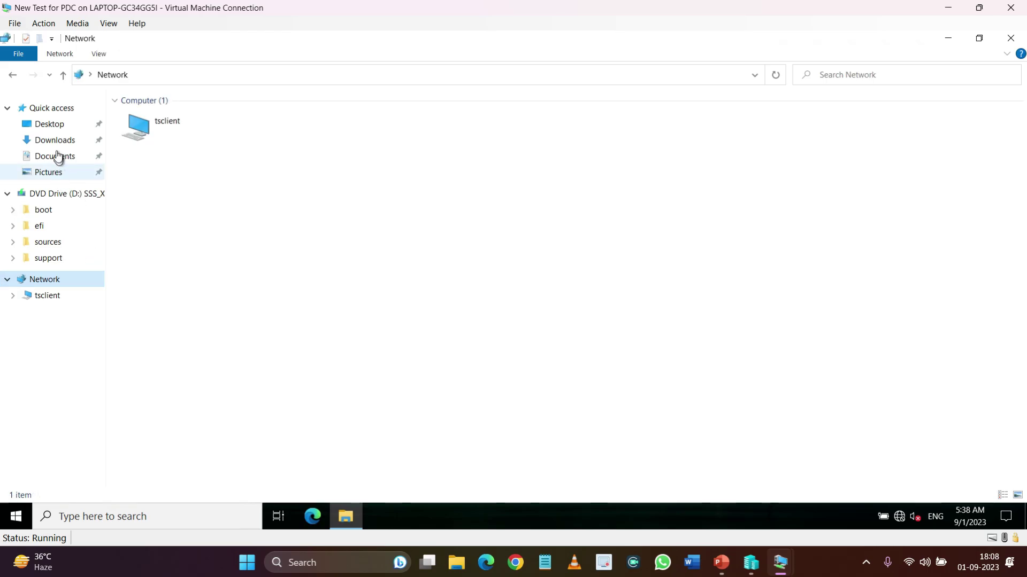
key("alt+Left")
left_click(63, 75)
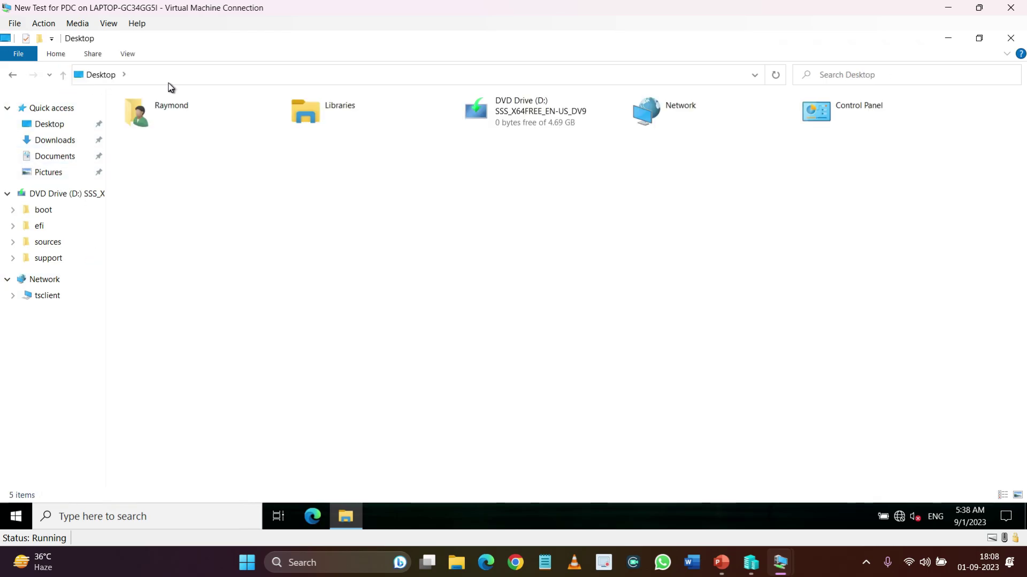
left_click(1011, 38)
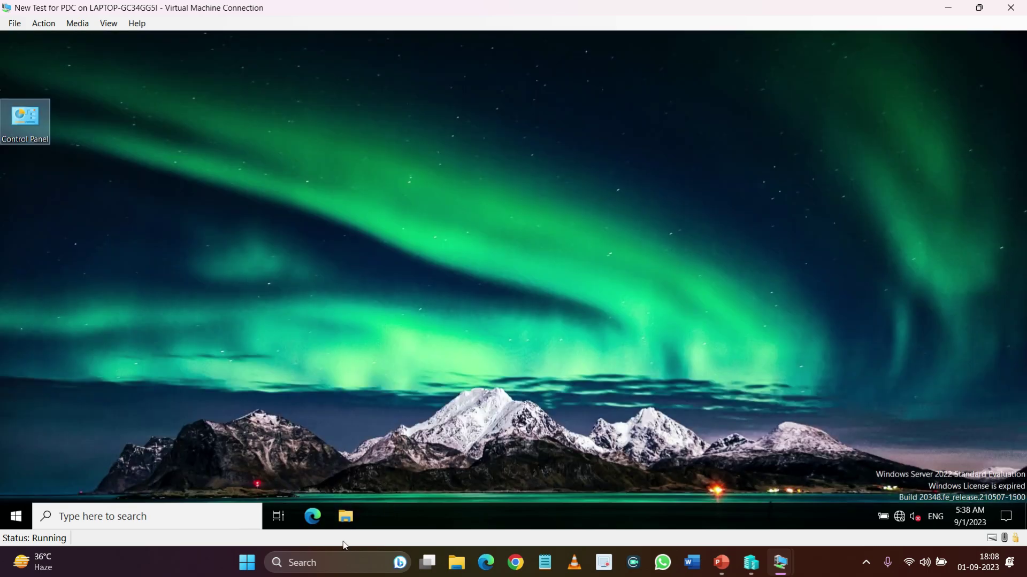
left_click(345, 516)
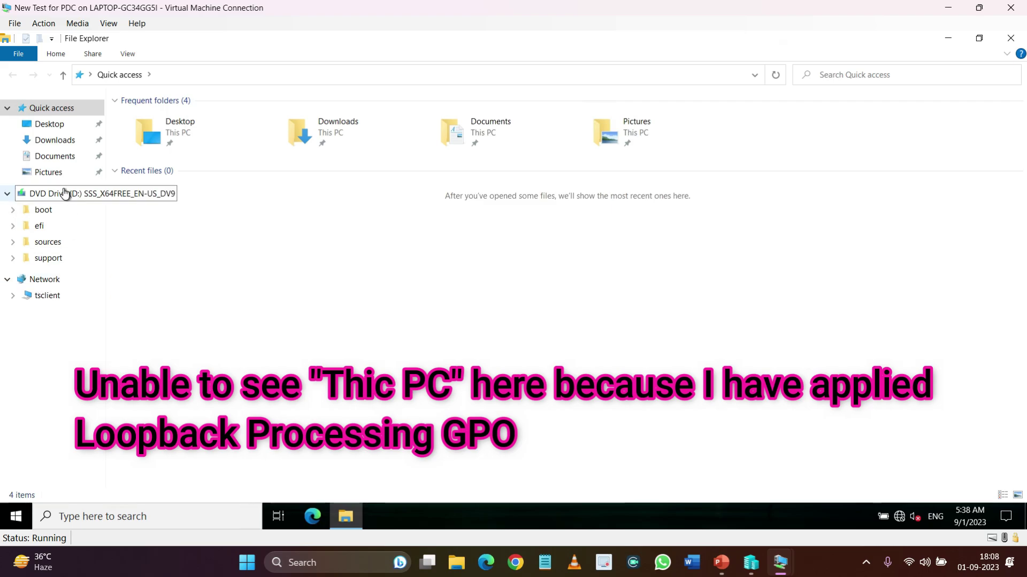
left_click(63, 193)
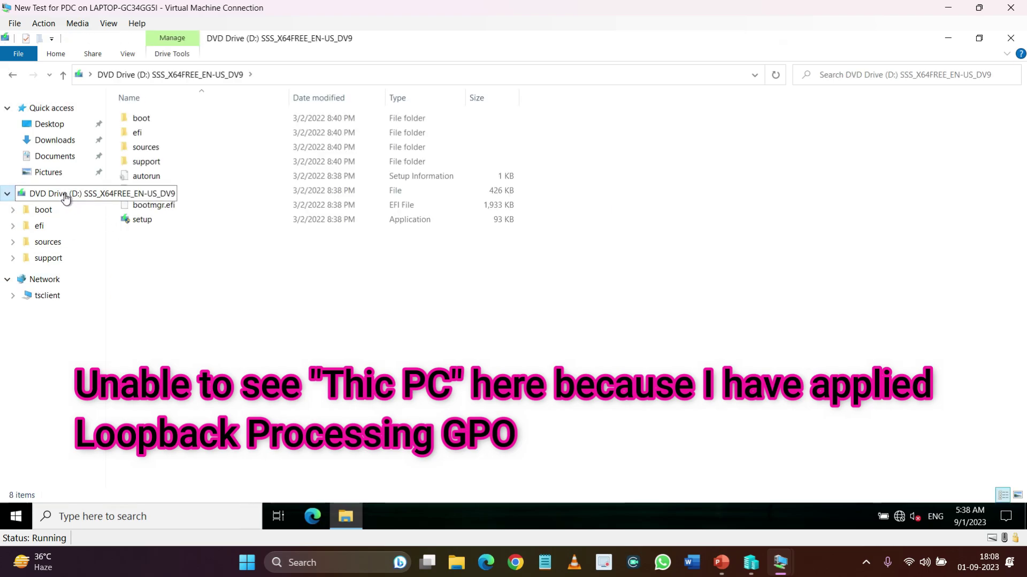
left_click(60, 141)
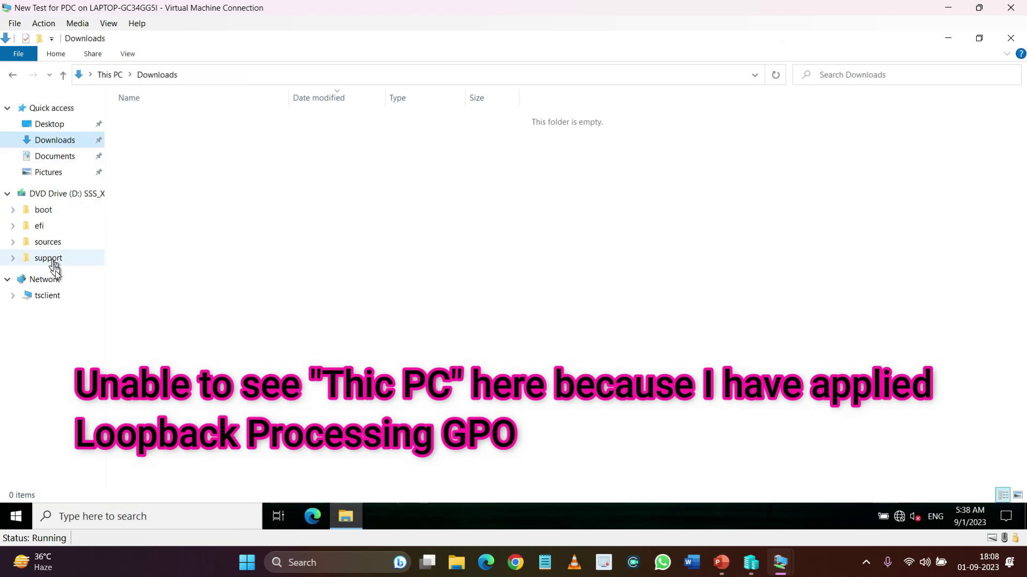
Enter 'c' in the address bar to reach Local Disk (C:), then return to Downloads
left_click(194, 75)
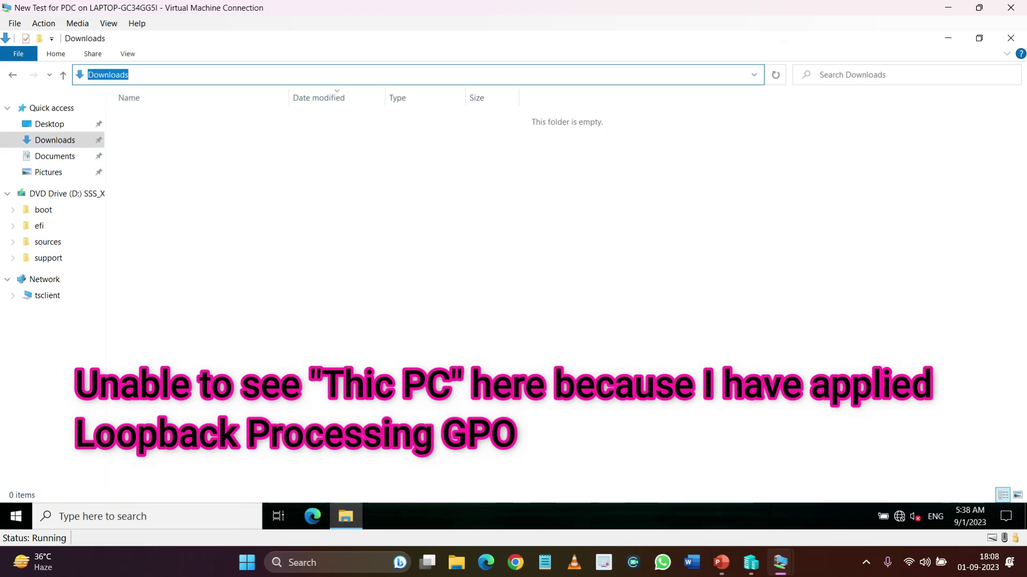
type("c")
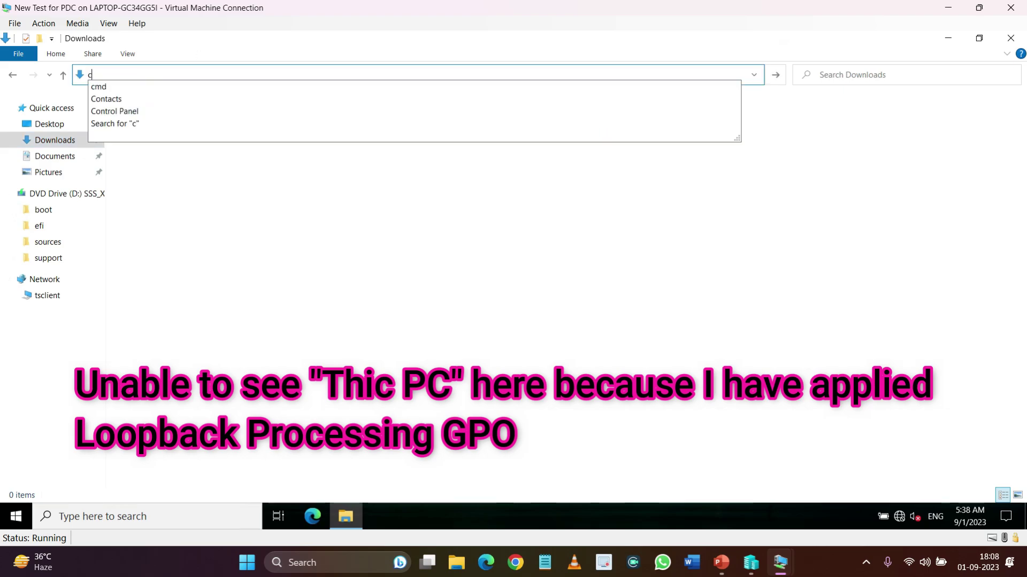
key("Escape")
key("Return")
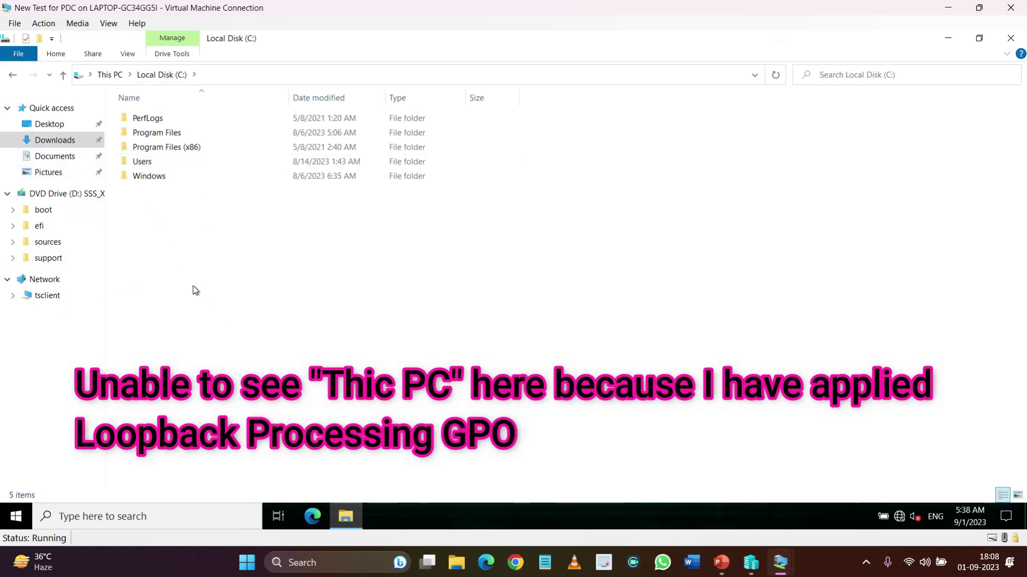
left_click(110, 74)
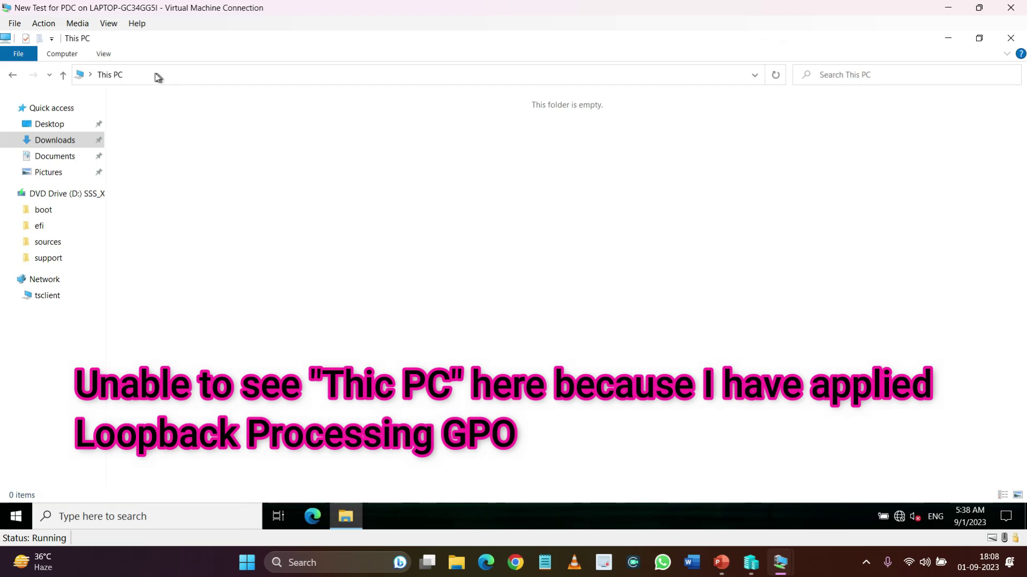
left_click(71, 143)
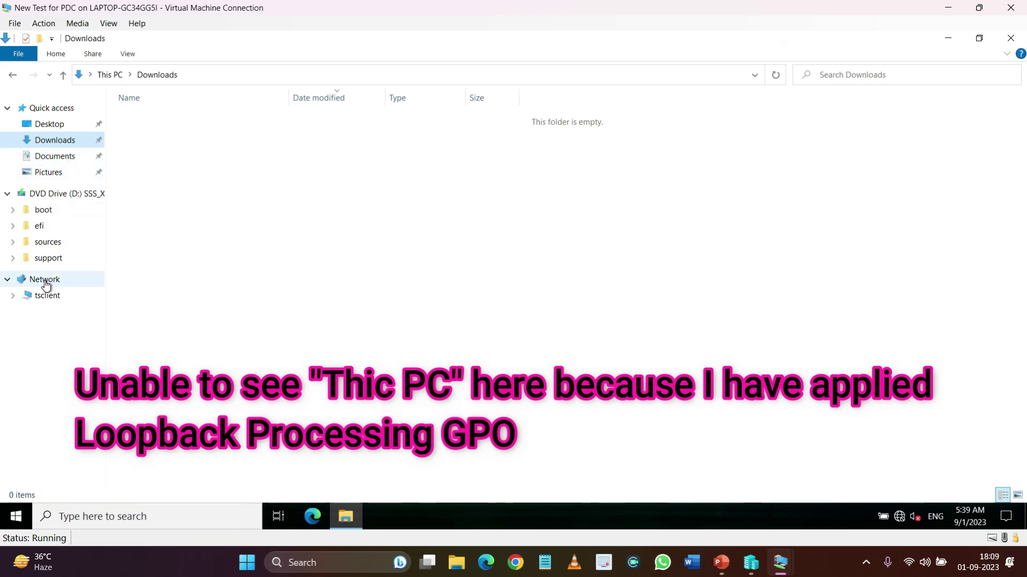
Type C: into the address path to open the C: drive and inspect address options
left_click(115, 75)
left_click(140, 82)
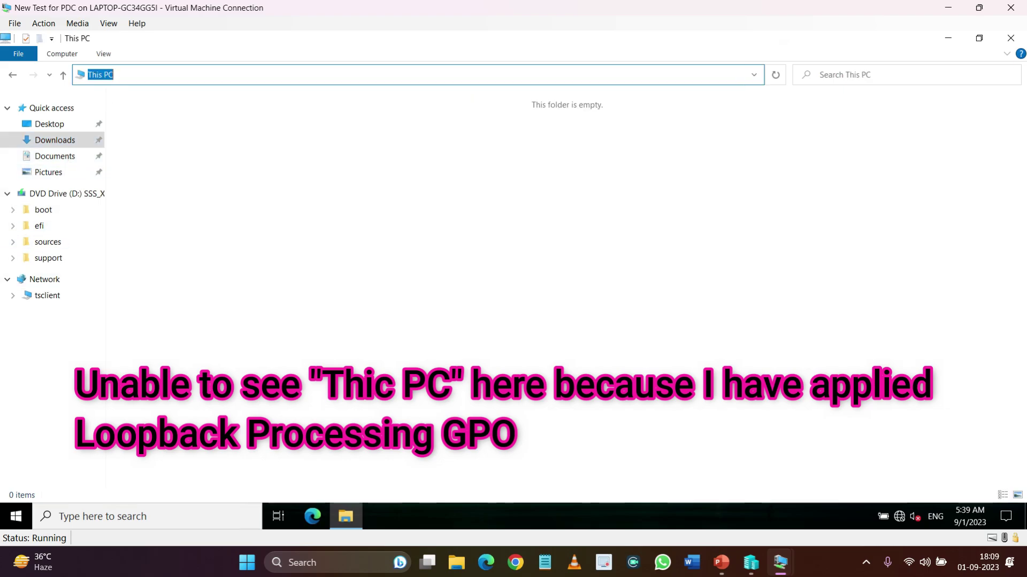
type("C")
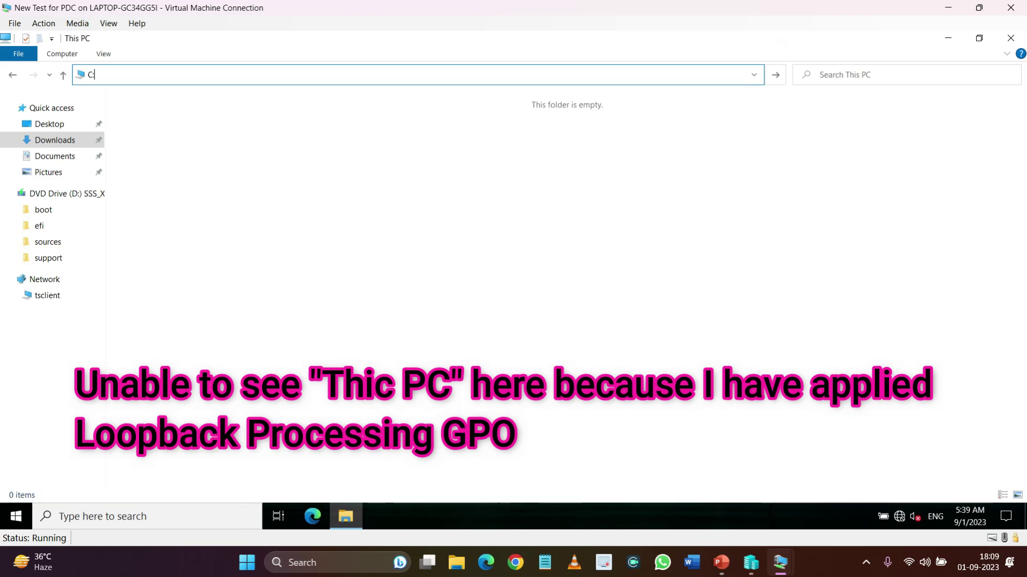
type(":")
key("Return")
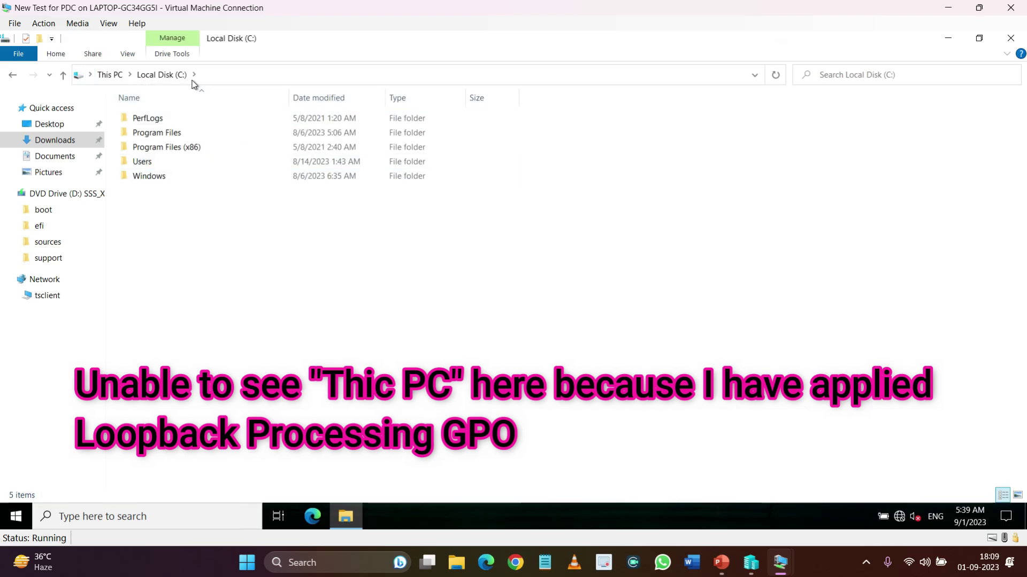
right_click(159, 76)
left_click(184, 228)
right_click(112, 81)
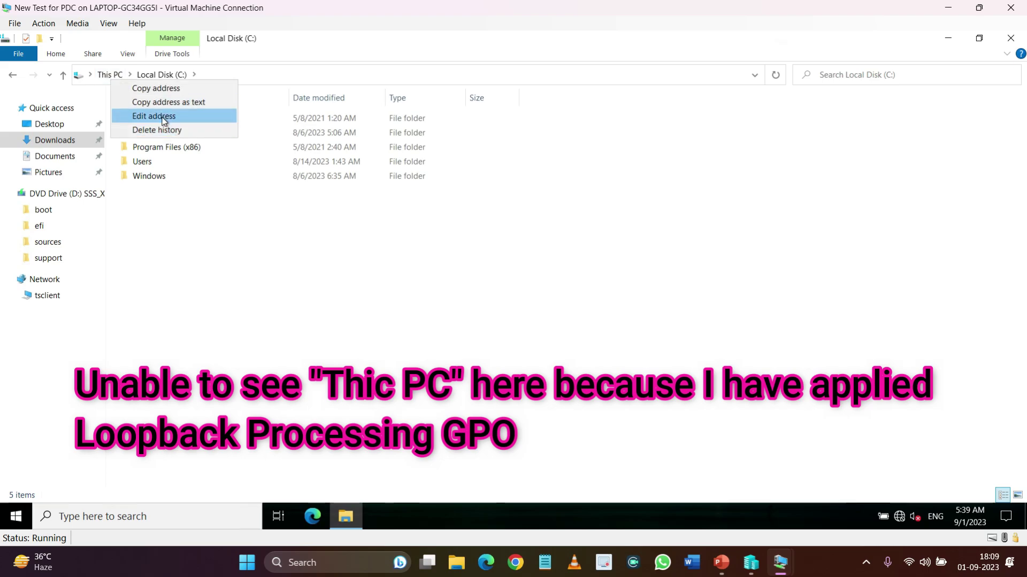
left_click(239, 79)
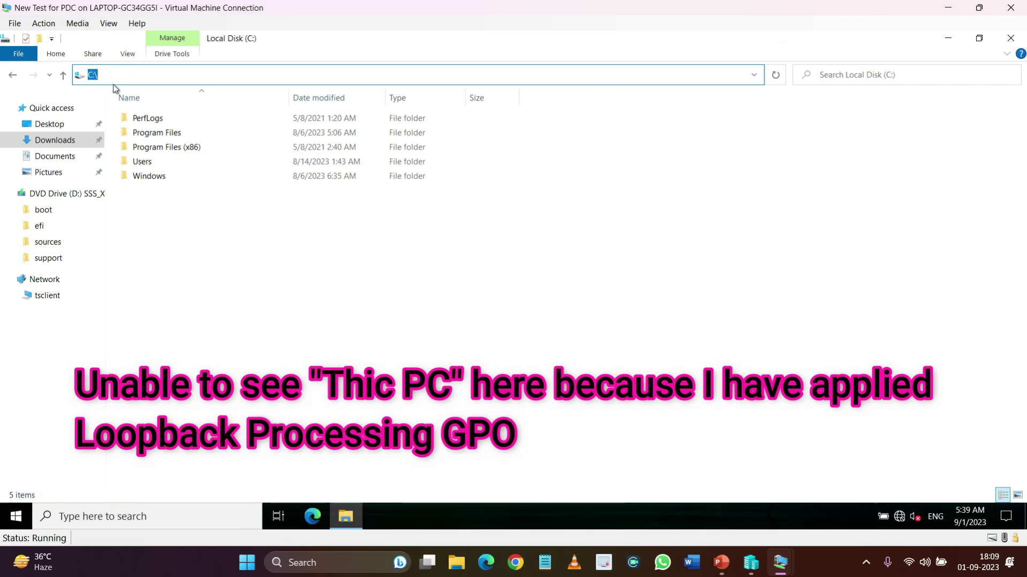
Check recent locations and toolbar options, go to Quick access, then switch to the PDC VM
left_click(756, 75)
left_click(756, 74)
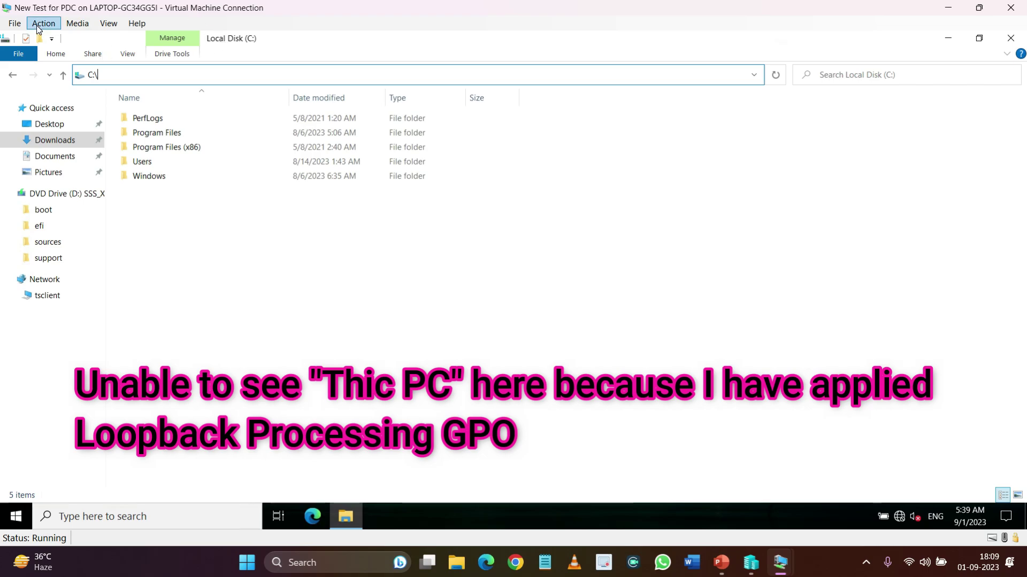
left_click(51, 39)
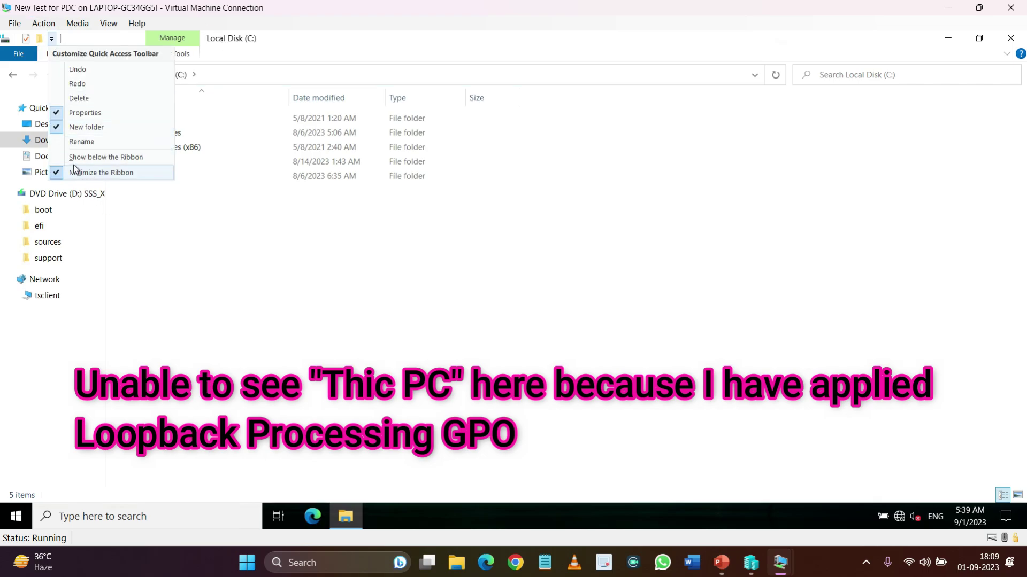
left_click(223, 228)
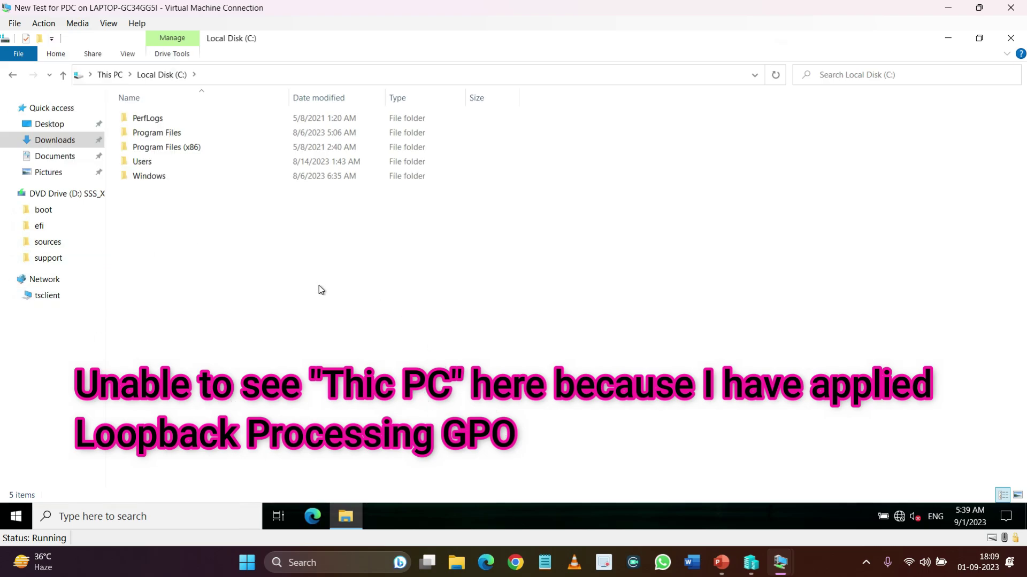
left_click(59, 108)
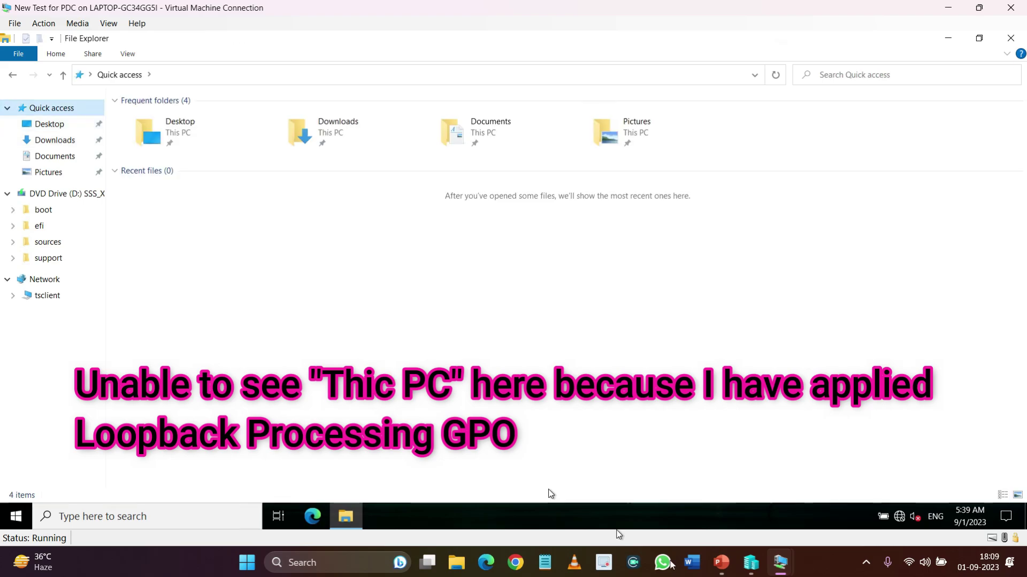
mouse_move(780, 562)
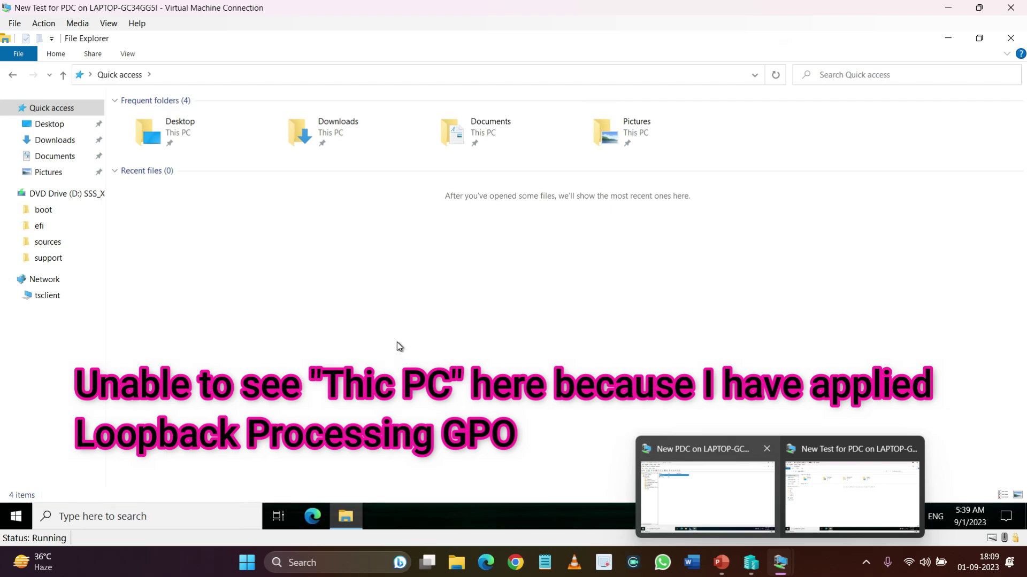
left_click(724, 476)
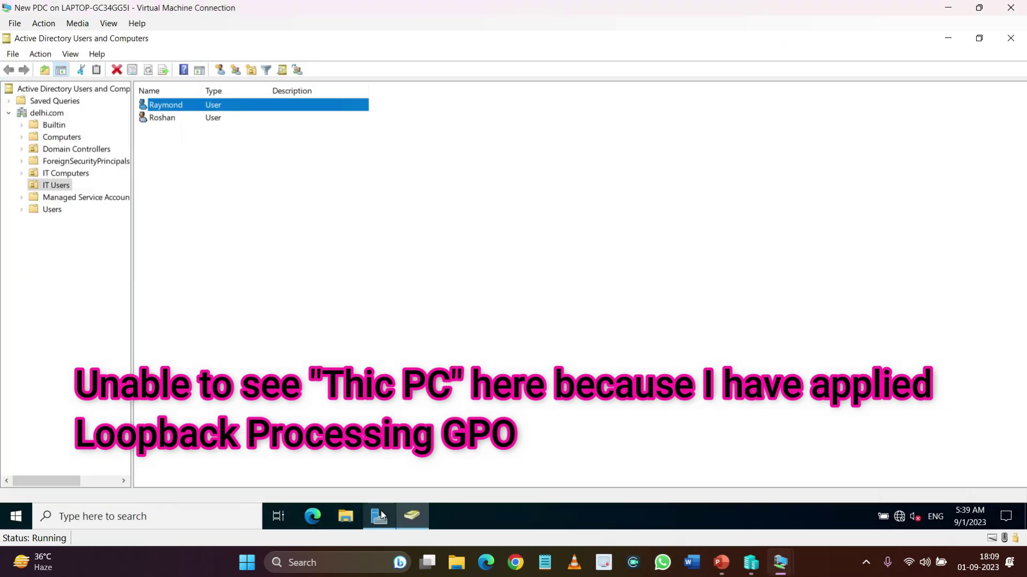
From Server Manager Tools, set the Loopback GPO to All Settings Disabled, then close Group Policy Management
mouse_move(382, 515)
left_click(396, 484)
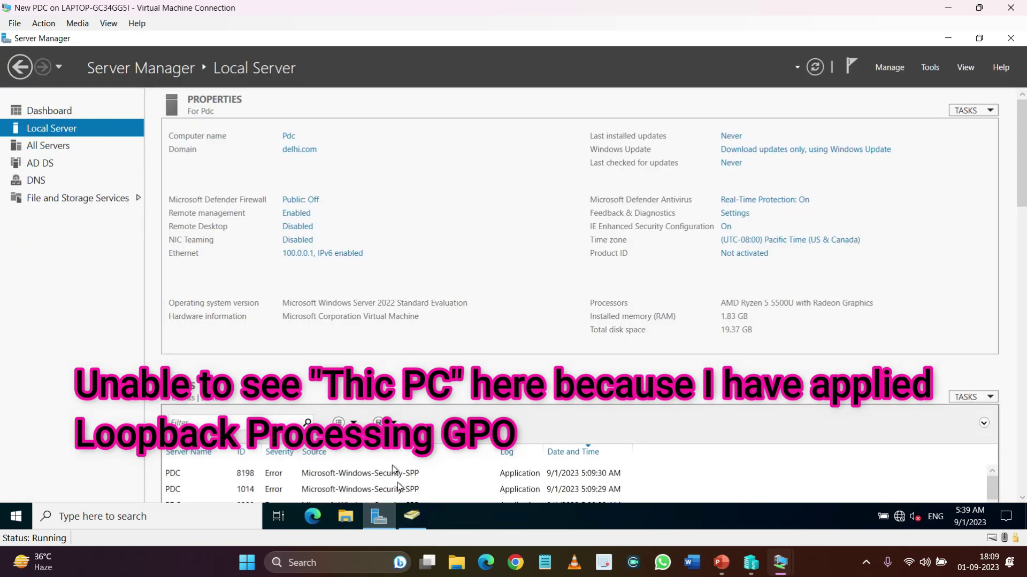
left_click(929, 67)
left_click(866, 261)
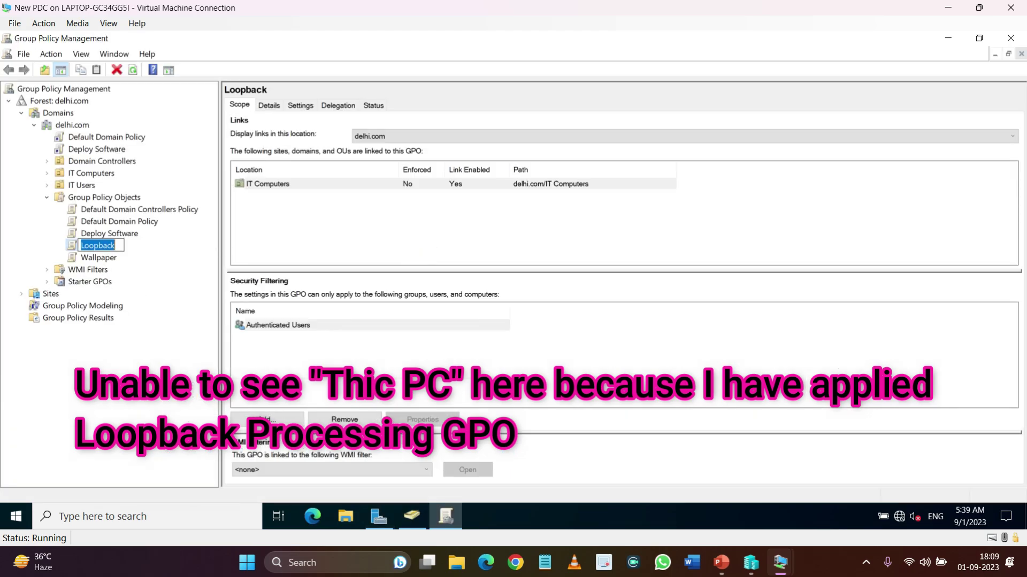
right_click(100, 246)
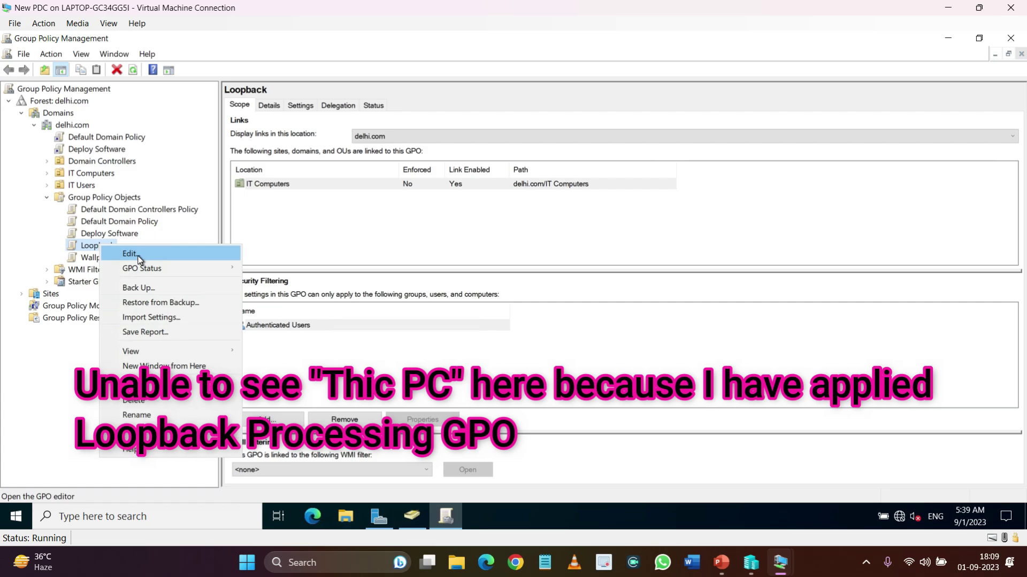
mouse_move(198, 268)
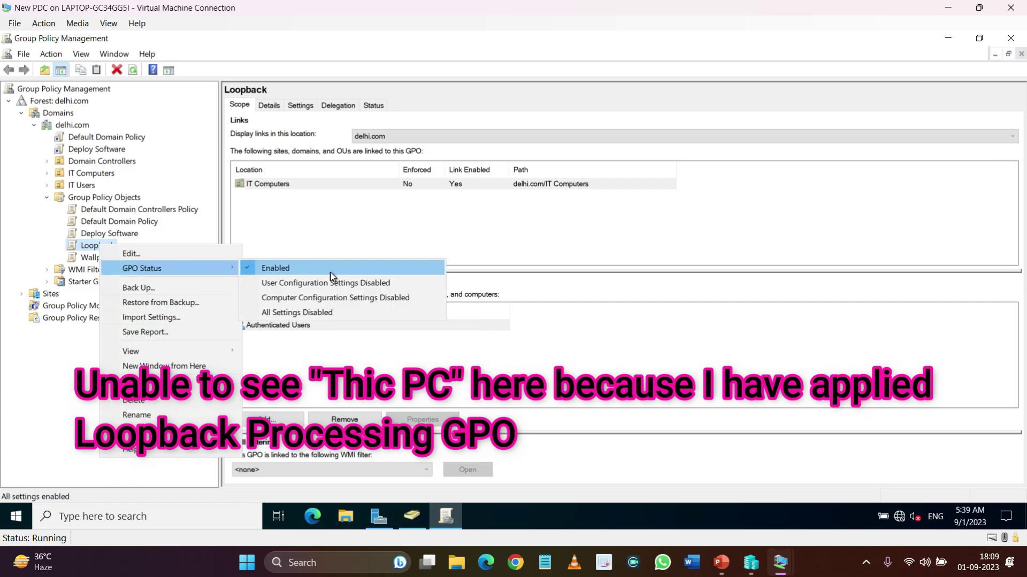
left_click(297, 313)
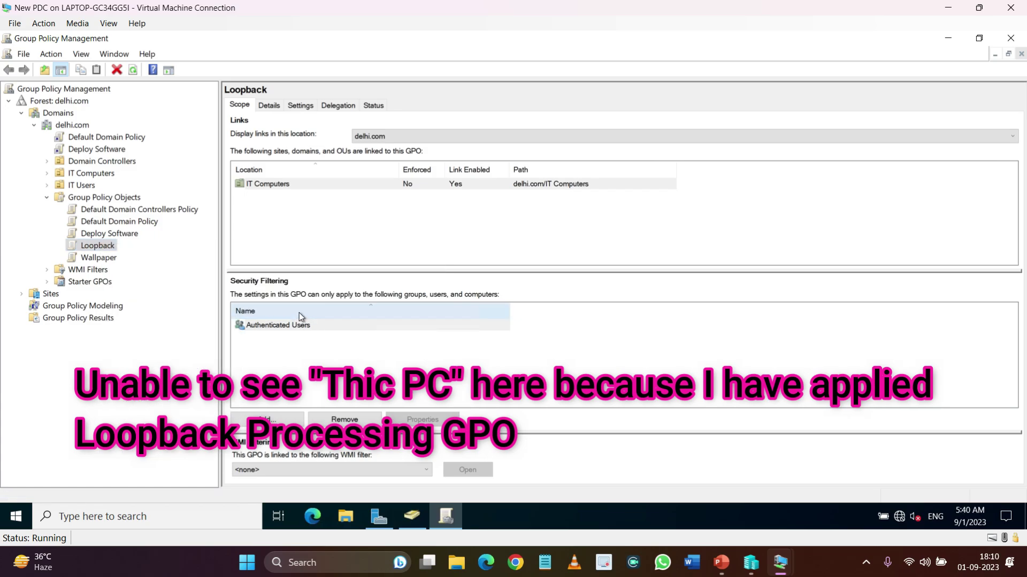
left_click(1010, 38)
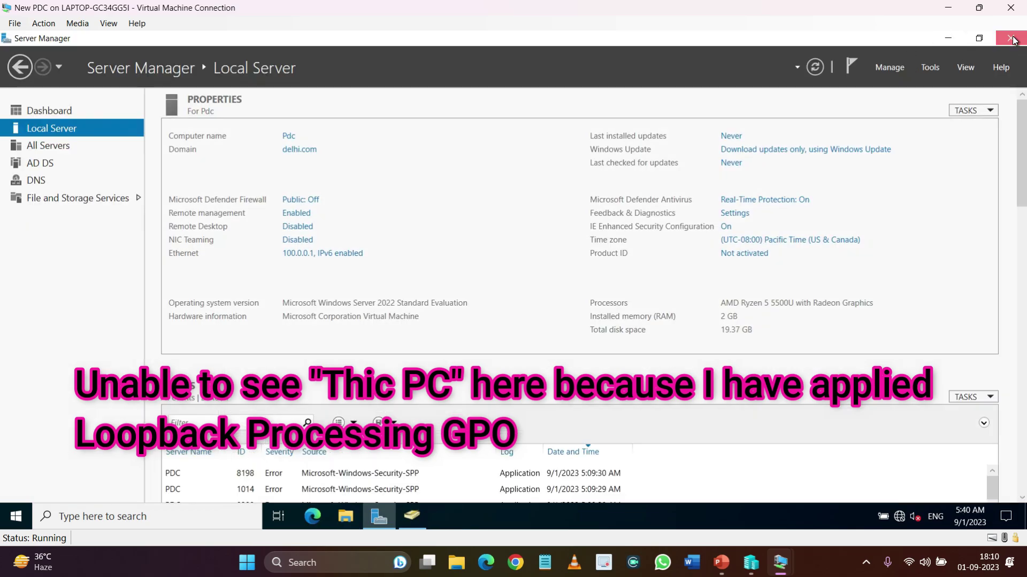
Close Server Manager, minimize New PDC, then refresh and close Explorer on New Test for PDC
left_click(1012, 39)
left_click(956, 38)
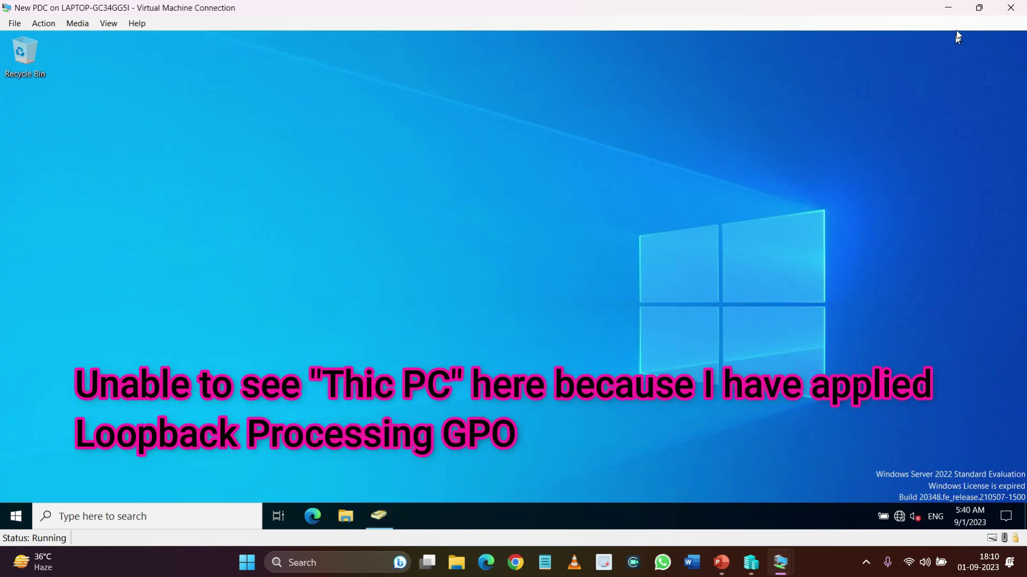
left_click(948, 8)
mouse_move(779, 566)
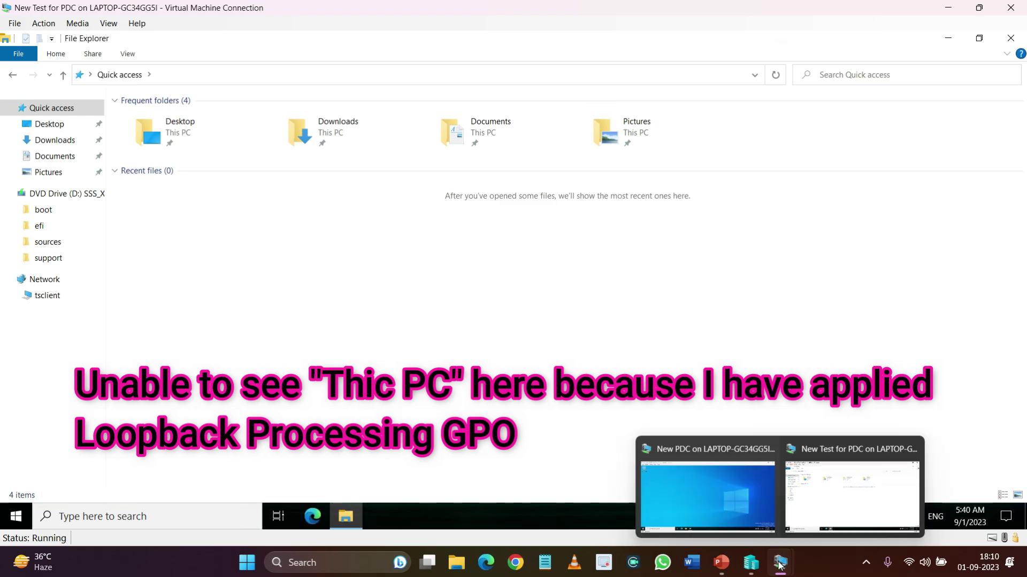
left_click(848, 467)
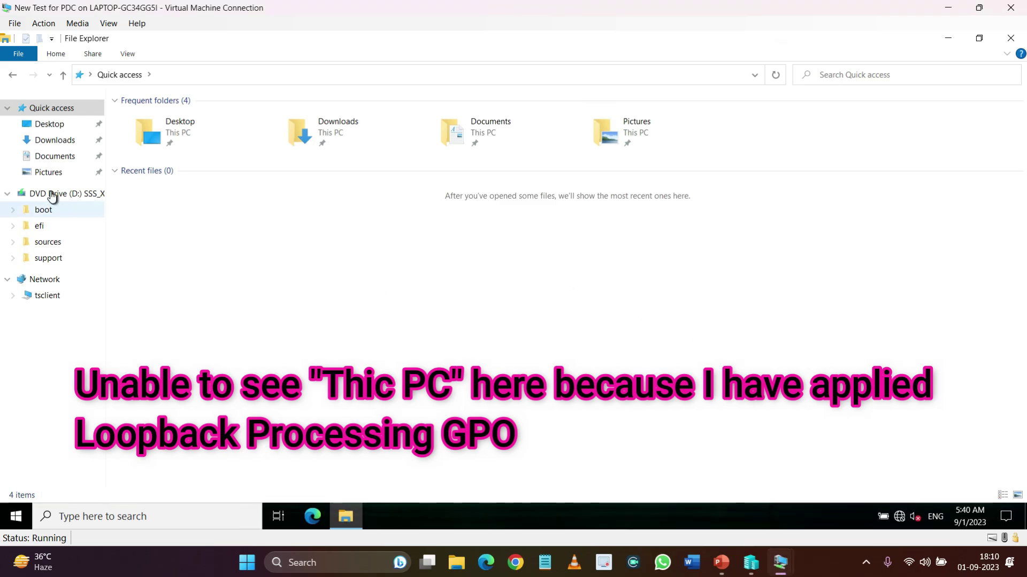
left_click(782, 74)
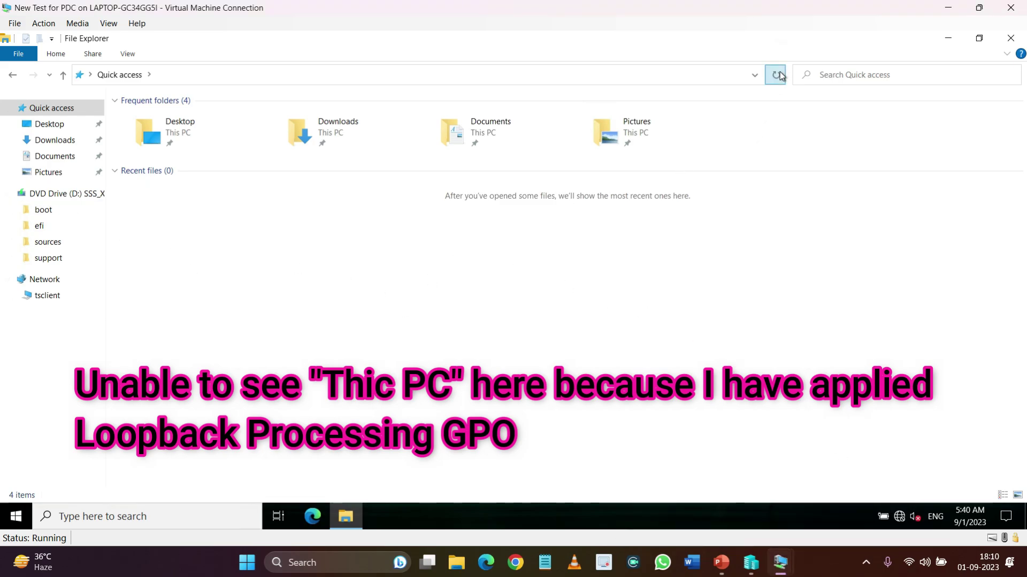
left_click(1009, 40)
left_click(284, 203)
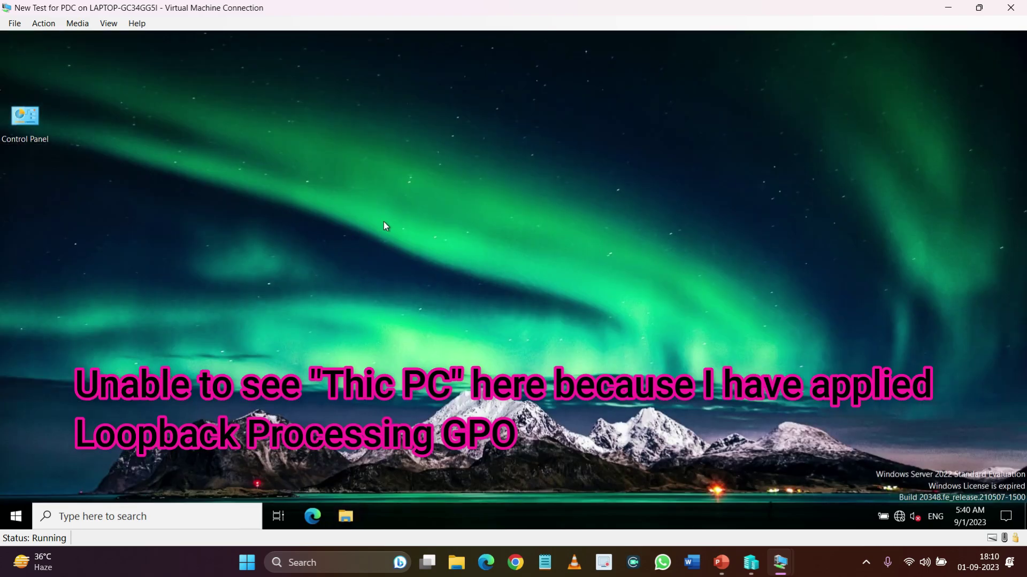
Launch cmd from the Win+X Run dialog, run gpupdate /force, then exit
right_click(15, 507)
key("r")
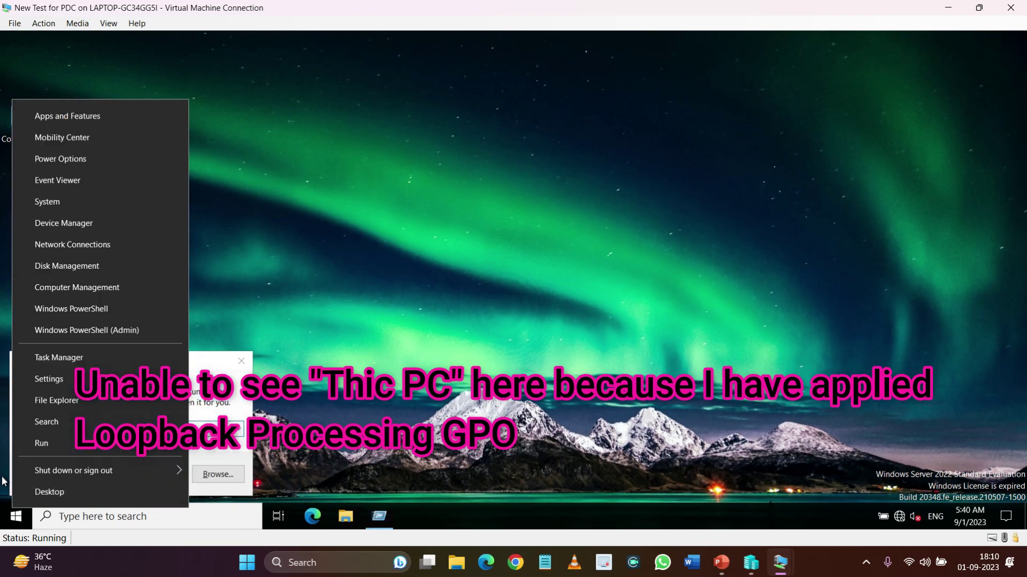
left_click(425, 297)
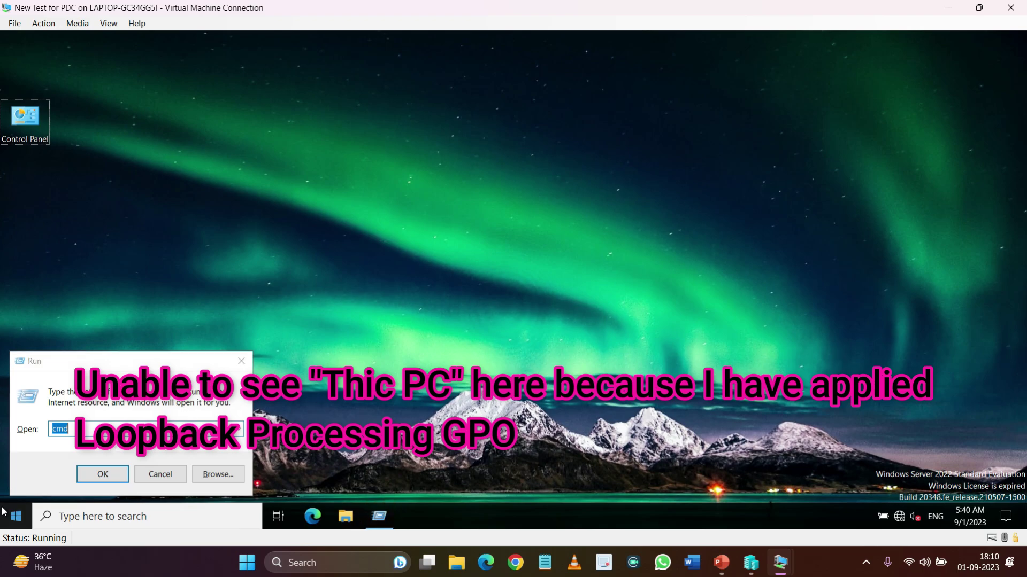
left_click(134, 464)
key("Return")
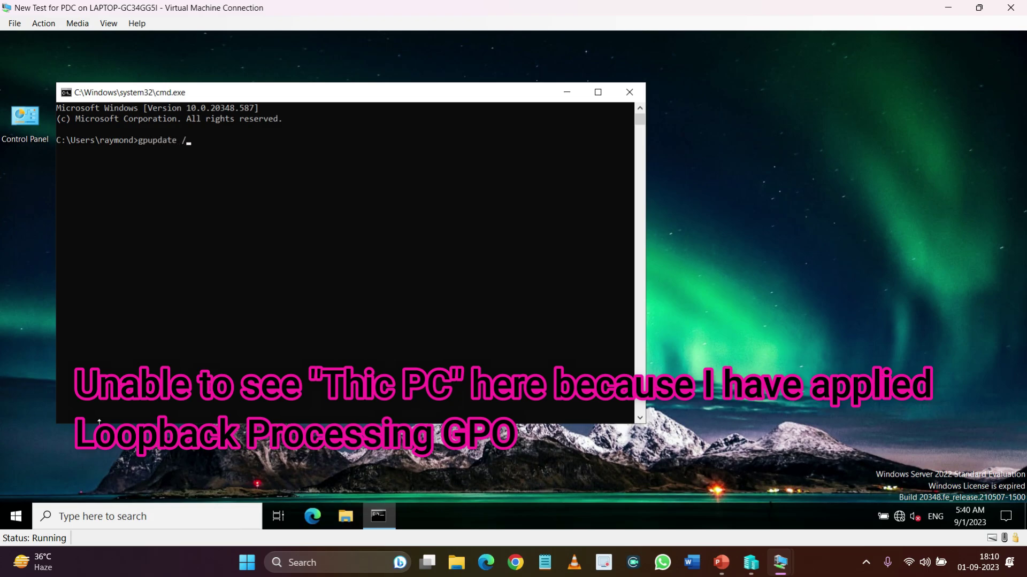
type("gpupdate /force")
key("Return")
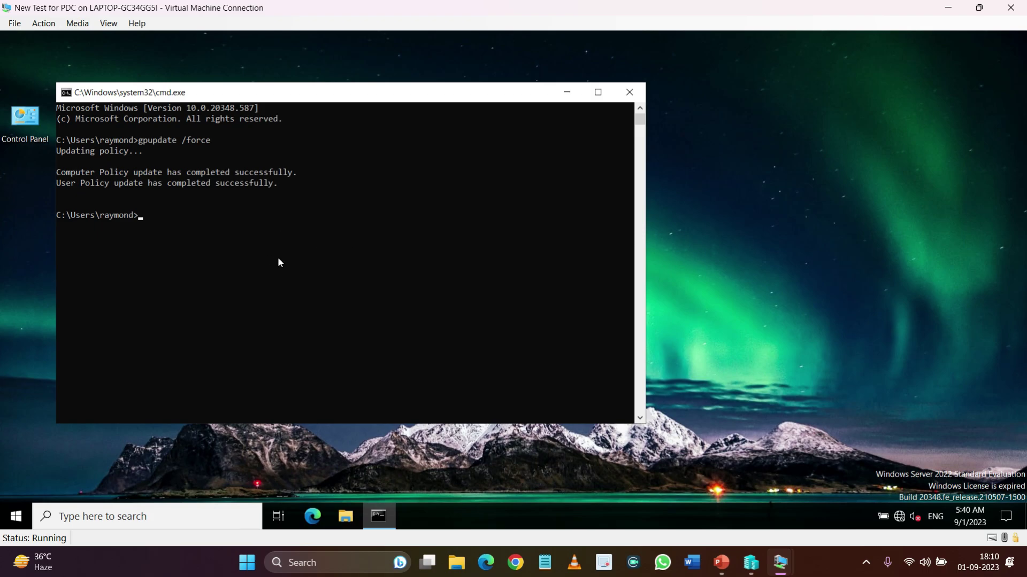
key("Return")
type("exit")
key("Return")
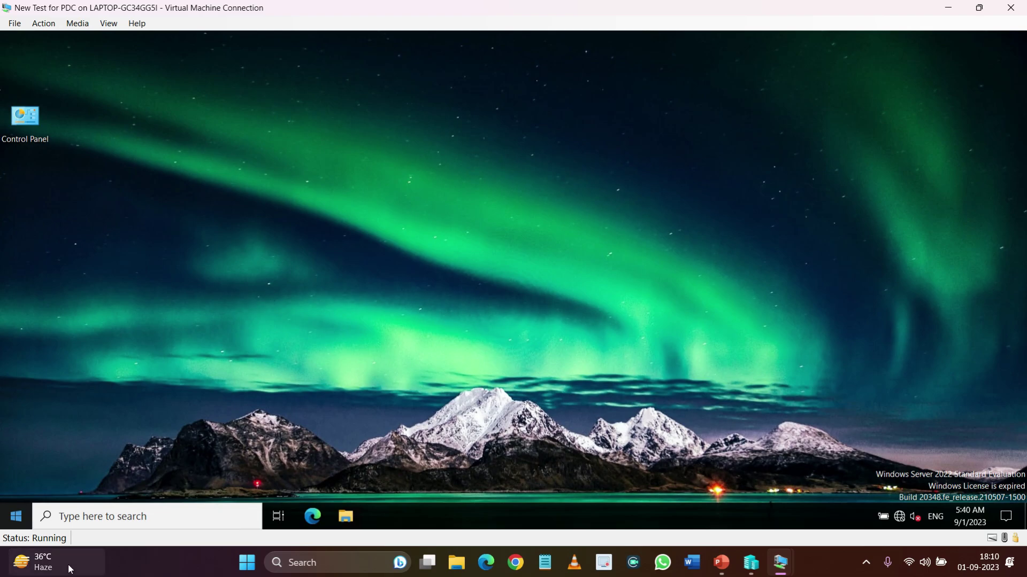
Sign out of the test VM through Win+X Shut down or sign out
right_click(13, 522)
mouse_move(84, 478)
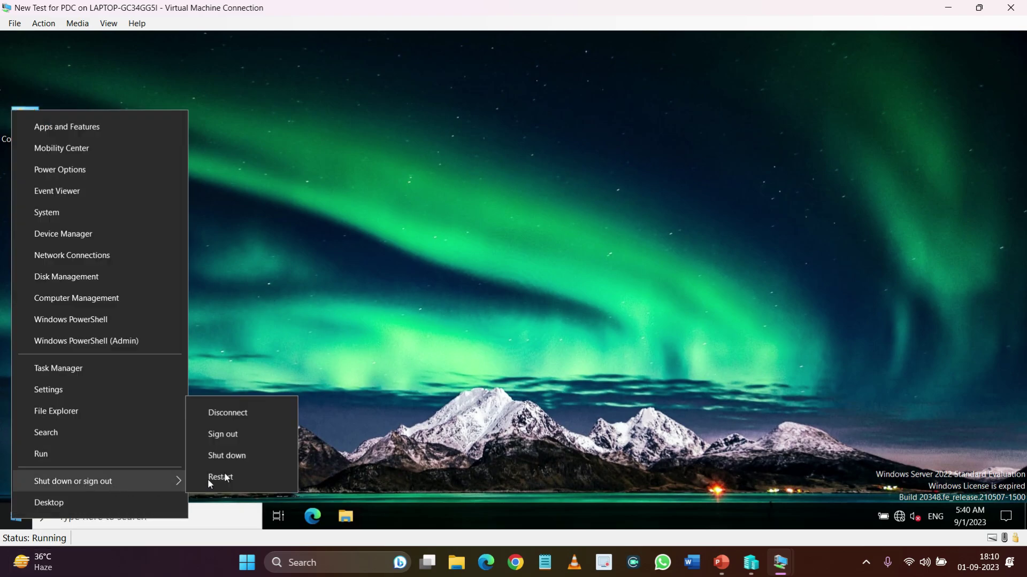
left_click(231, 459)
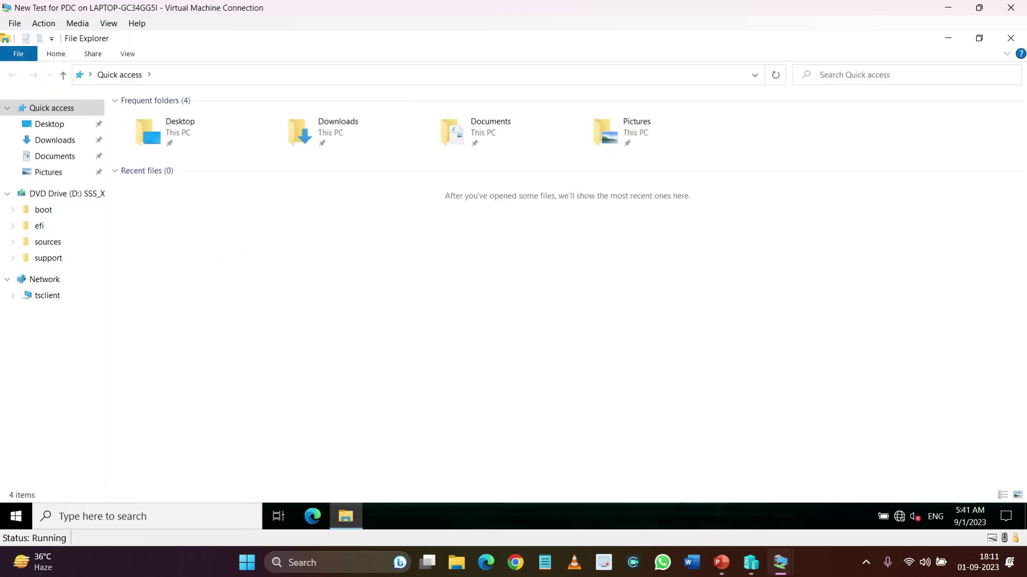
left_click(1011, 38)
right_click(16, 516)
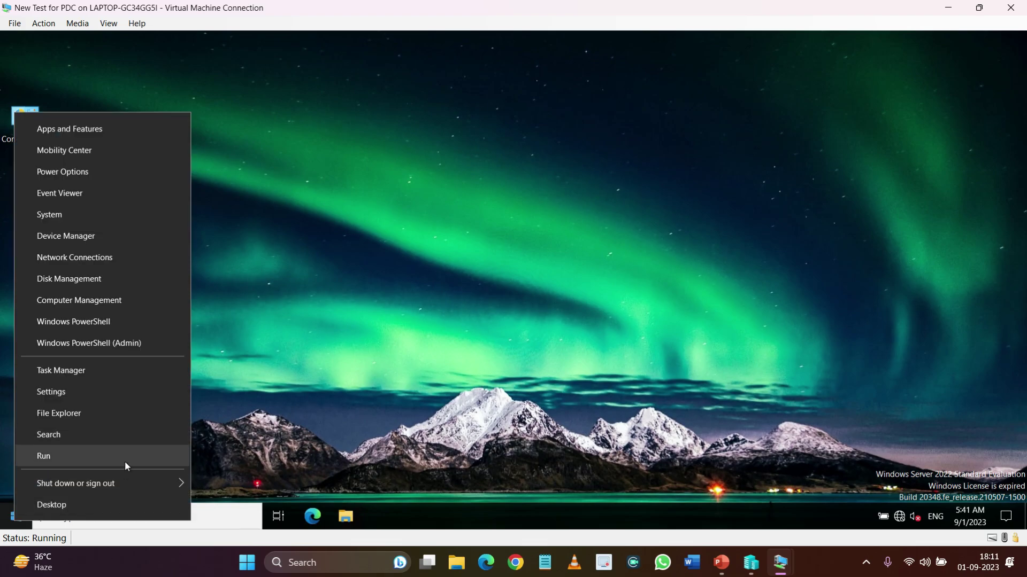
mouse_move(130, 483)
left_click(229, 435)
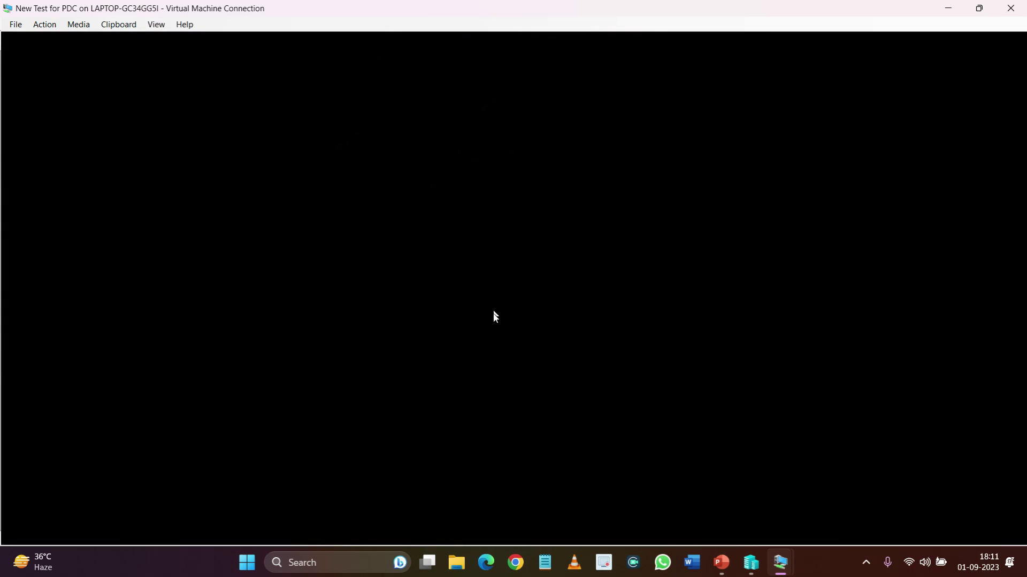
Send Ctrl+Alt+Delete from the Action menu and sign back in with the domain user's password
left_click(44, 24)
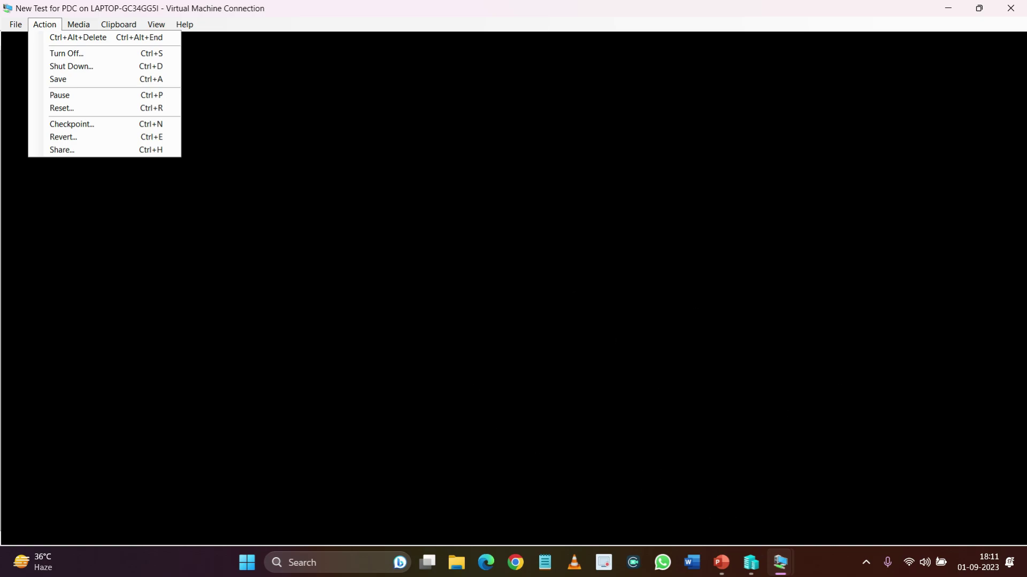
mouse_move(780, 563)
left_click(685, 449)
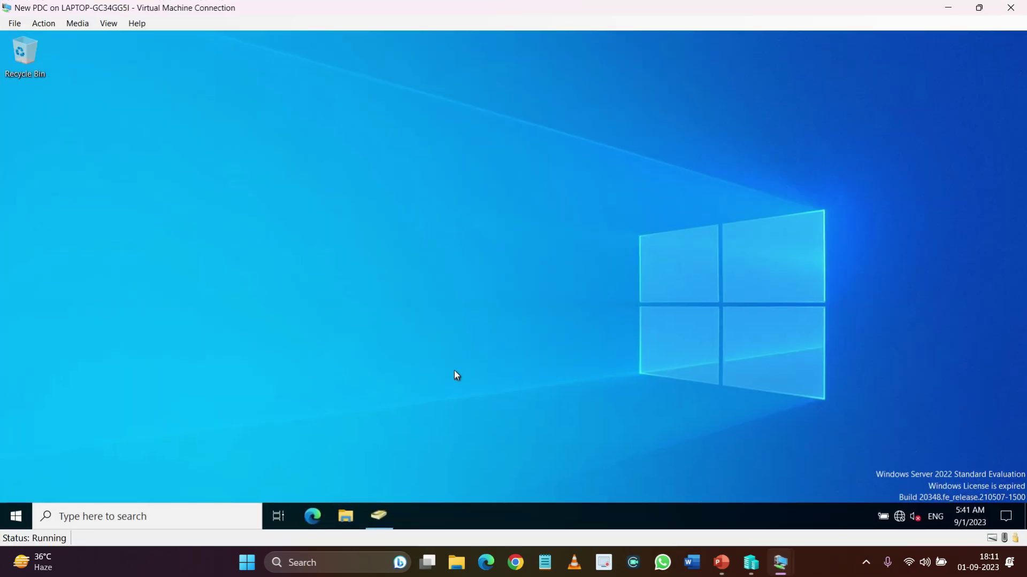
left_click(837, 495)
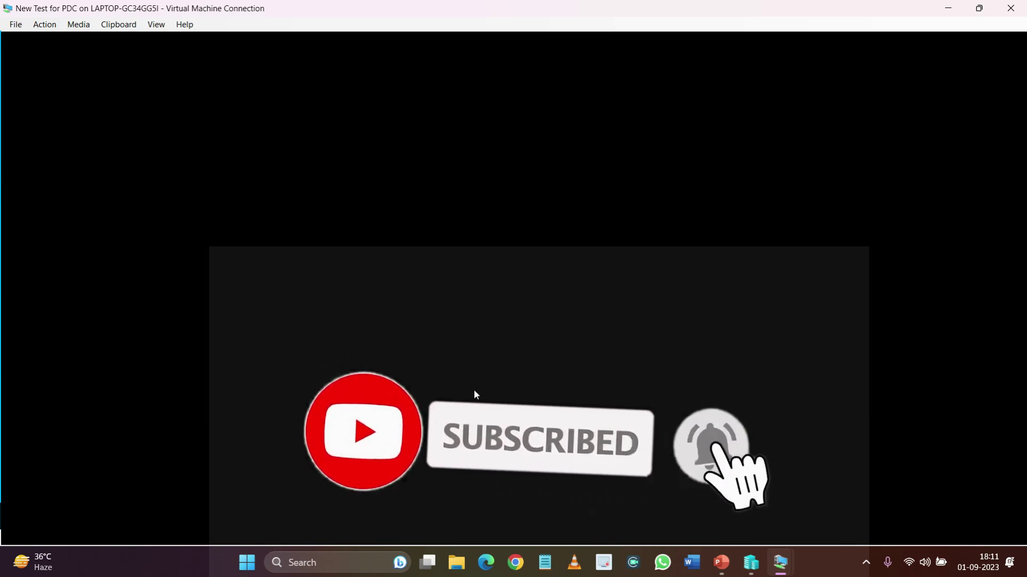
left_click(750, 563)
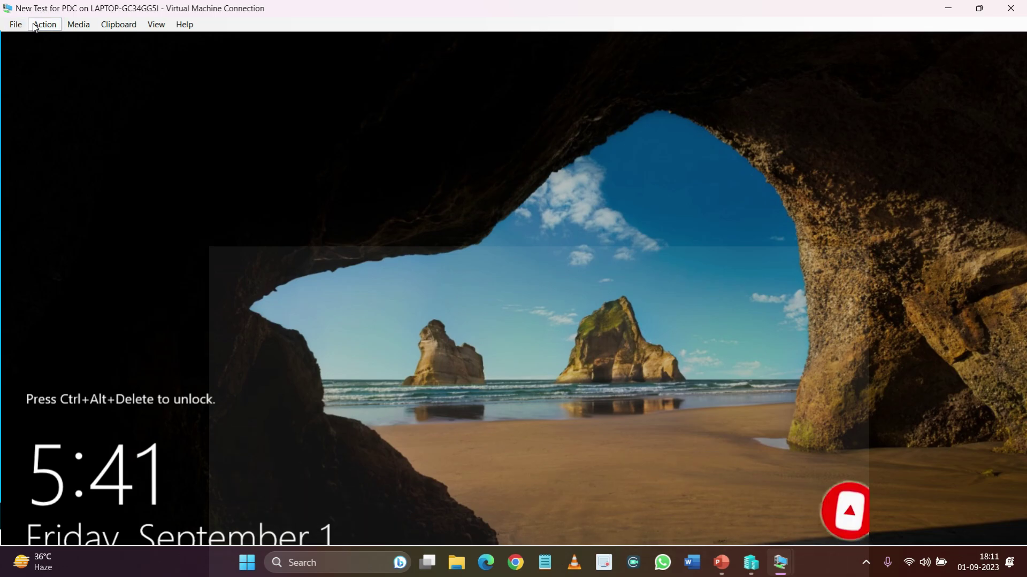
left_click(35, 25)
left_click(72, 37)
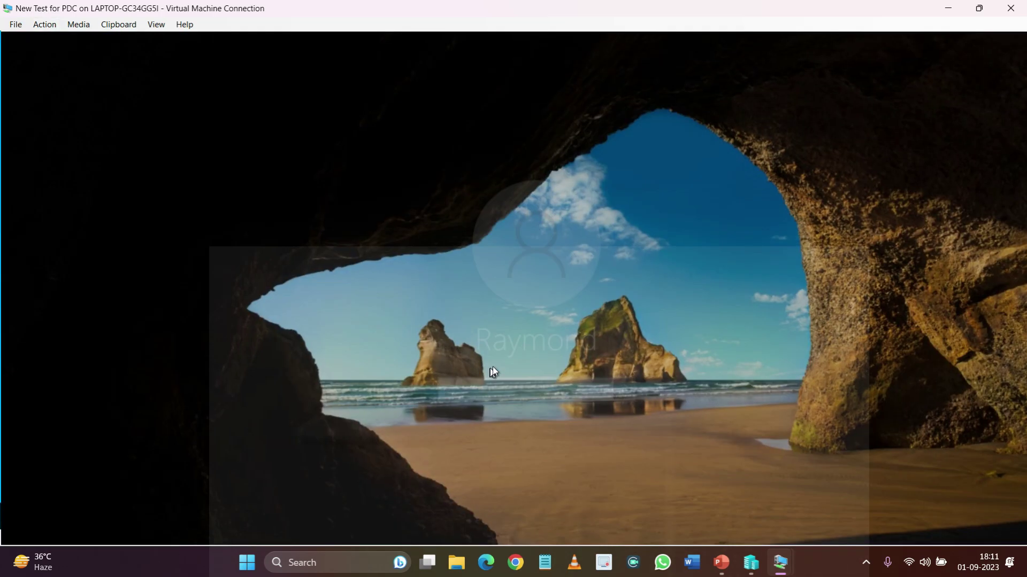
type("••")
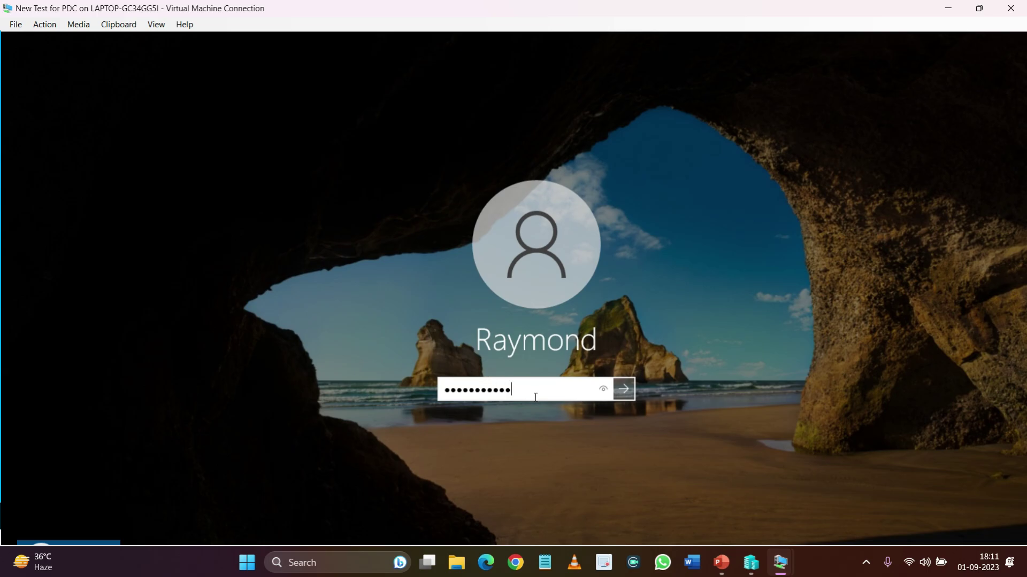
key("Return")
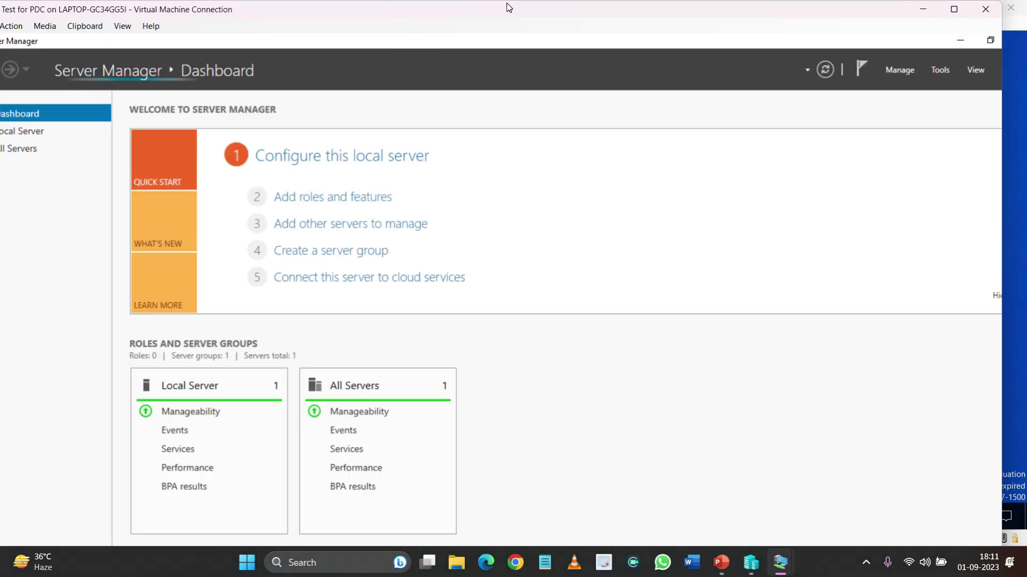
Close Server Manager, eject DVD Drive (D:) from This PC, and close File Explorer
double_click(509, 7)
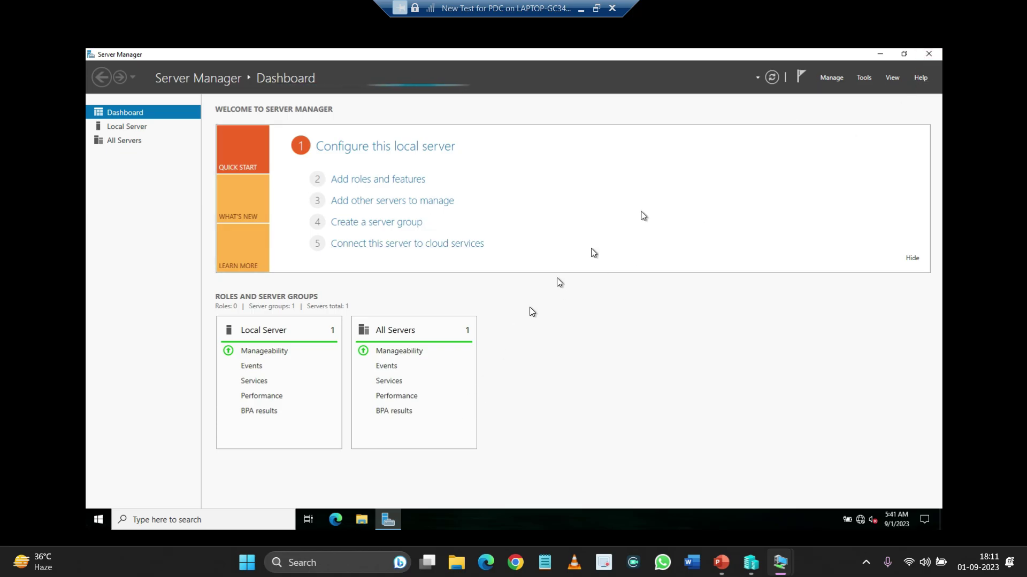
left_click(929, 54)
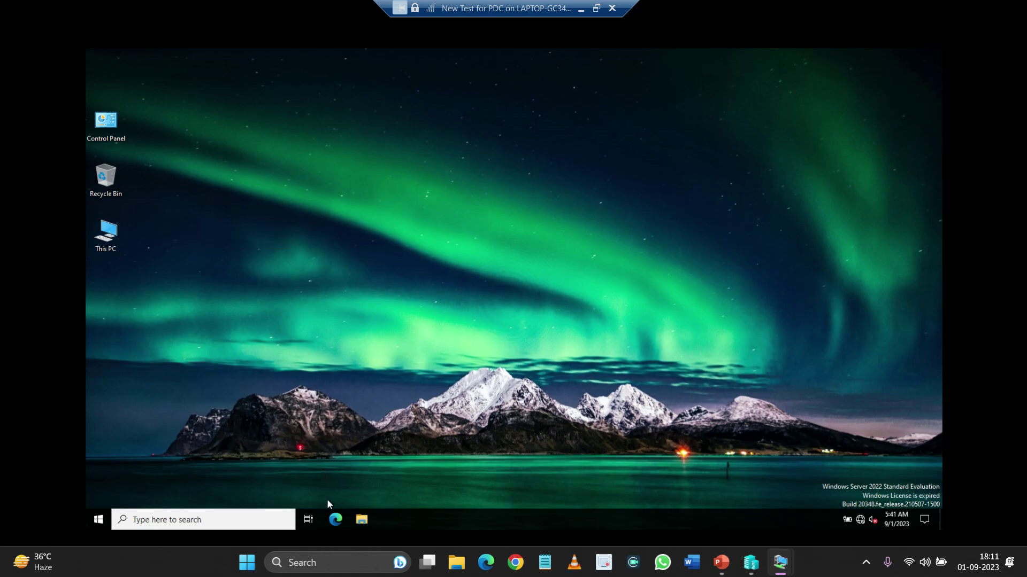
left_click(360, 518)
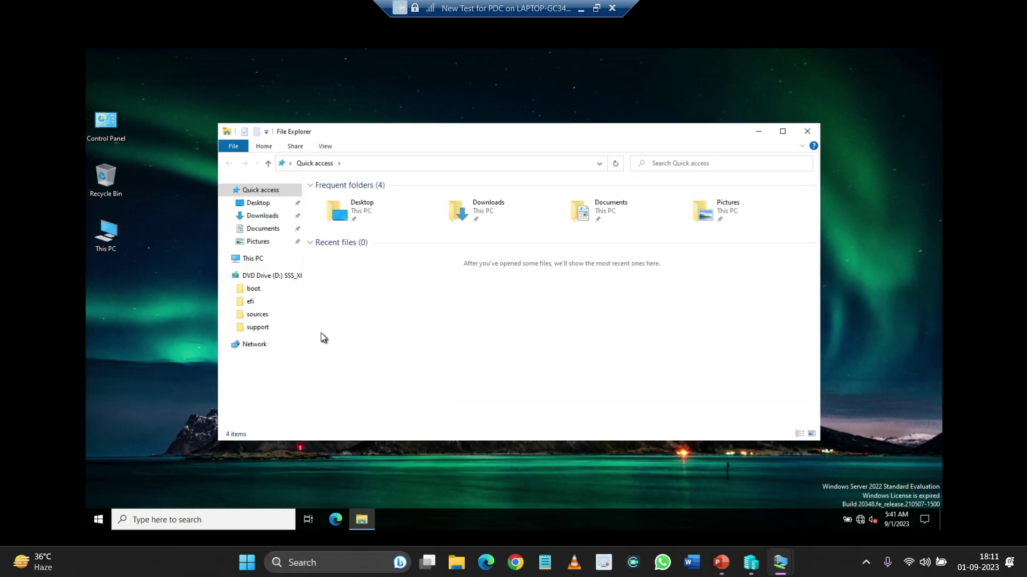
left_click(778, 132)
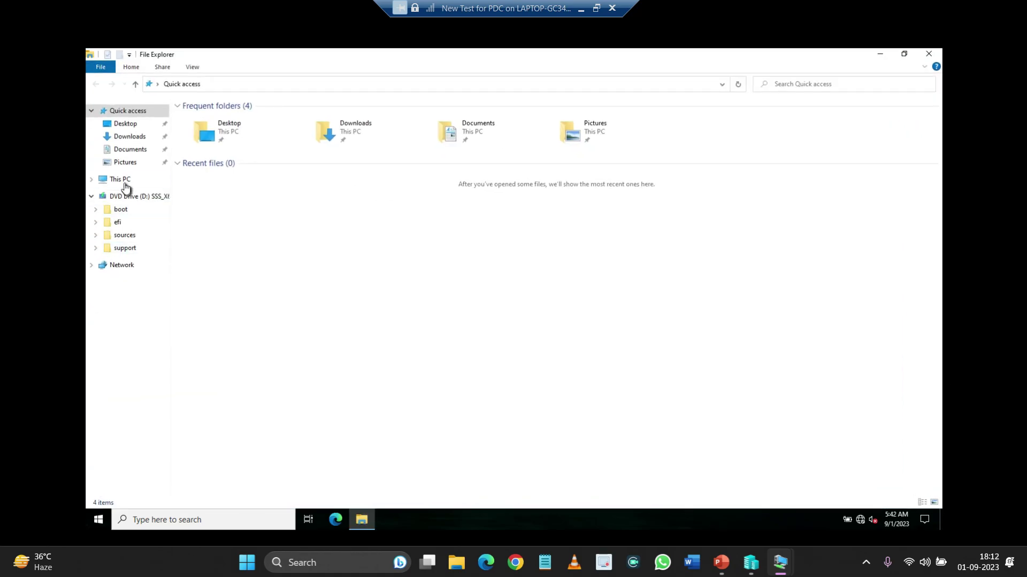
left_click(120, 179)
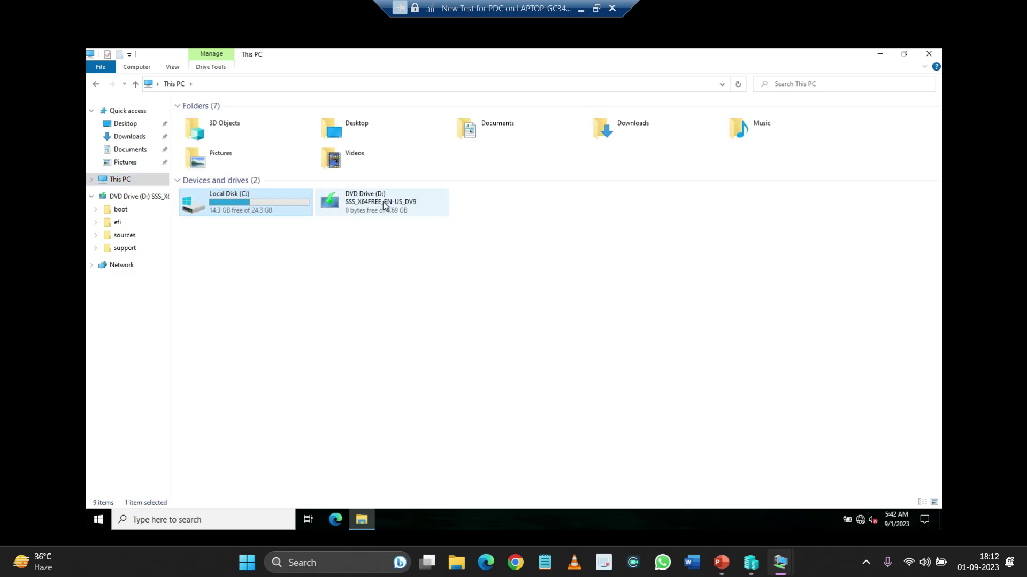
right_click(384, 203)
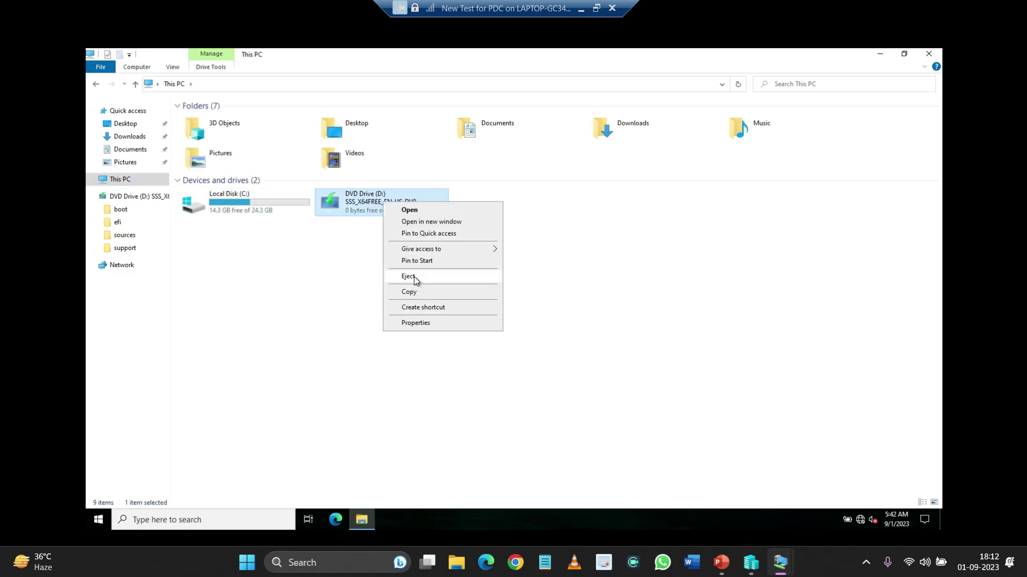
left_click(414, 276)
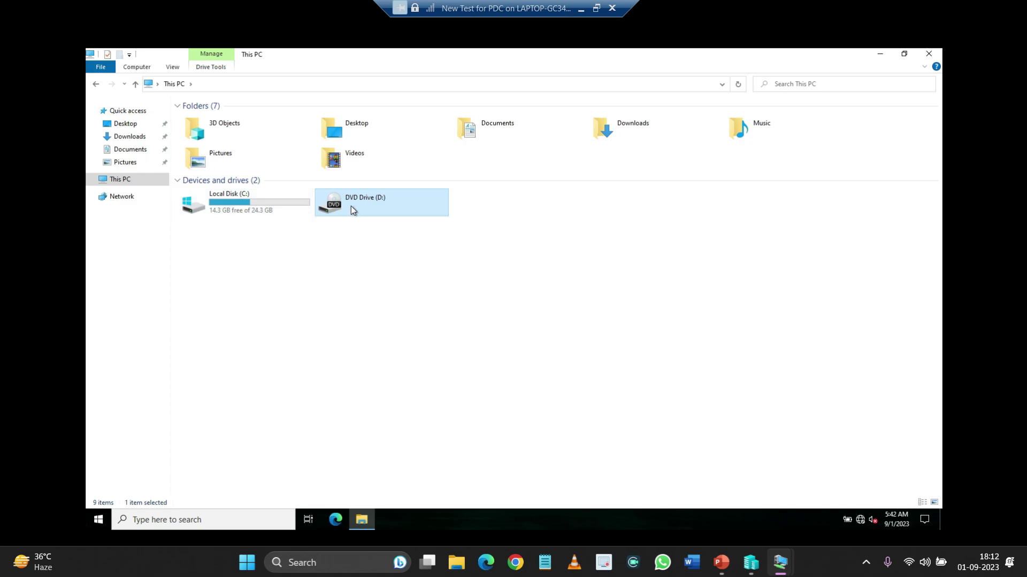
left_click(241, 211)
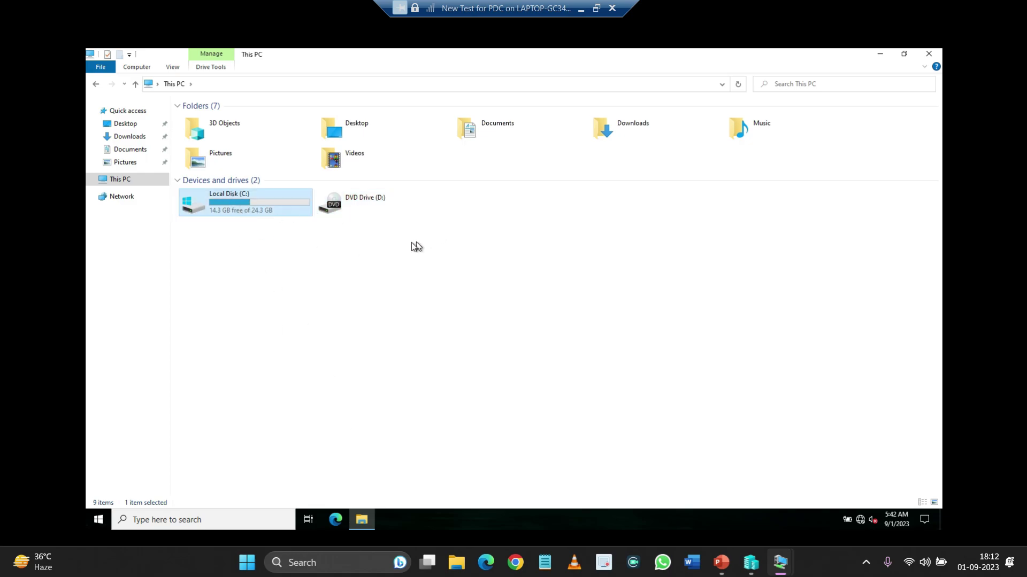
left_click(926, 56)
On New PDC, restore Active Directory Users and Computers at IT Users and open File Explorer
mouse_move(777, 570)
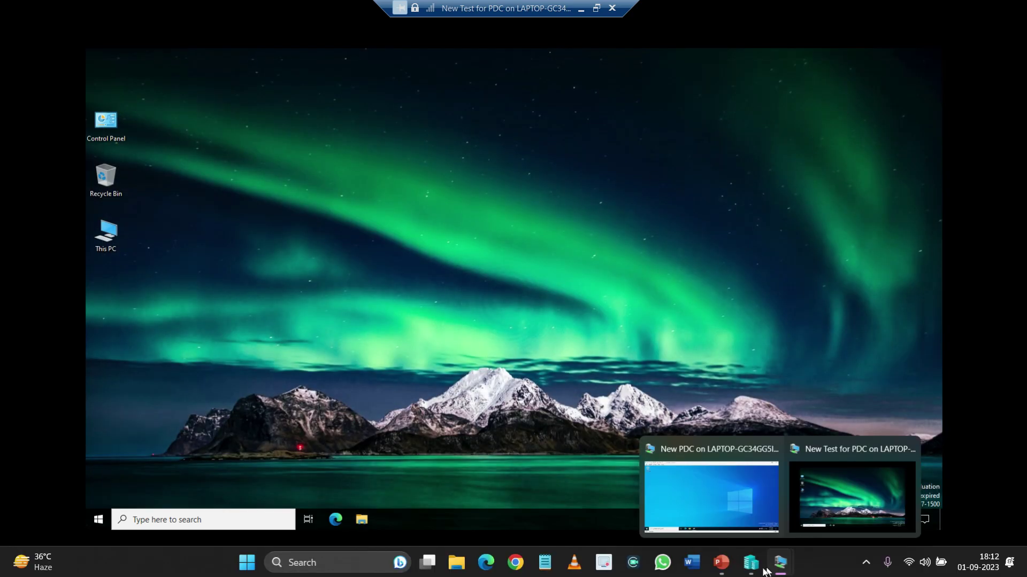
left_click(717, 505)
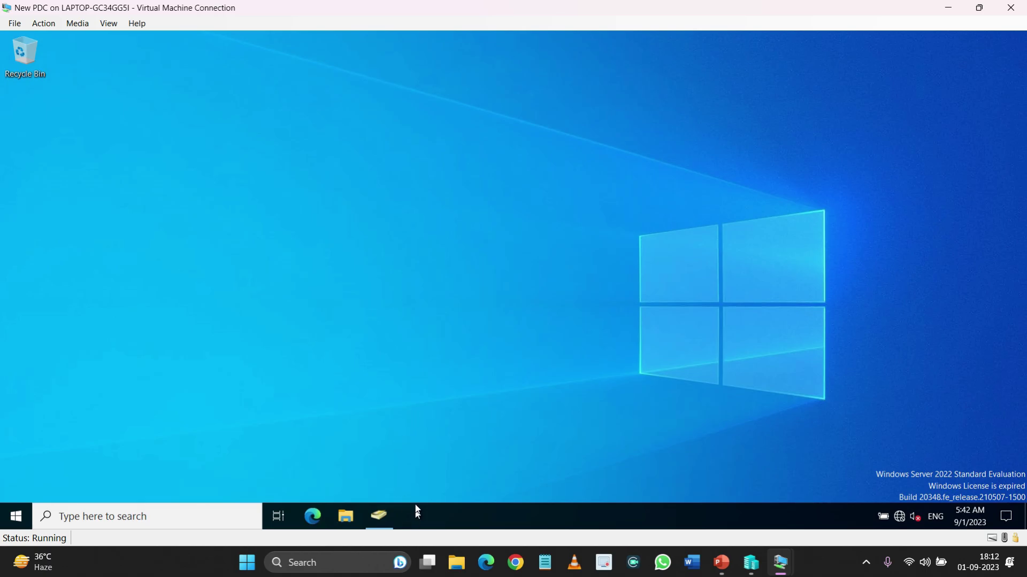
left_click(383, 513)
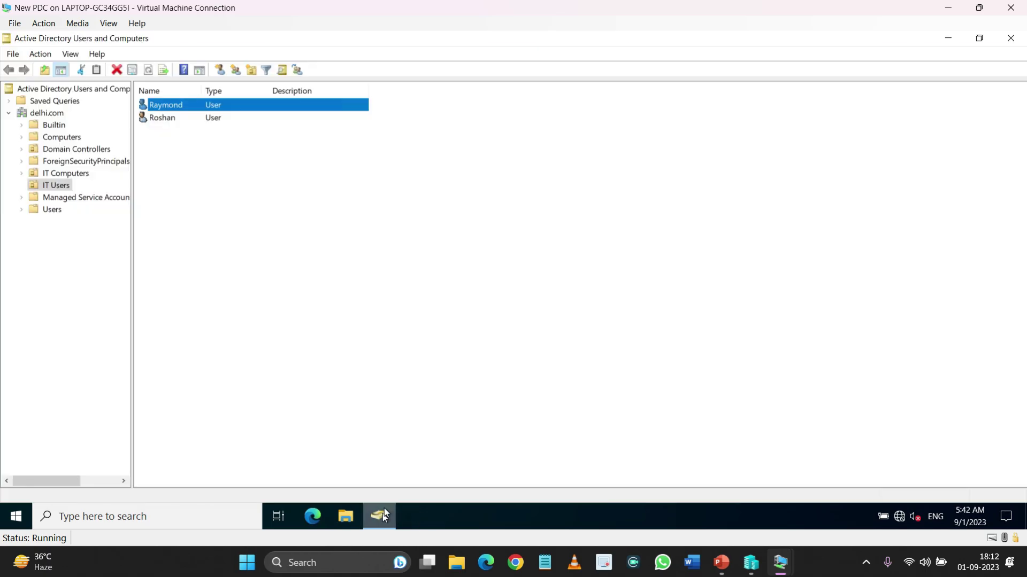
left_click(197, 109)
left_click(210, 107)
left_click(345, 515)
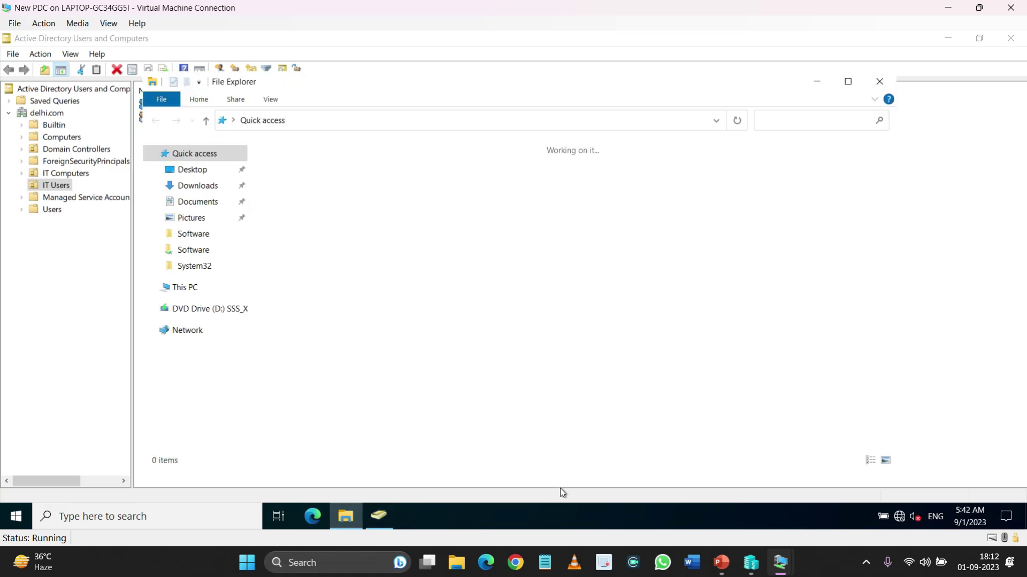
left_click(719, 565)
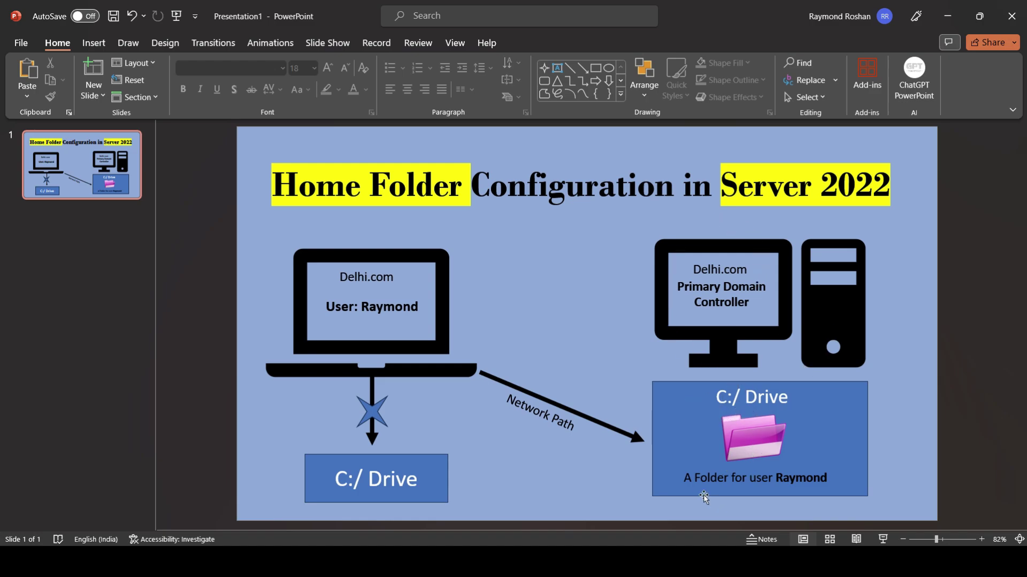
key("alt+Tab")
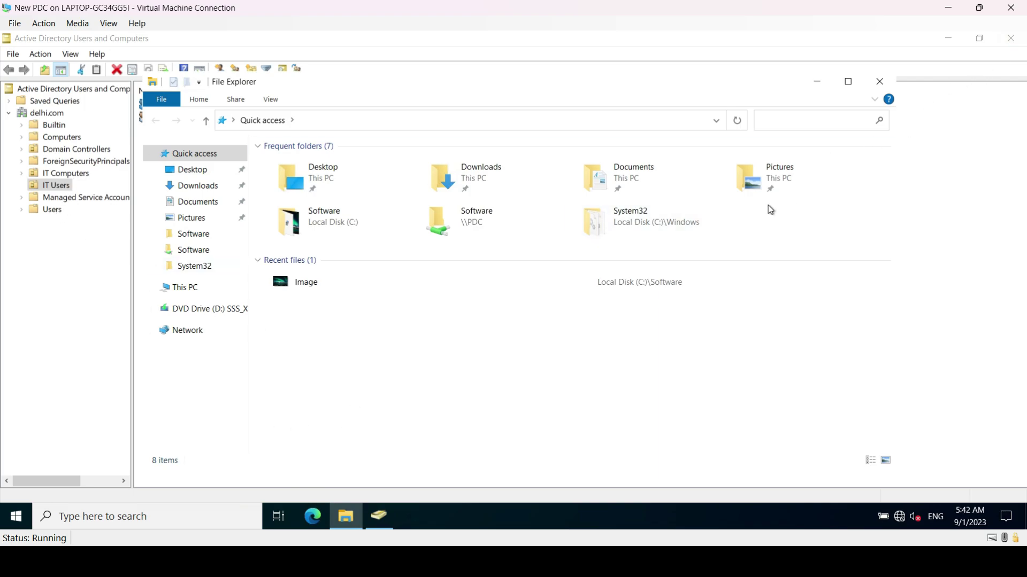
Open Local Disk (C:) on the PDC and eject the disc in DVD Drive (D:)
left_click(852, 87)
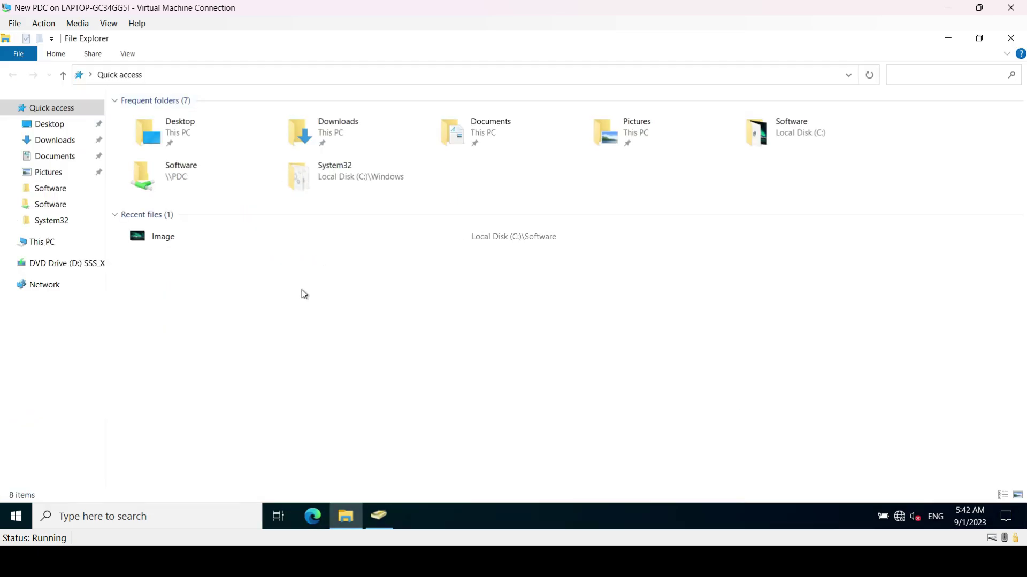
left_click(73, 245)
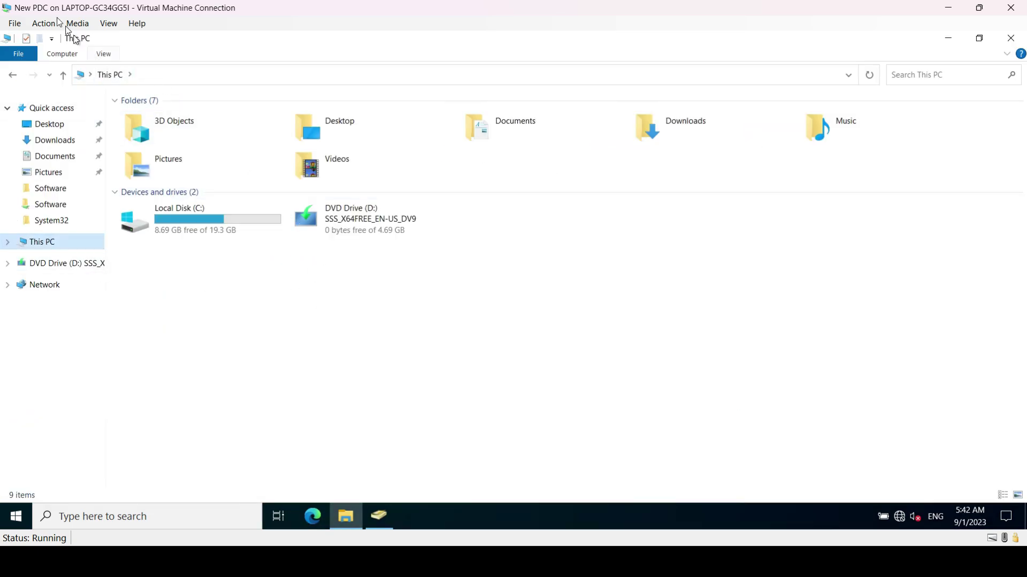
double_click(214, 220)
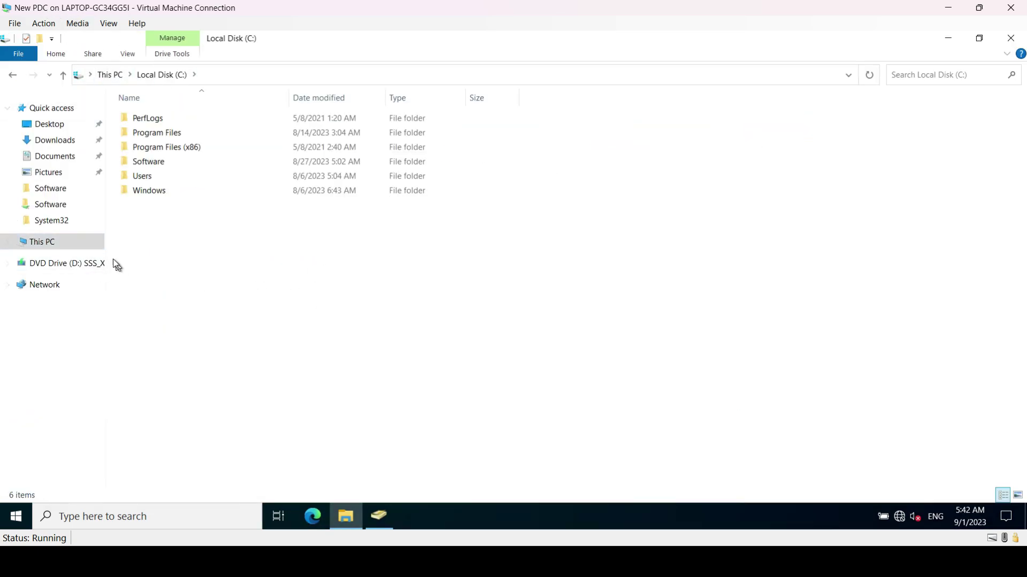
right_click(75, 263)
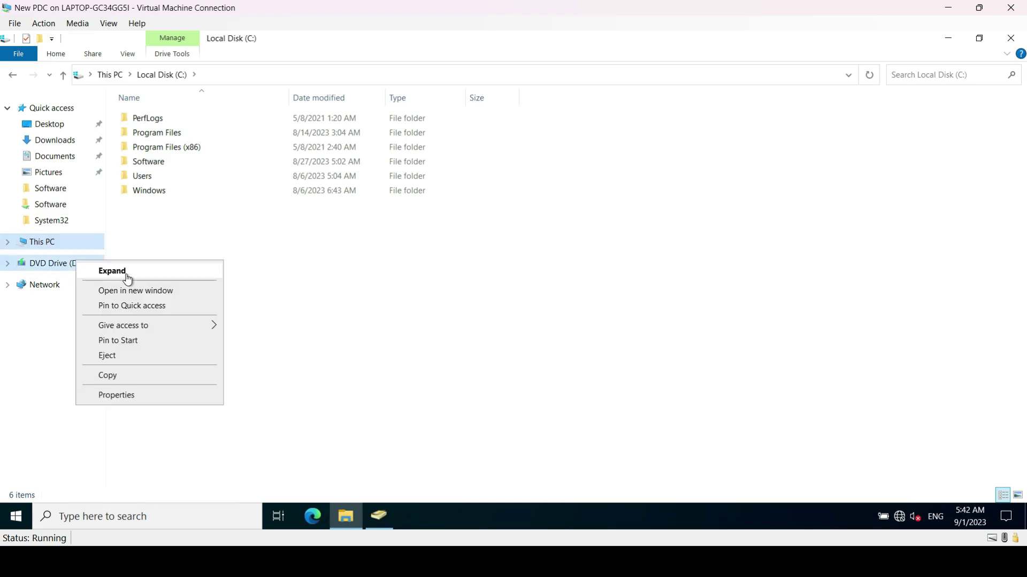
left_click(124, 355)
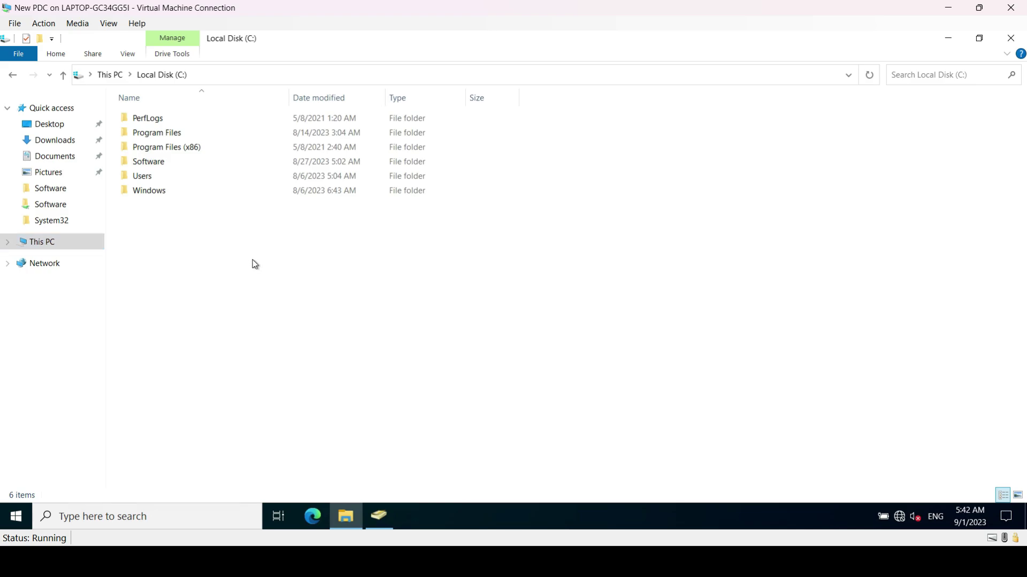
Create a folder 'Raymond Folder' on C: and rename it to Raymond_Folder
key("ctrl+shift+n")
type("R")
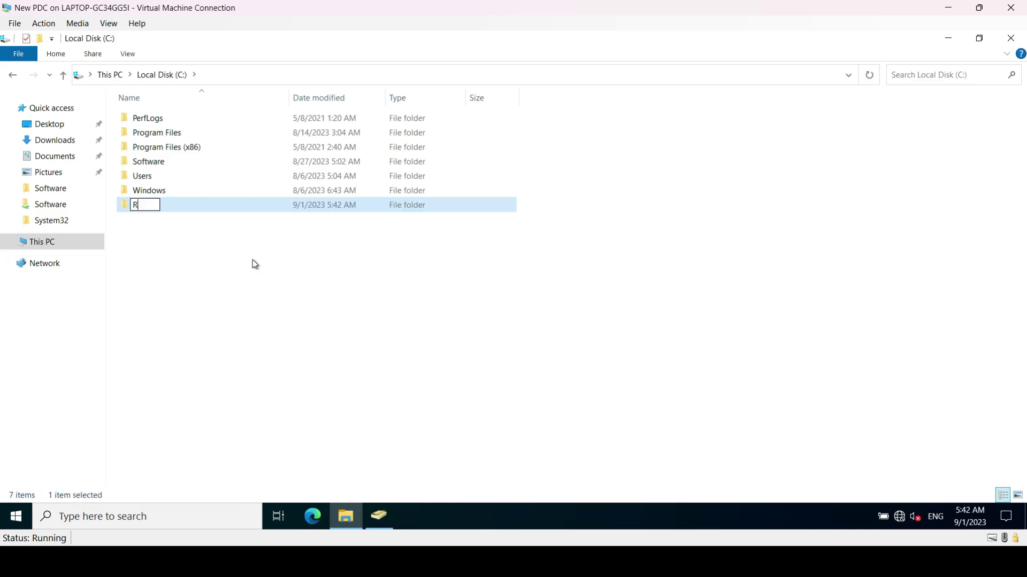
type("aymond Folder")
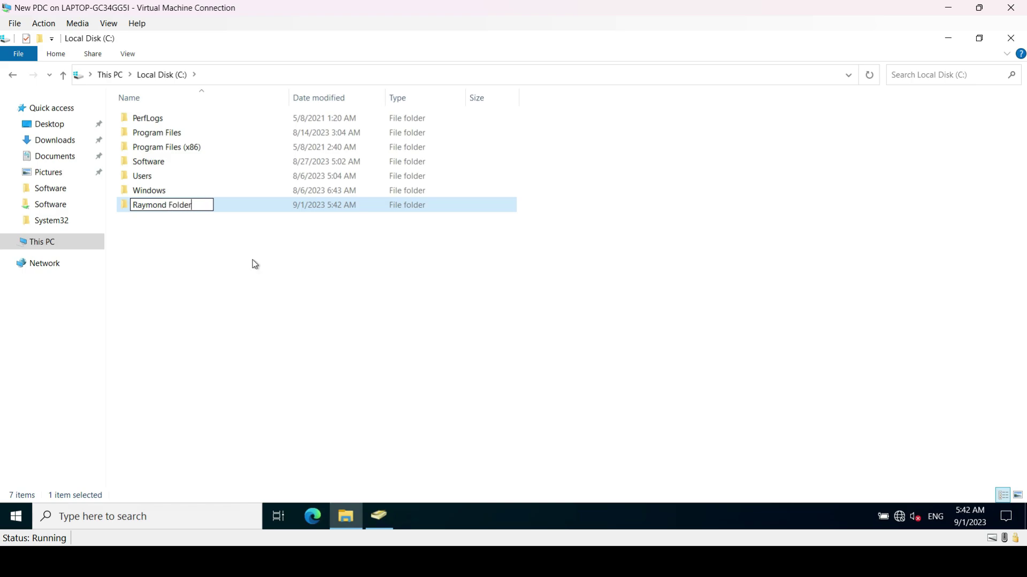
key("Return")
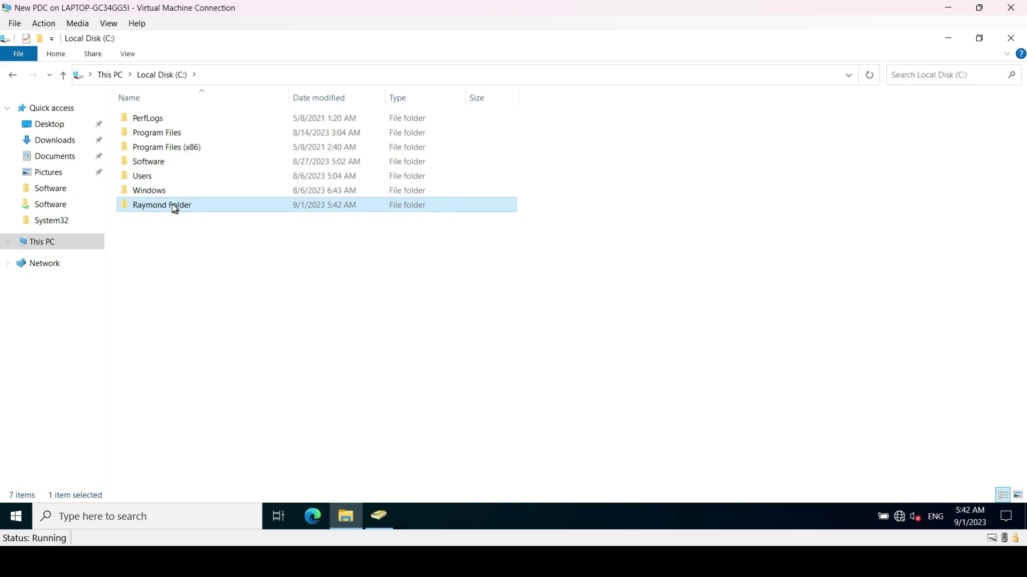
left_click(174, 207)
left_click(173, 206)
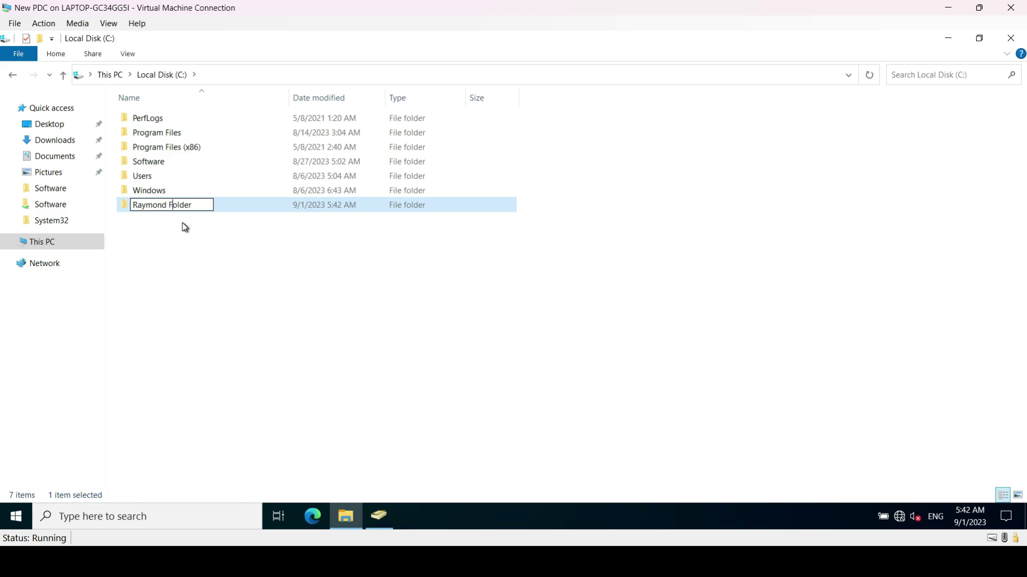
key("BackSpace")
type("_")
key("Return")
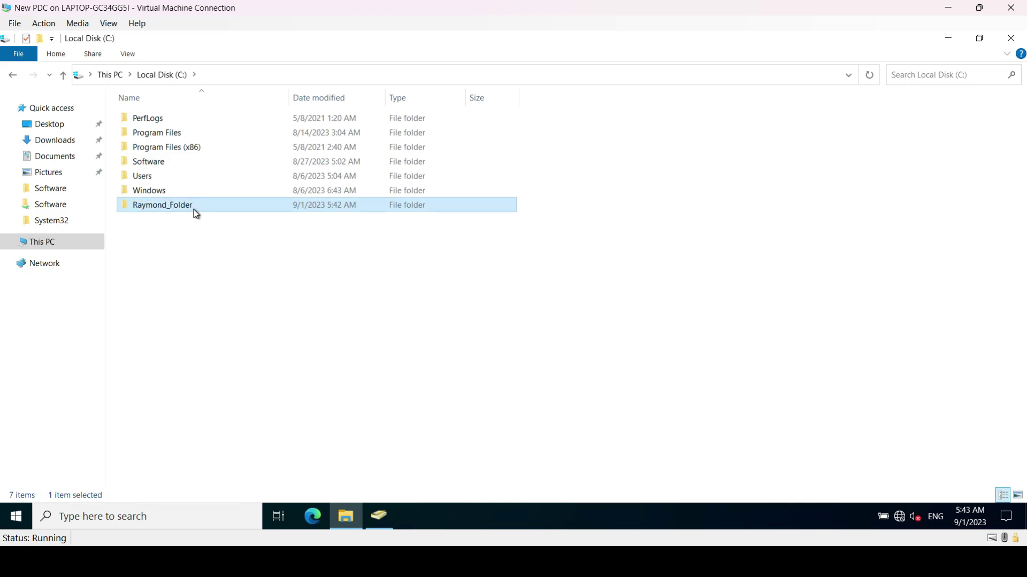
Share Raymond_Folder with Everyone at Read/Write permission
right_click(196, 214)
left_click(248, 439)
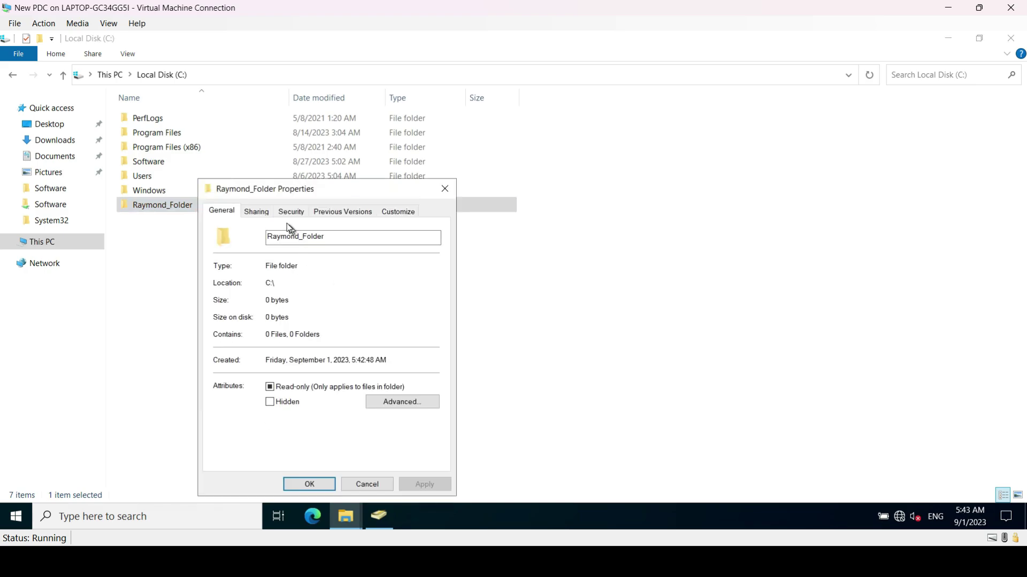
left_click(256, 211)
left_click(243, 299)
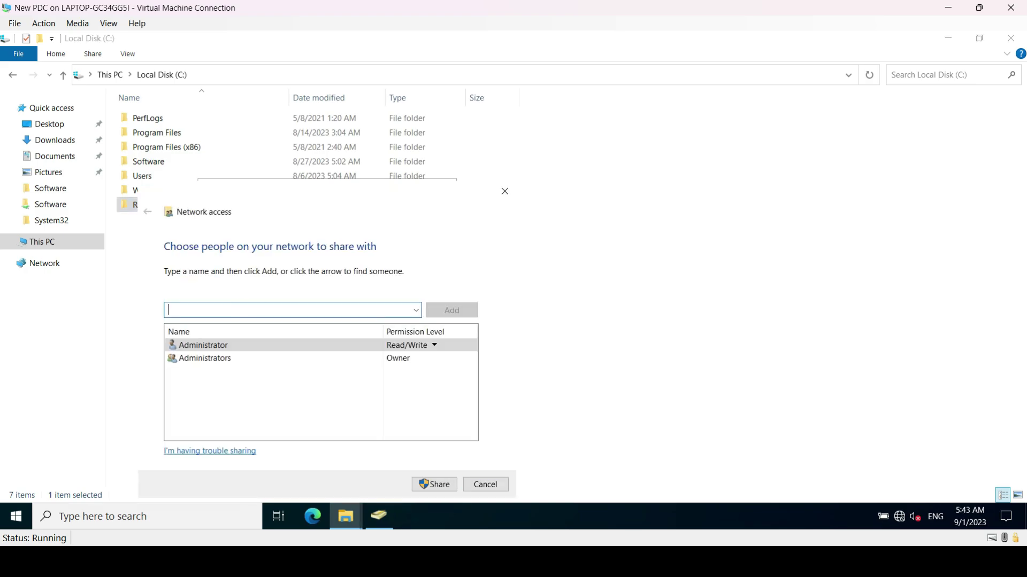
left_click(417, 310)
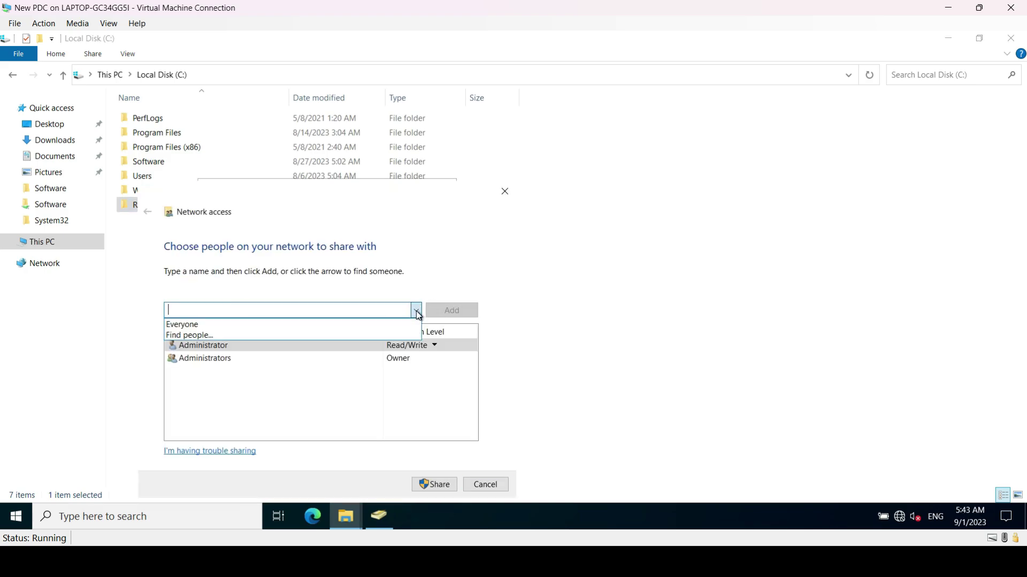
left_click(258, 323)
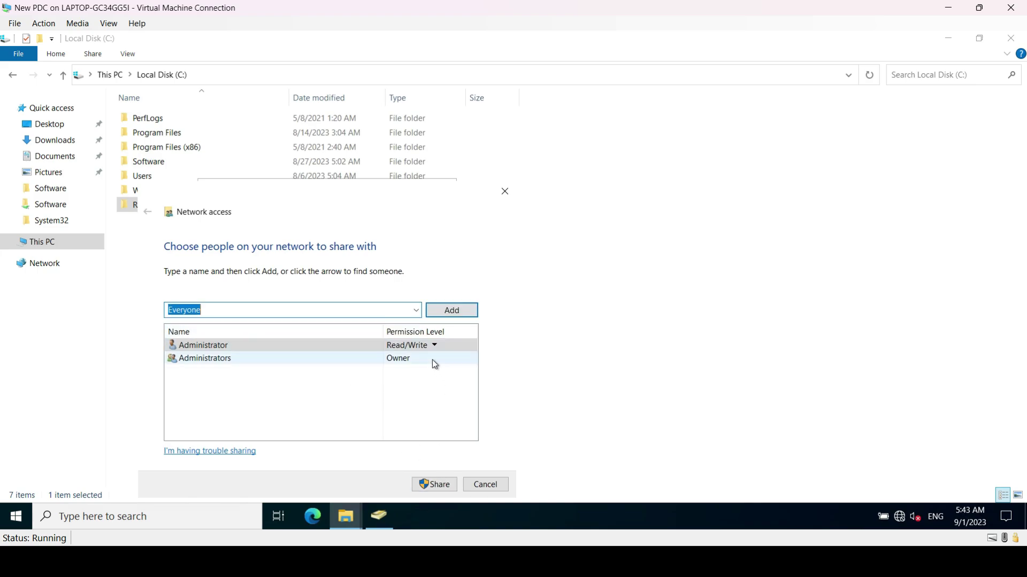
left_click(447, 309)
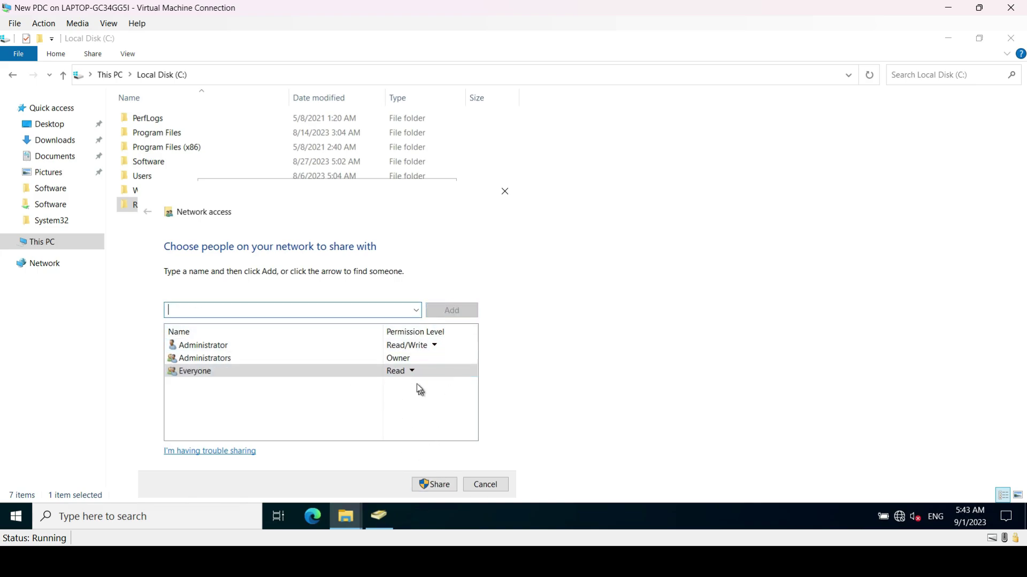
left_click(412, 371)
left_click(454, 386)
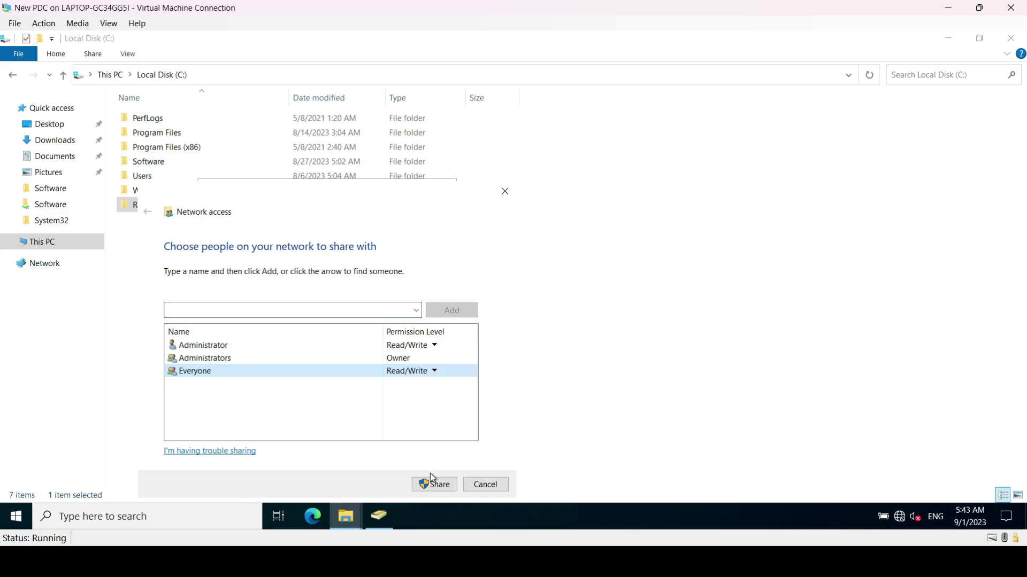
left_click(435, 484)
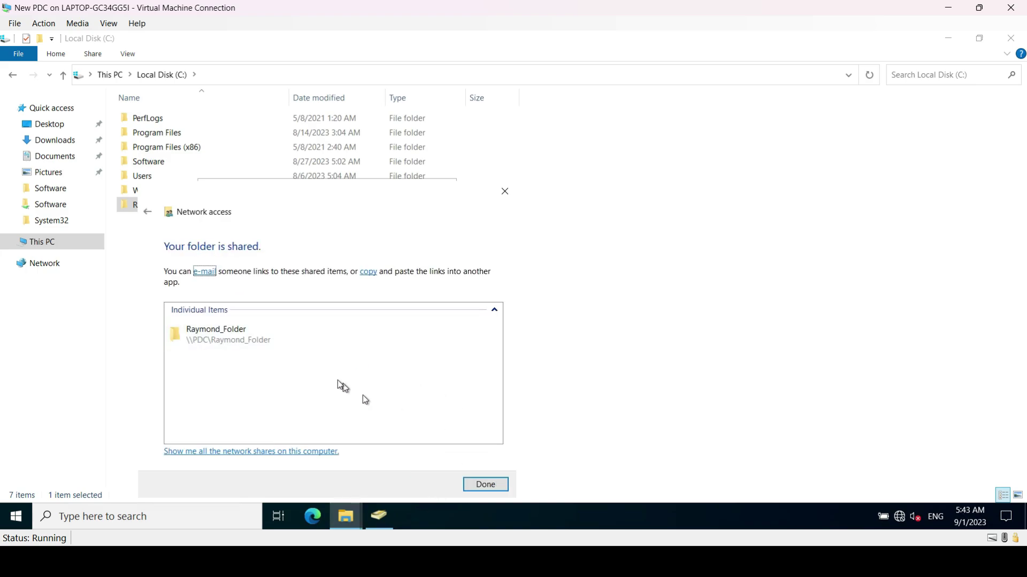
left_click(484, 484)
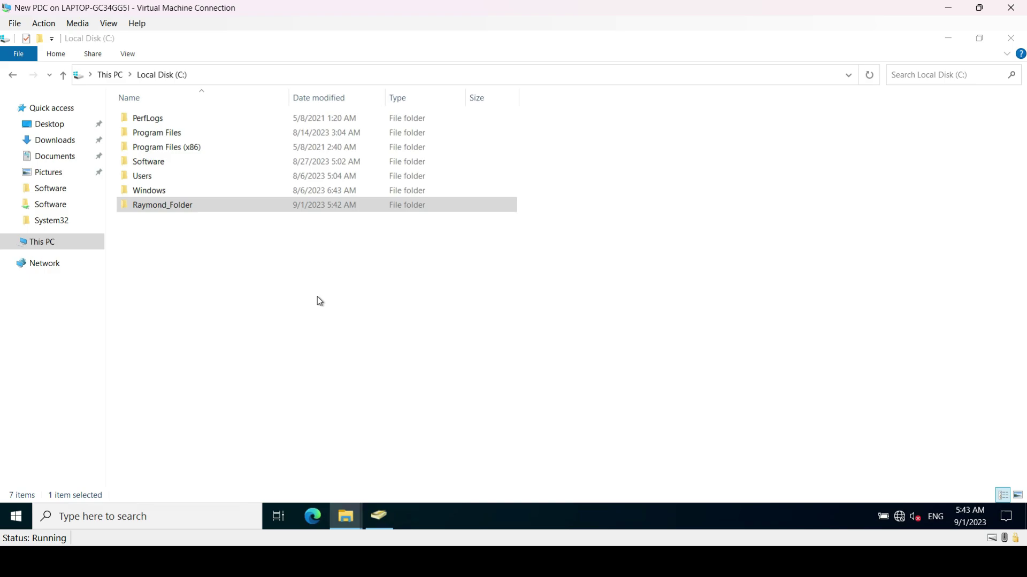
Check the folder's network path \\PDC\Raymond_Folder in its properties, then close them
right_click(196, 209)
left_click(251, 440)
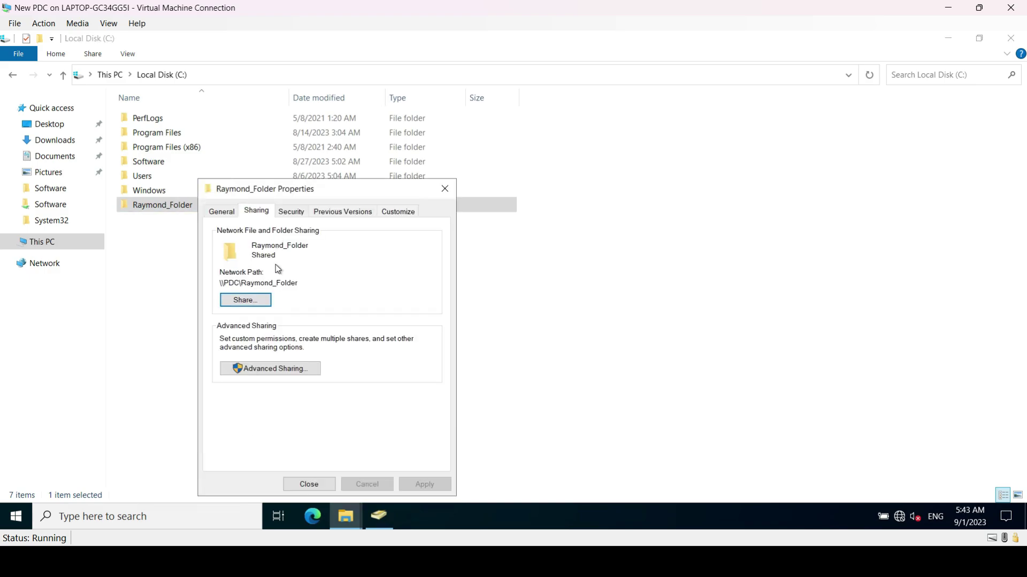
left_click_drag(285, 283, 219, 282)
key("ctrl+c")
left_click(315, 484)
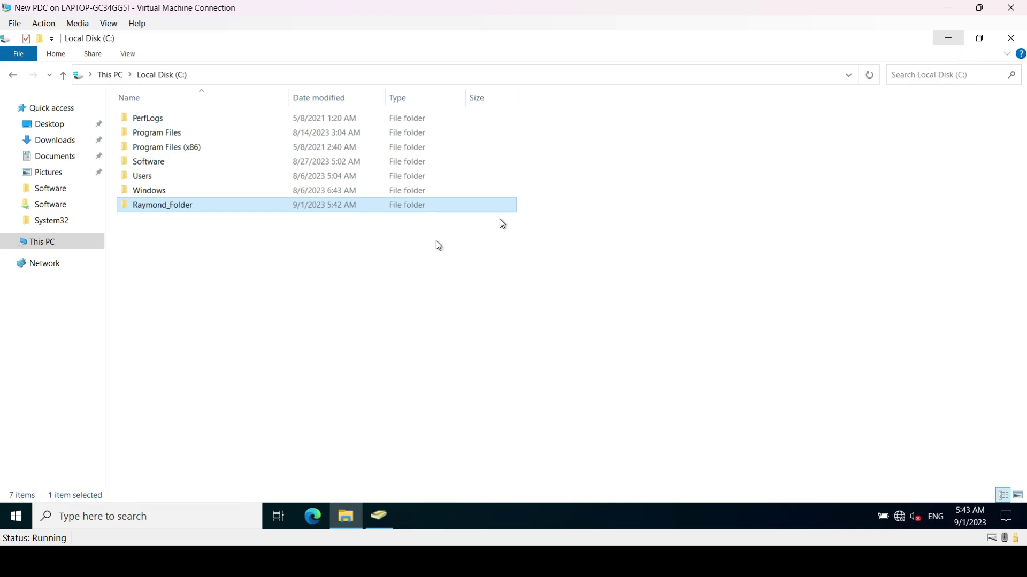
Cancel the accidental rename and open the first user's Profile properties
left_click(184, 206)
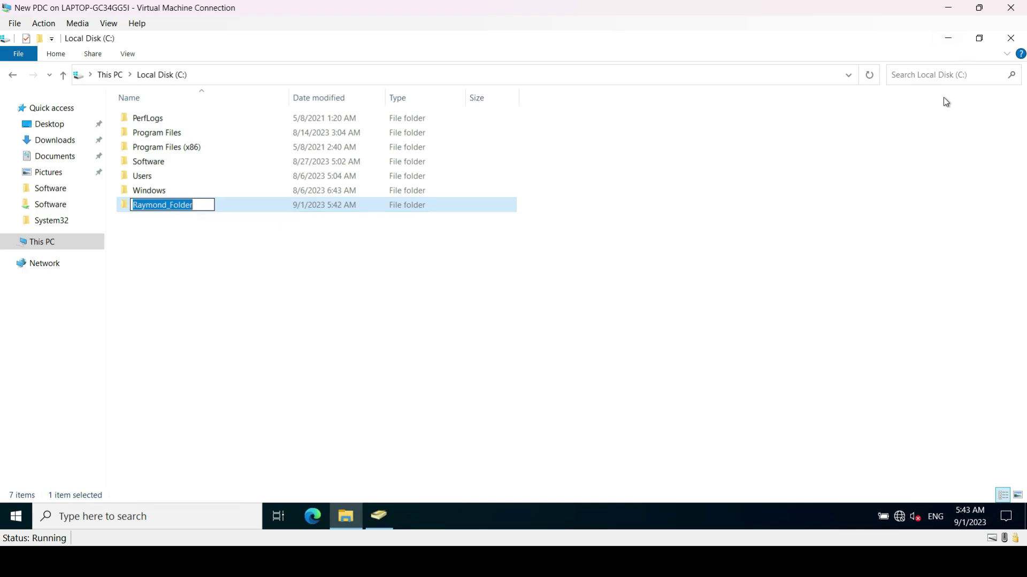
left_click(772, 160)
left_click(950, 44)
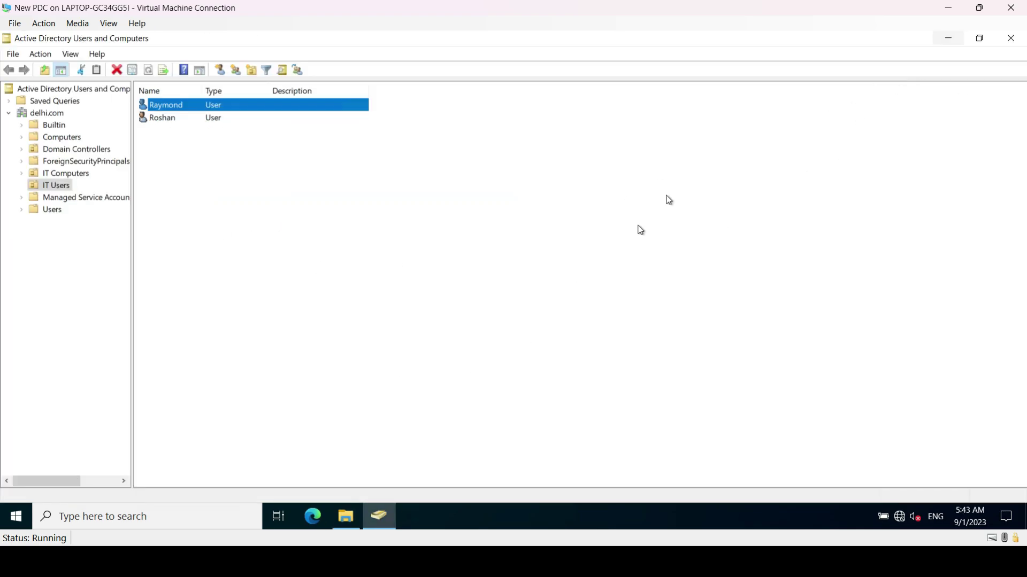
right_click(178, 113)
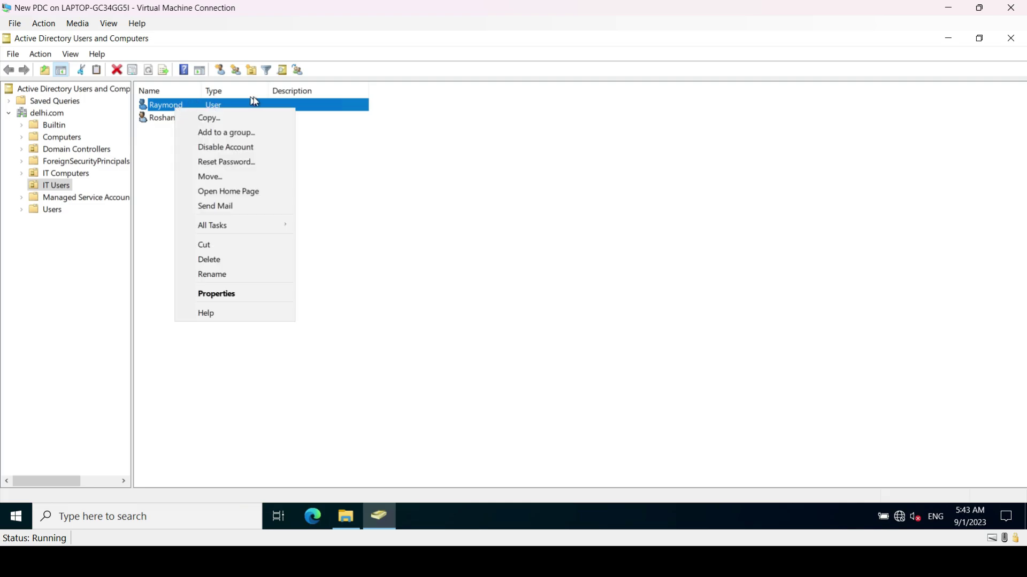
left_click(215, 294)
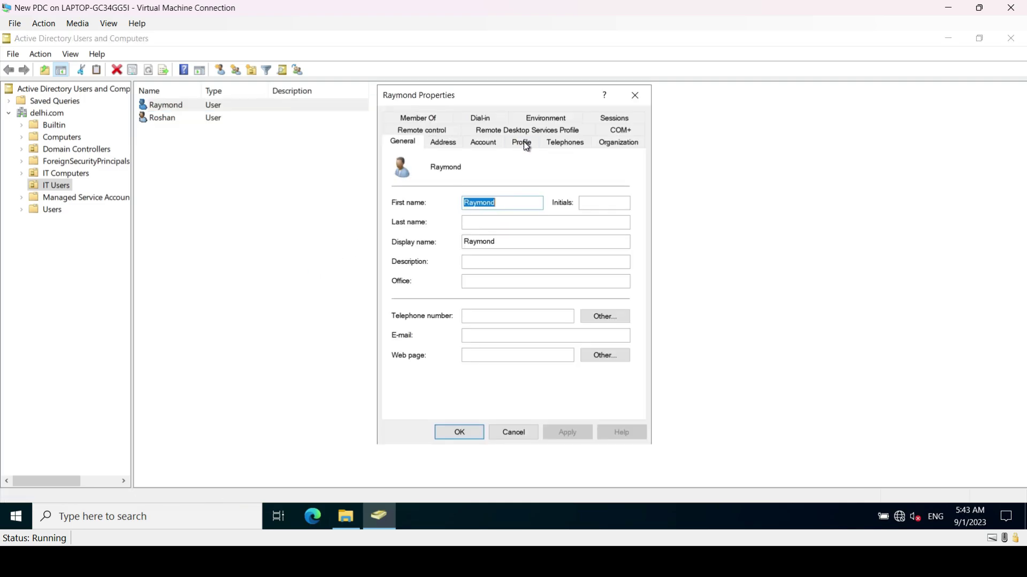
left_click(483, 142)
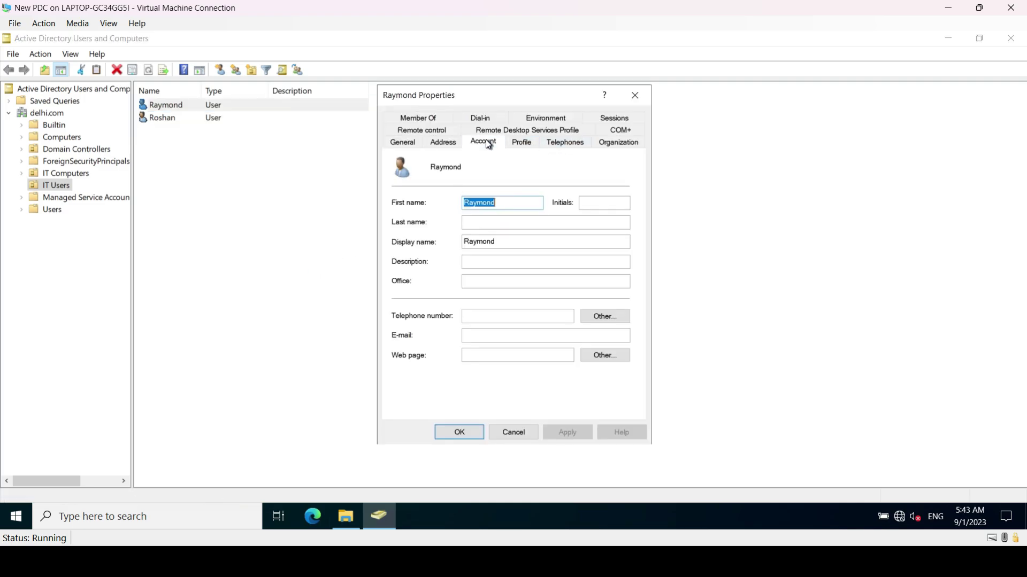
left_click(566, 143)
left_click(524, 149)
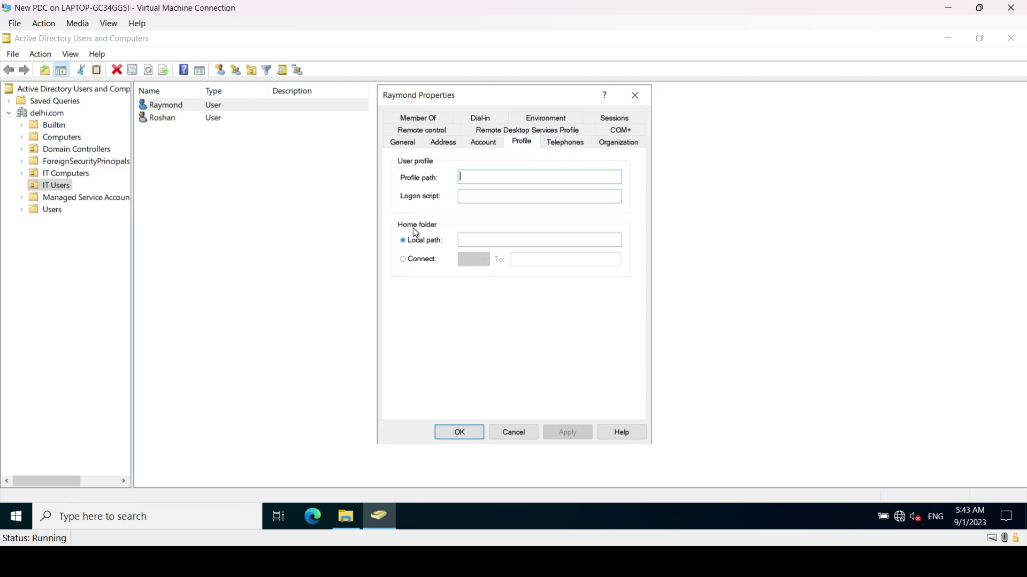
Set the home folder to connect as network drive R:
left_click(405, 261)
left_click(479, 260)
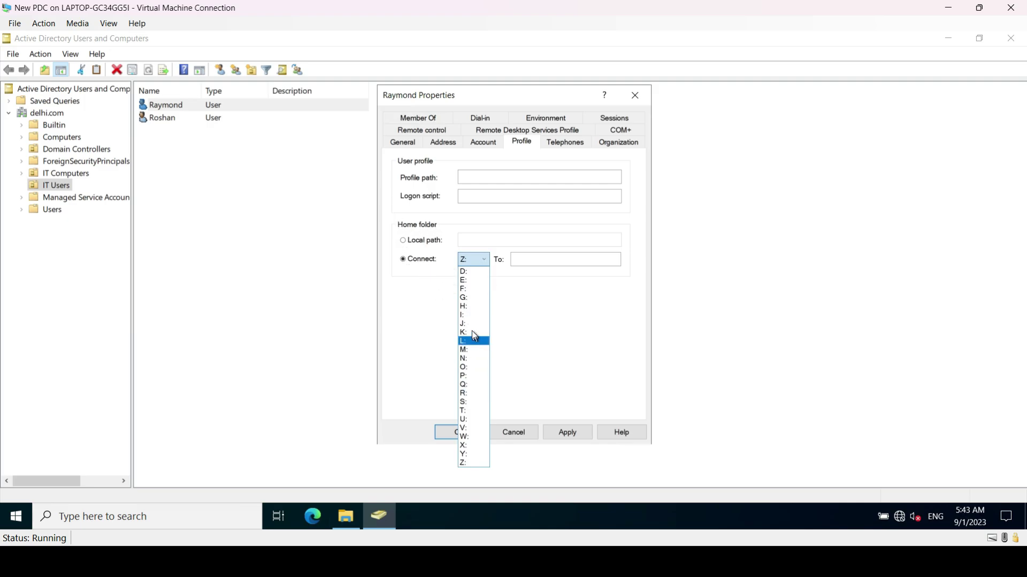
left_click(470, 357)
left_click(463, 260)
left_click(465, 394)
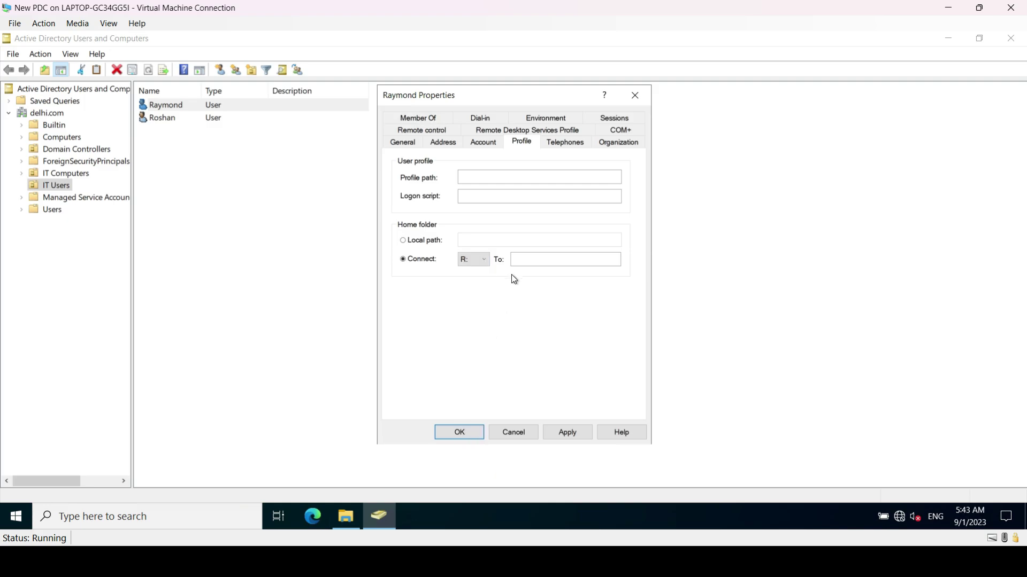
Enter the home path \\PDC\Raymond_Folder\%username% and save the user properties
left_click(546, 260)
key("ctrl+v")
type("mond")
key("BackSpace")
type("me%")
key("Left")
key("Left")
key("Left")
key("Left")
key("Left")
key("Left")
key("Left")
key("Left")
key("Left")
key("Left")
key("Left")
key("shift+Right")
key("shift+Right")
key("shift+Right")
key("shift+Right")
key("shift+Right")
key("shift+Right")
key("shift+Right")
key("shift+Right")
key("shift+Right")
key("shift+Right")
key("shift+Right")
key("shift+Right")
key("shift+Right")
key("shift+Right")
key("shift+Right")
key("shift+Right")
key("shift+Right")
key("shift+Right")
key("shift+Right")
key("shift+Right")
key("ctrl+c")
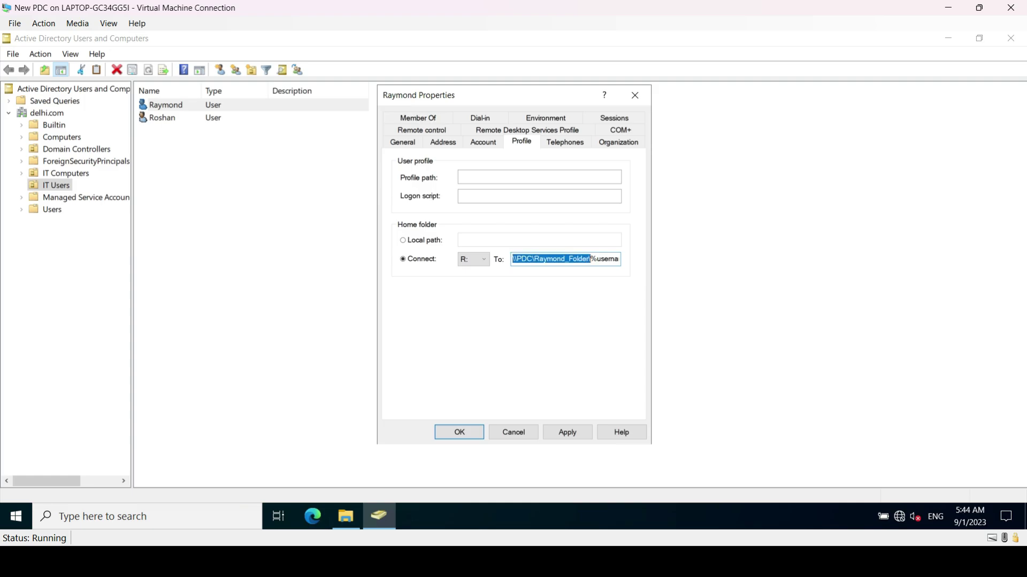
key("End")
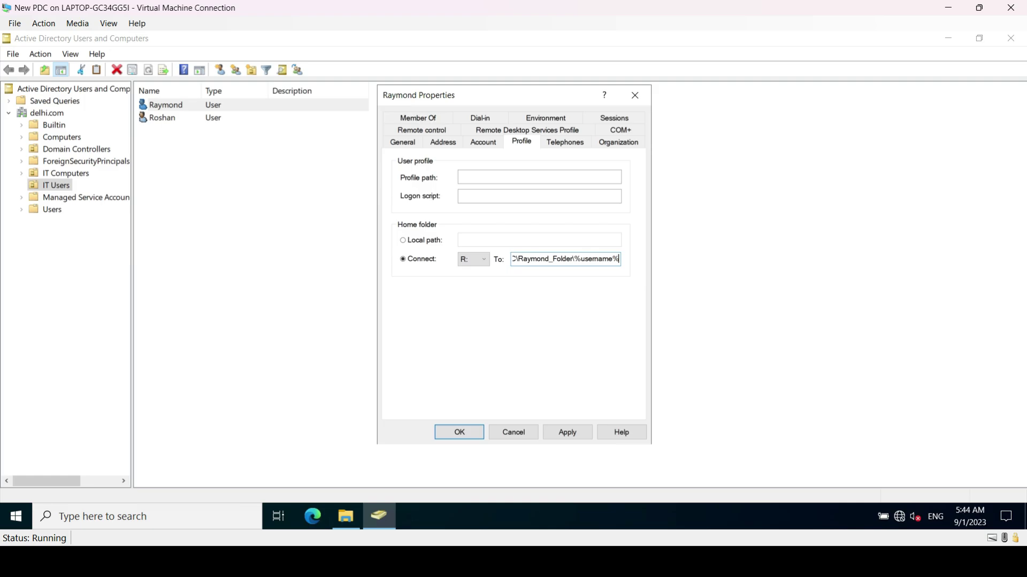
left_click(568, 434)
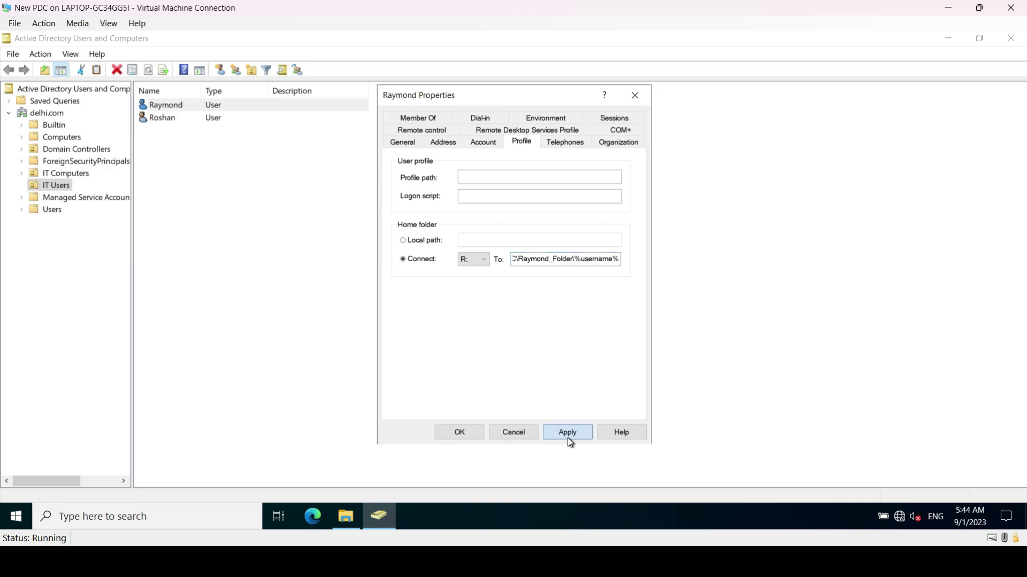
left_click(450, 434)
Open the second IT user's Profile properties
left_click(212, 151)
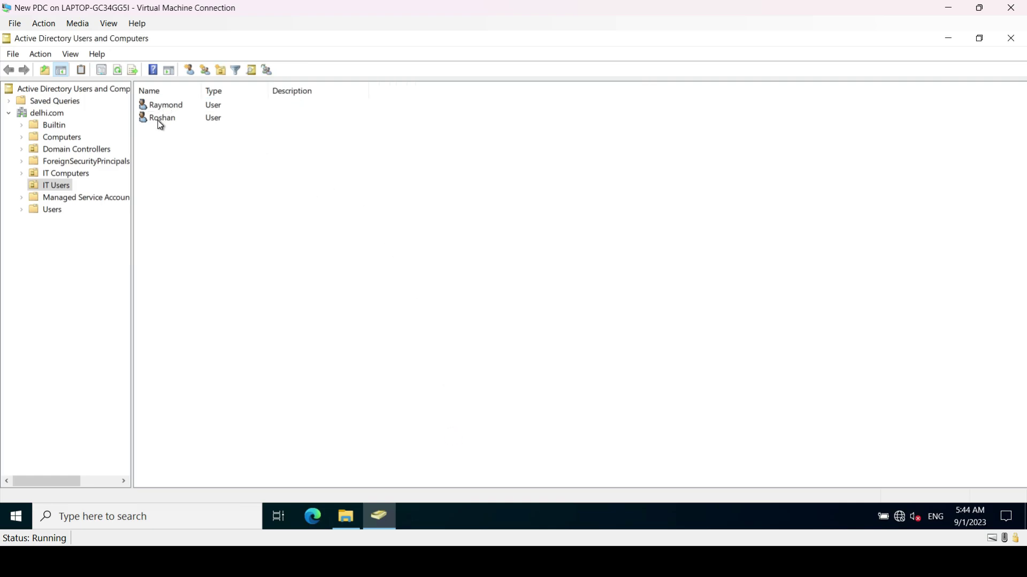
left_click(159, 121)
right_click(176, 123)
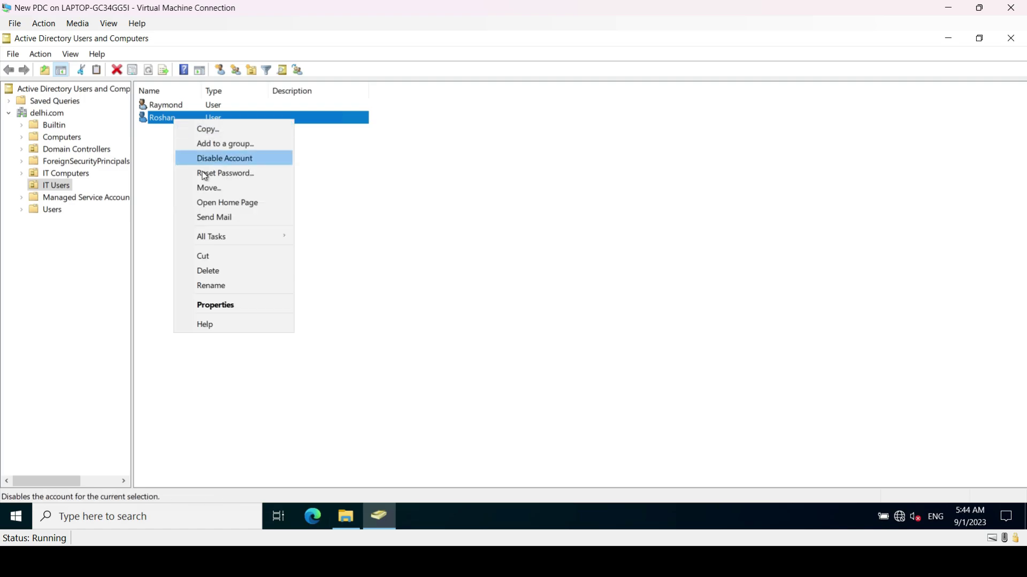
left_click(225, 307)
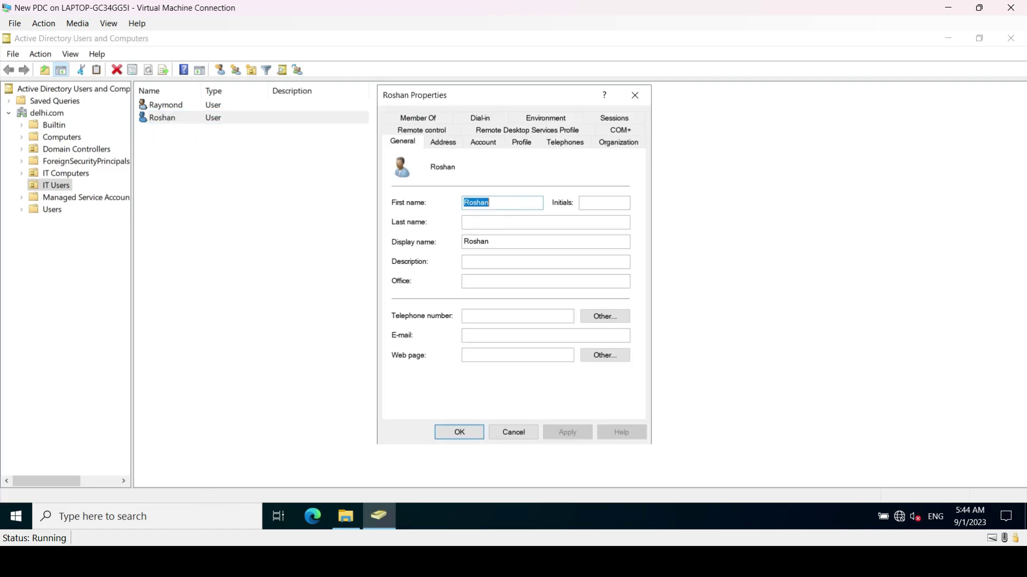
left_click(523, 142)
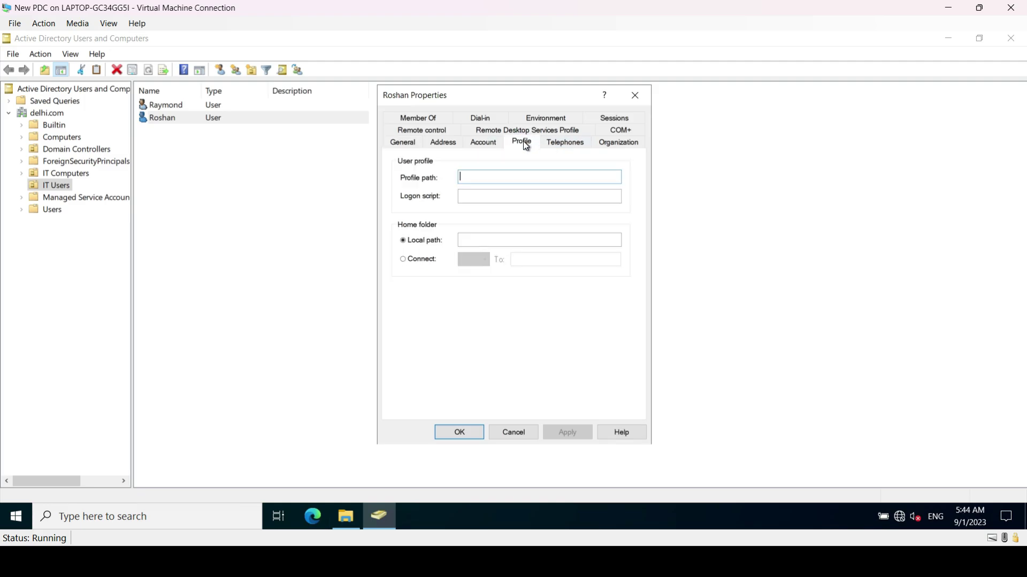
Map the home folder to drive U: at \\PDC\Raymond_Folder\%username% and save
left_click(402, 259)
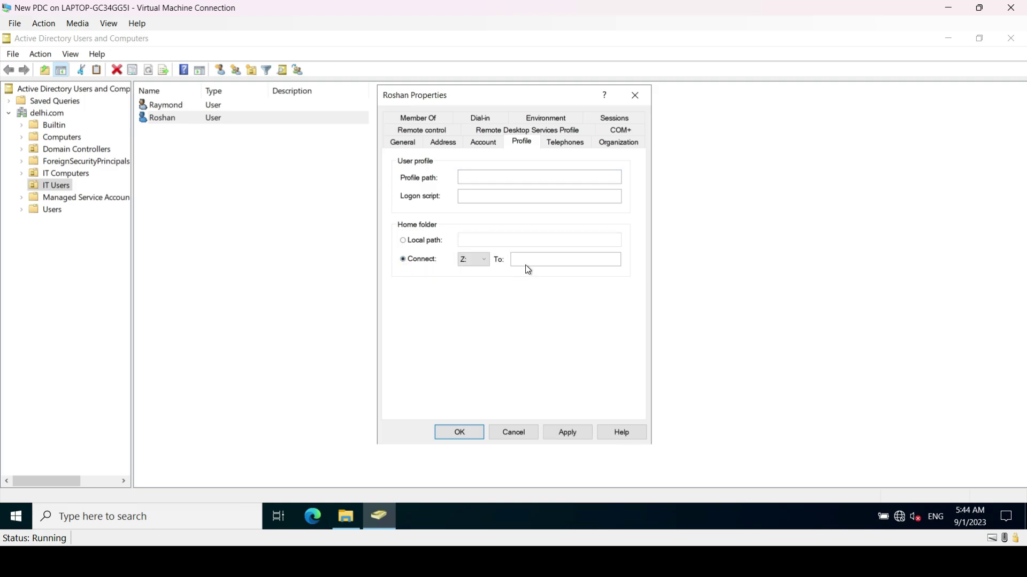
left_click(478, 262)
left_click(462, 424)
key("Tab")
key("ctrl+v")
type("\\%username%")
left_click(564, 434)
left_click(466, 433)
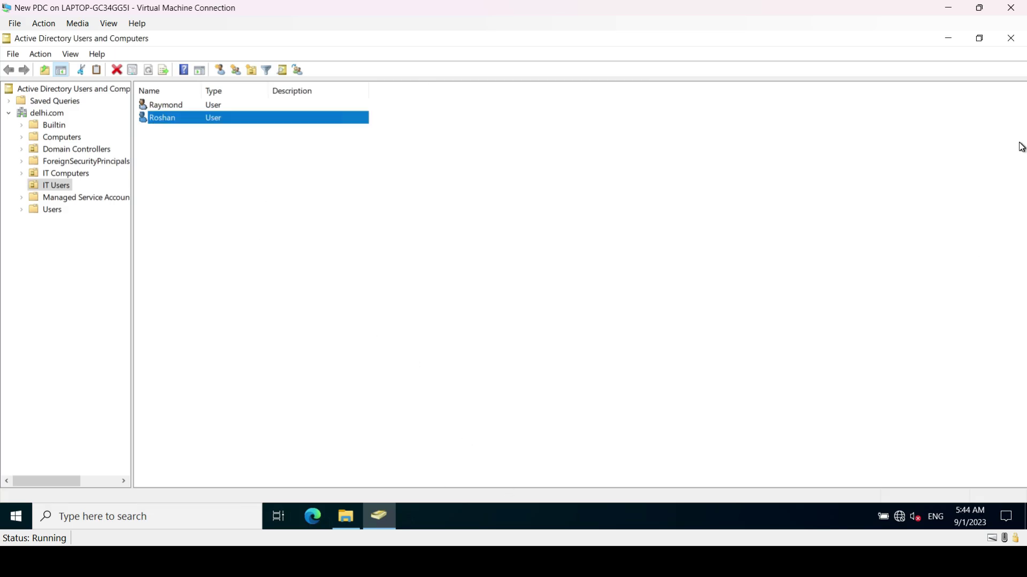
Minimize Active Directory Users and Computers and refresh the client desktop
left_click(943, 42)
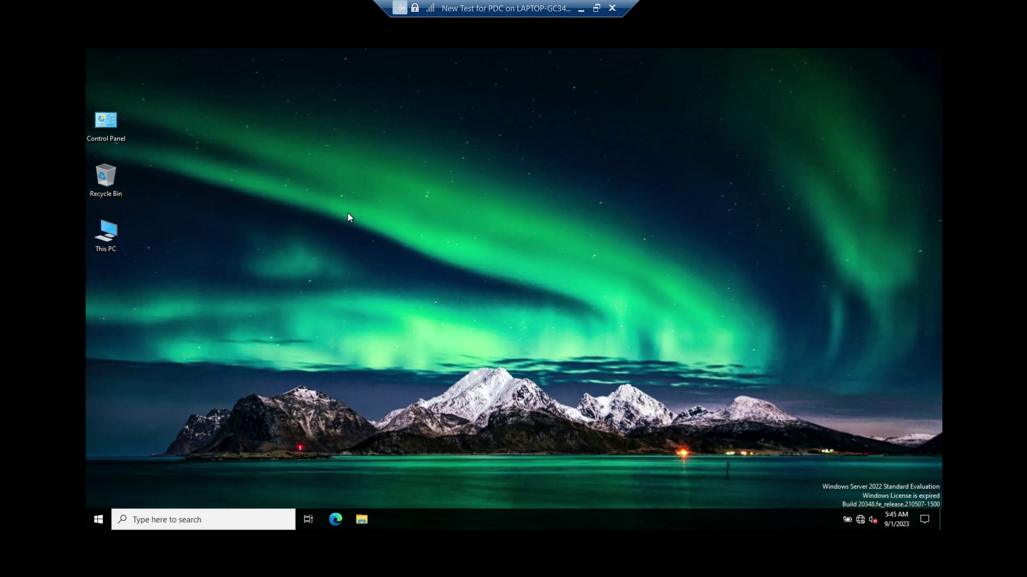
right_click(347, 213)
left_click(384, 245)
Confirm This PC shows only C: and D: and Network is empty, then close Explorer
left_click(359, 524)
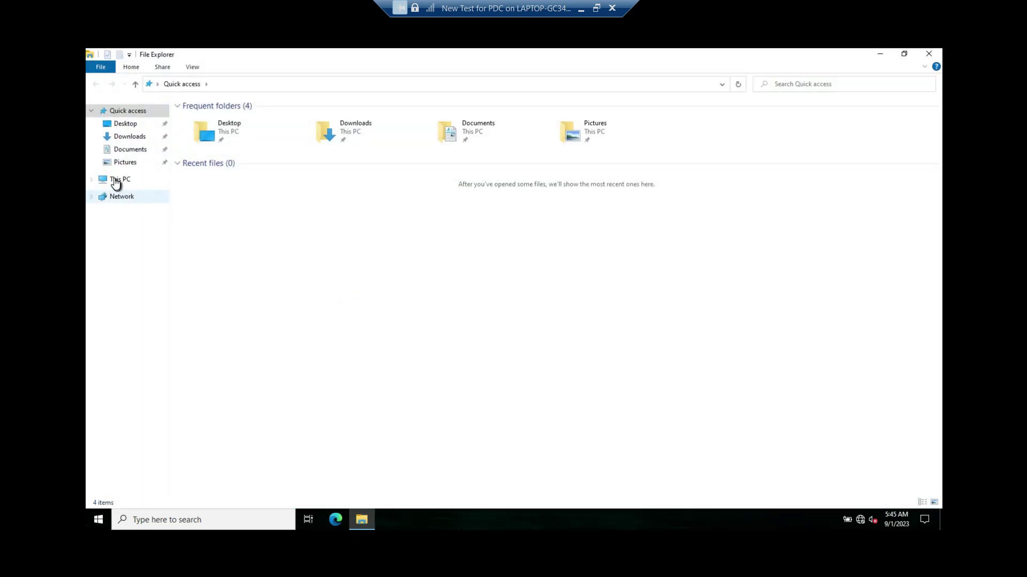
left_click(120, 179)
right_click(306, 246)
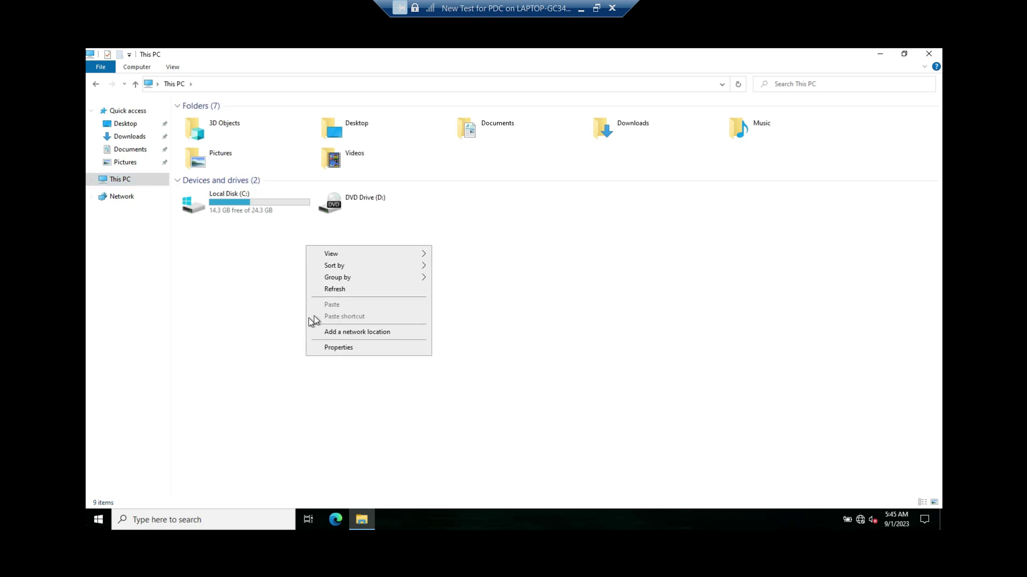
left_click(332, 289)
left_click(121, 197)
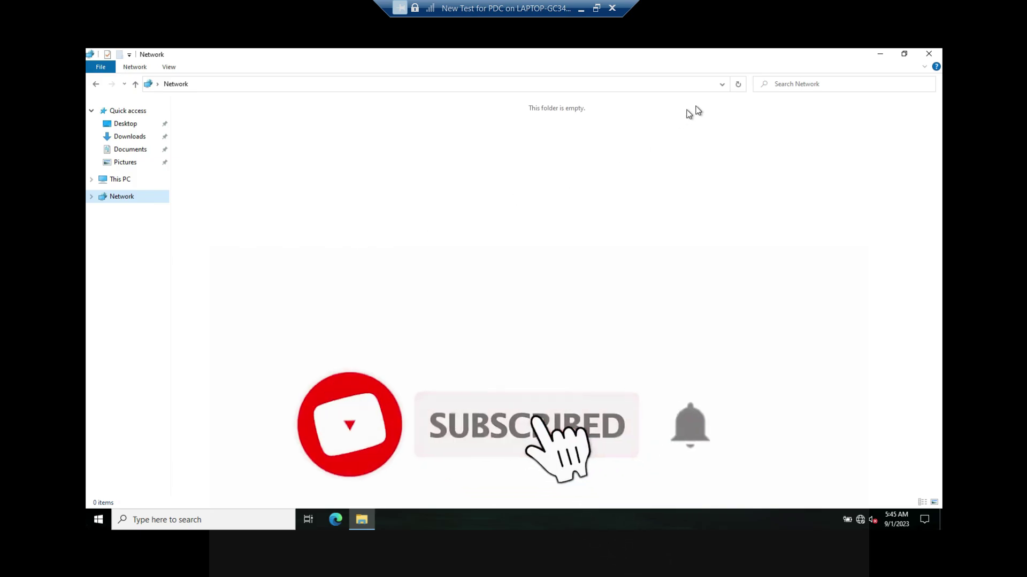
left_click(931, 54)
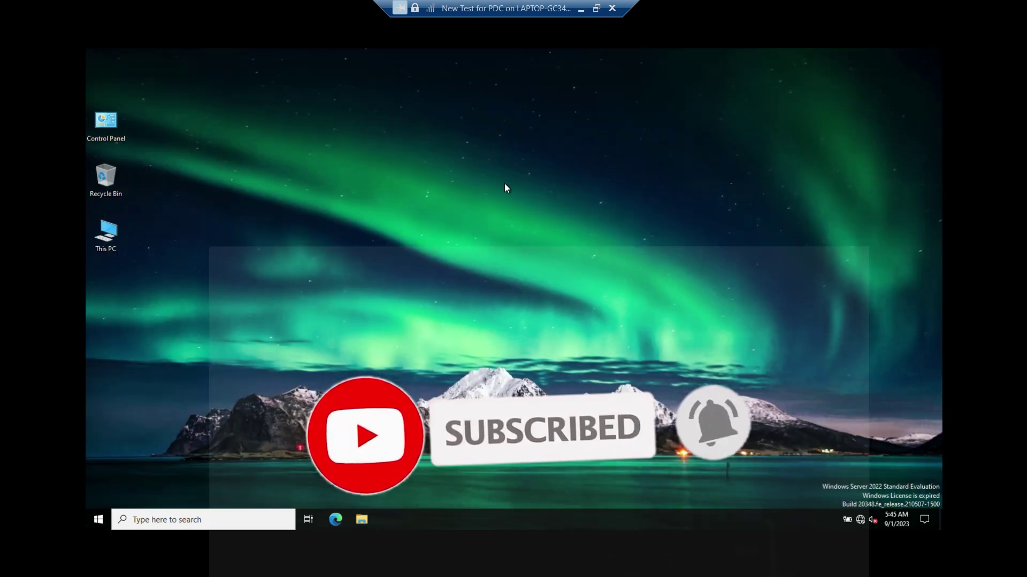
left_click(368, 313)
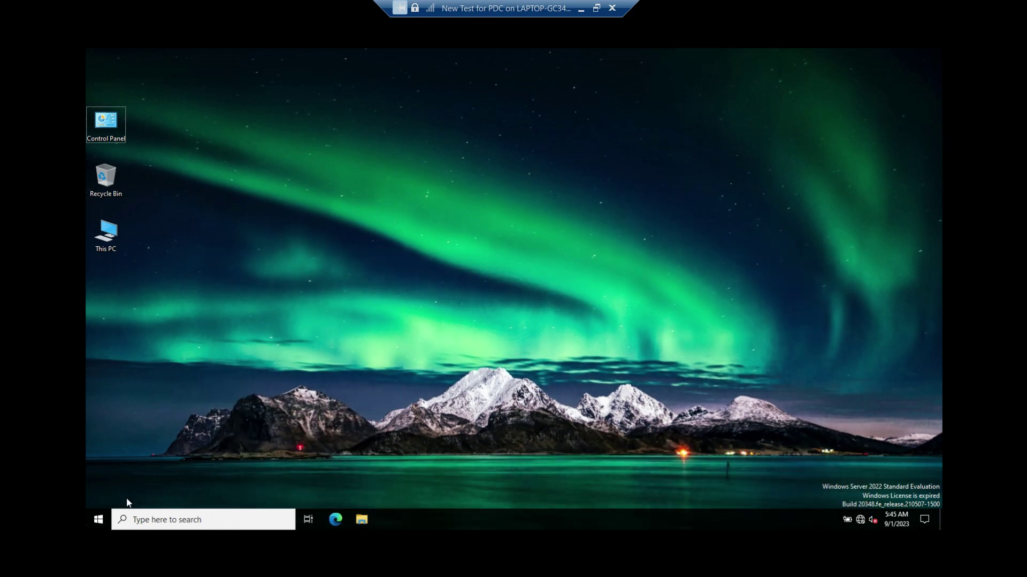
Sign out of the client VM session via the Win+X menu
right_click(97, 519)
mouse_move(200, 484)
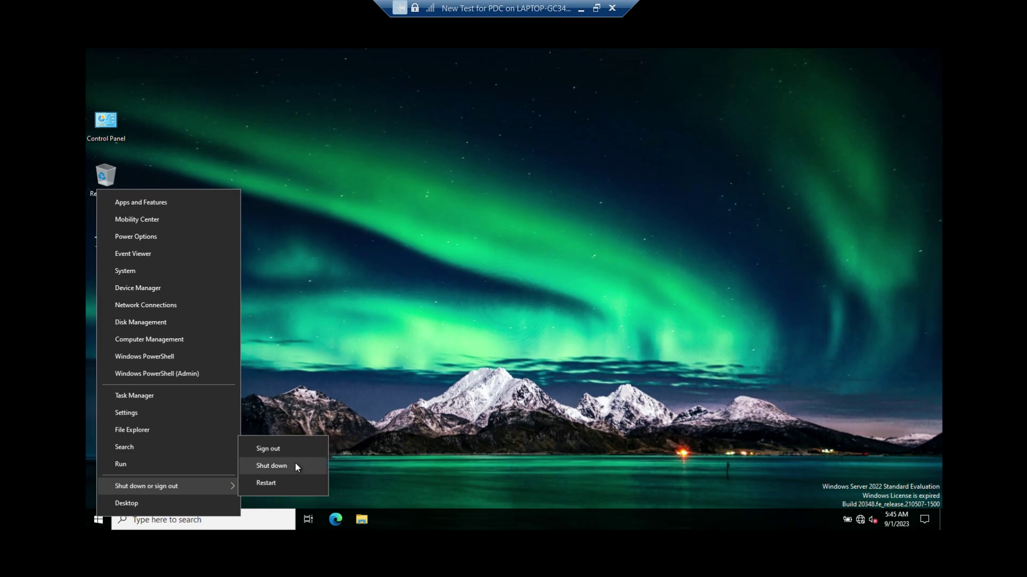
left_click(281, 448)
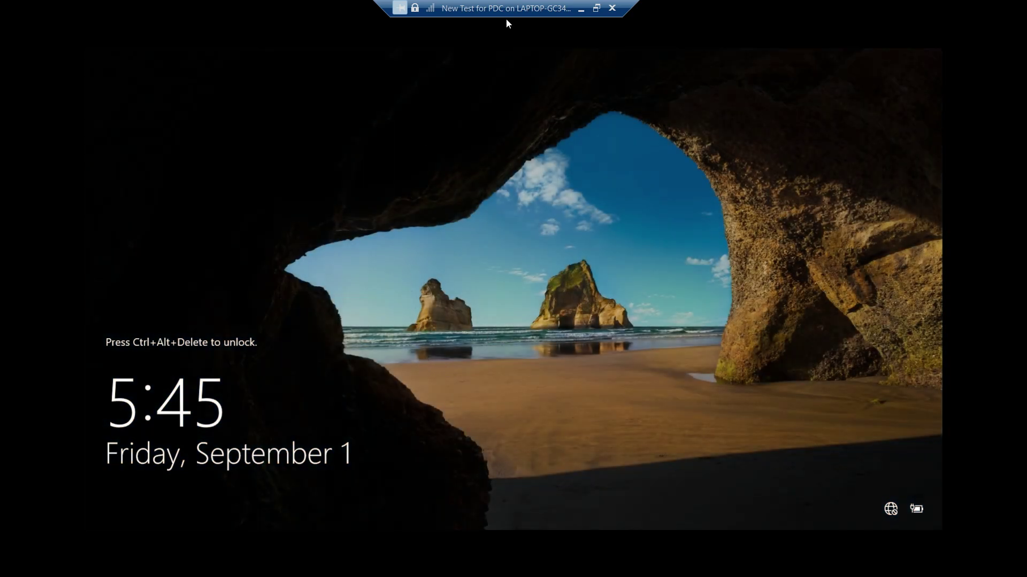
Send Ctrl+Alt+Delete, sign in with the domain user's password, and return to full screen
double_click(504, 11)
left_click(38, 25)
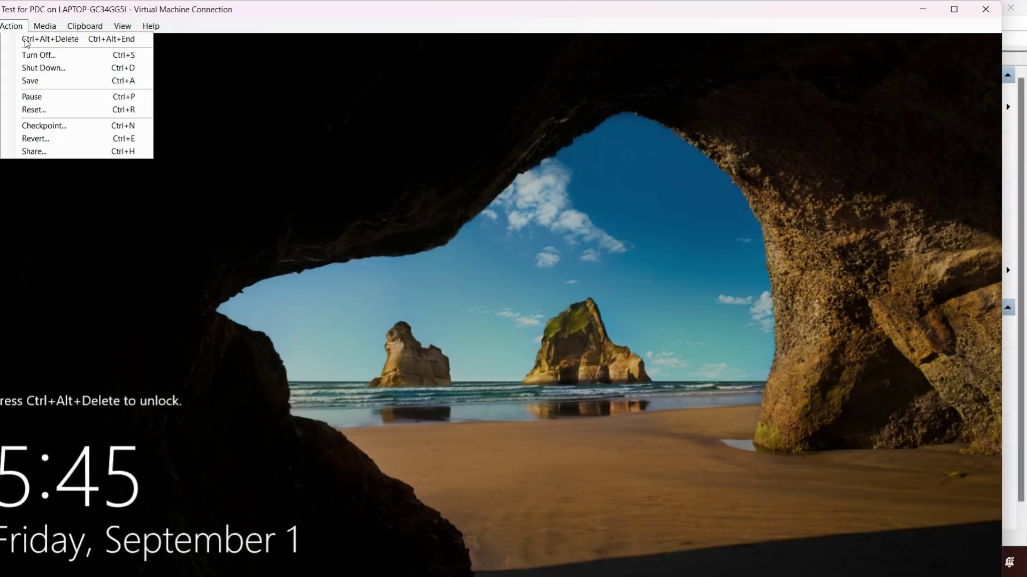
left_click(27, 41)
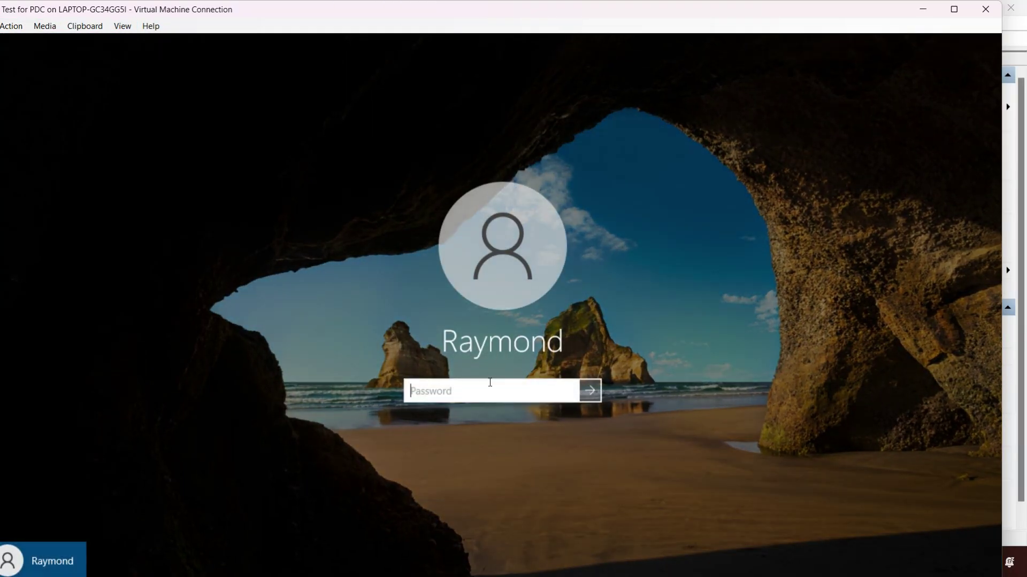
type("********")
key("Return")
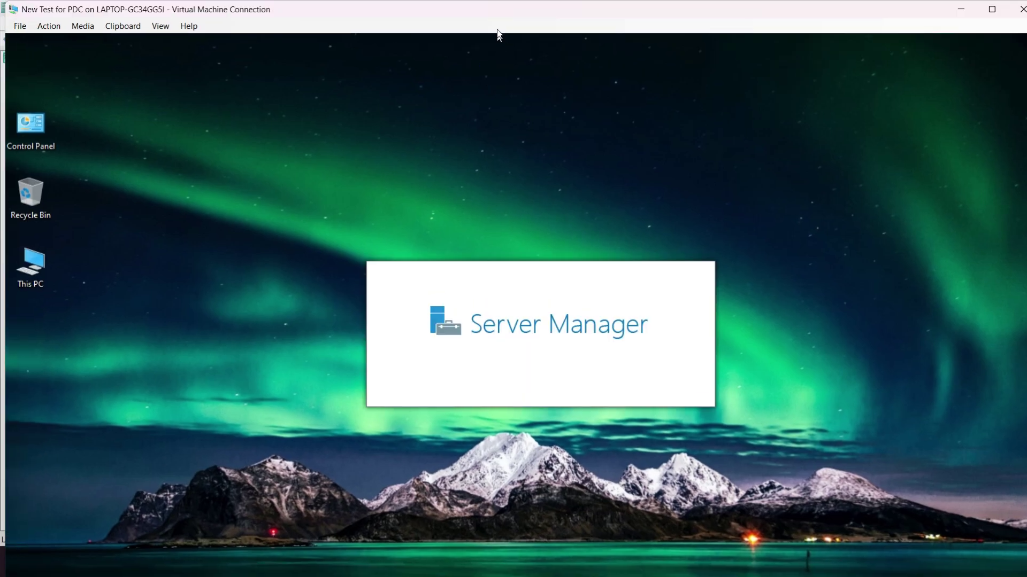
double_click(491, 7)
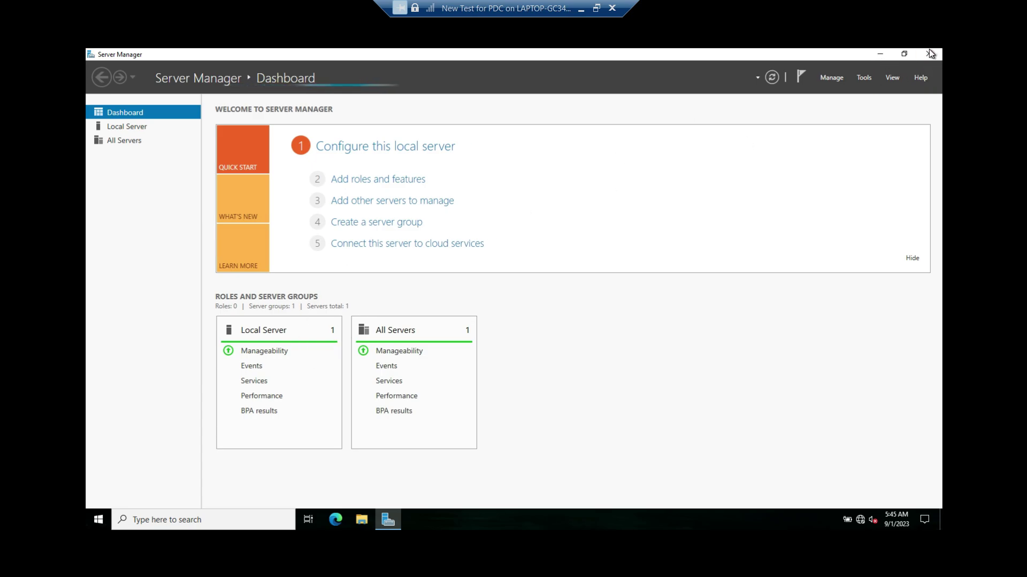
Close Server Manager and open the mapped R: home drive from This PC
left_click(931, 53)
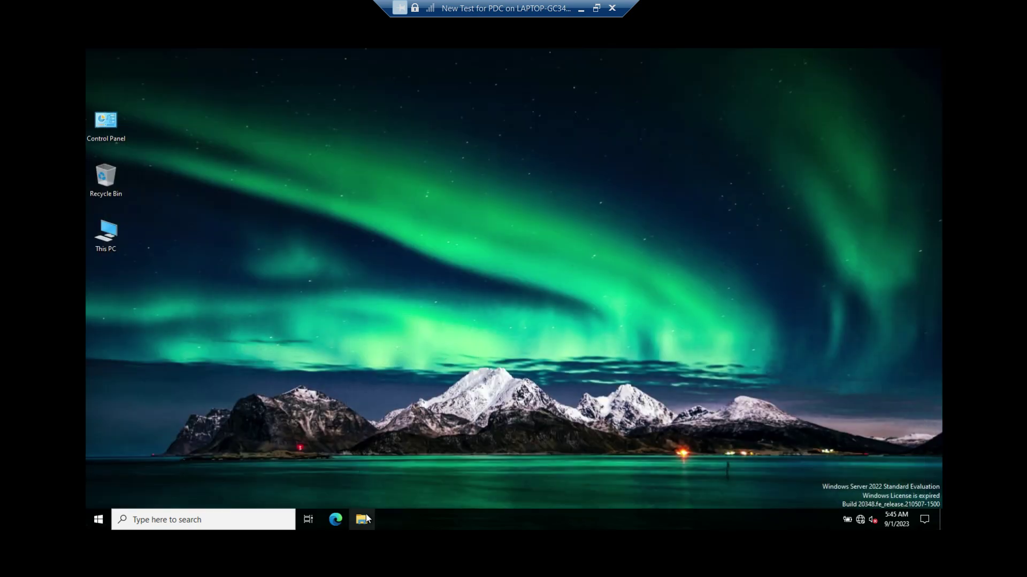
double_click(105, 231)
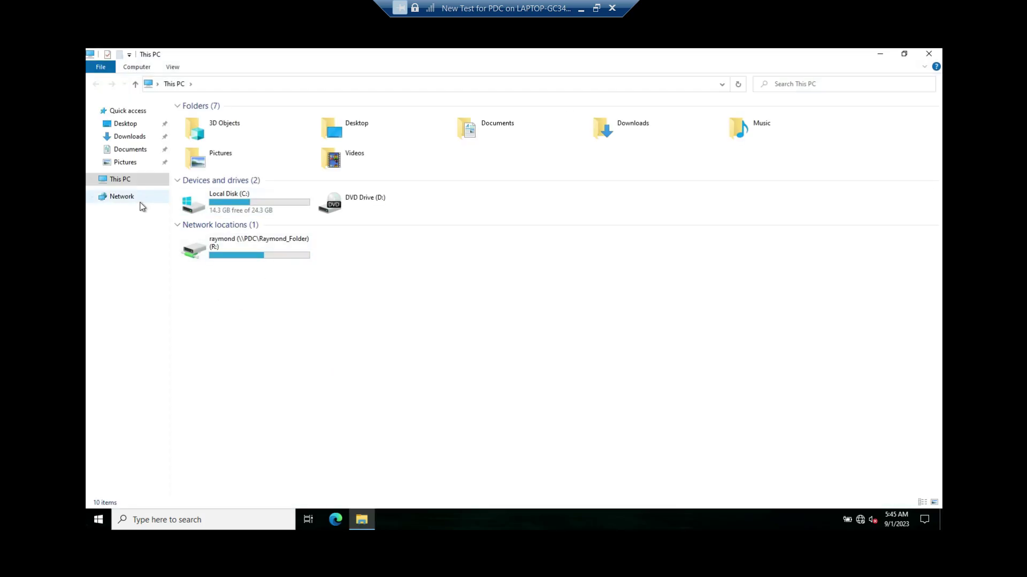
left_click(242, 206)
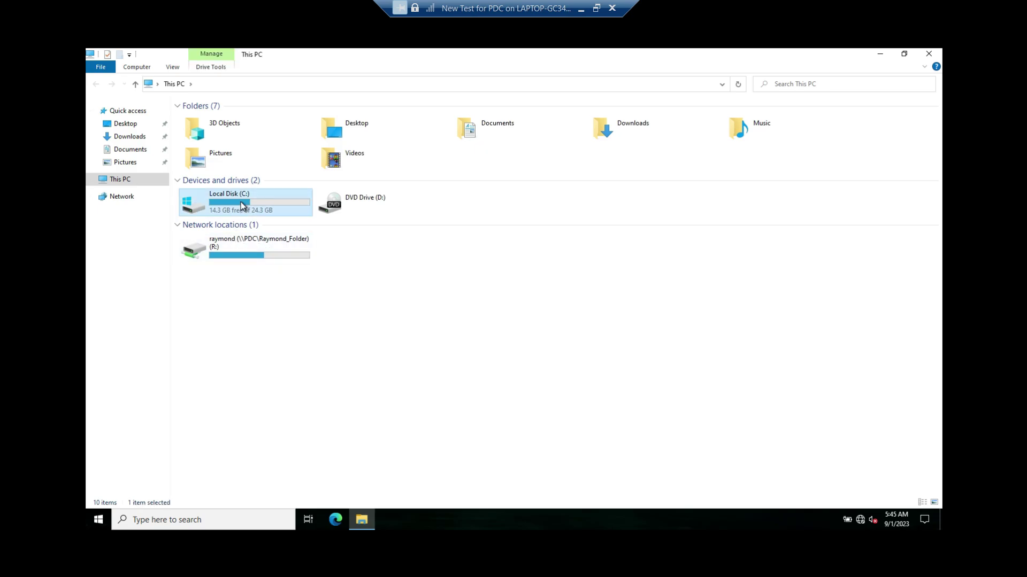
double_click(239, 248)
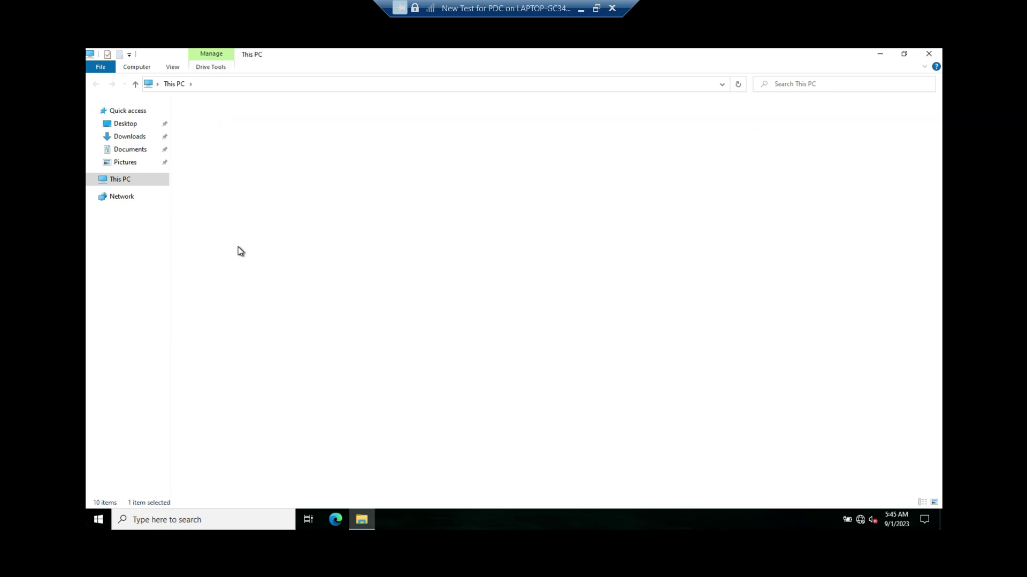
left_click(119, 181)
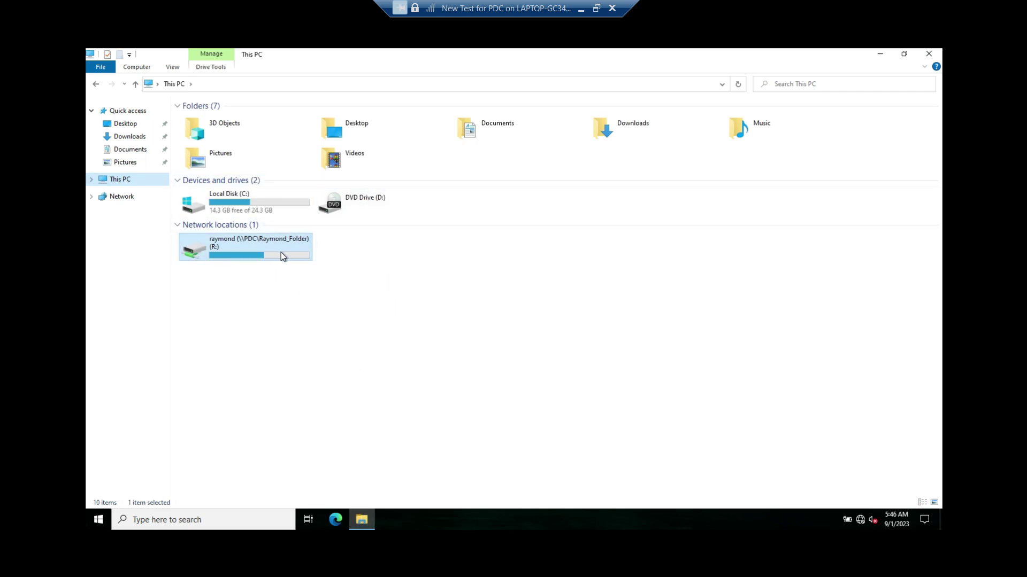
double_click(265, 247)
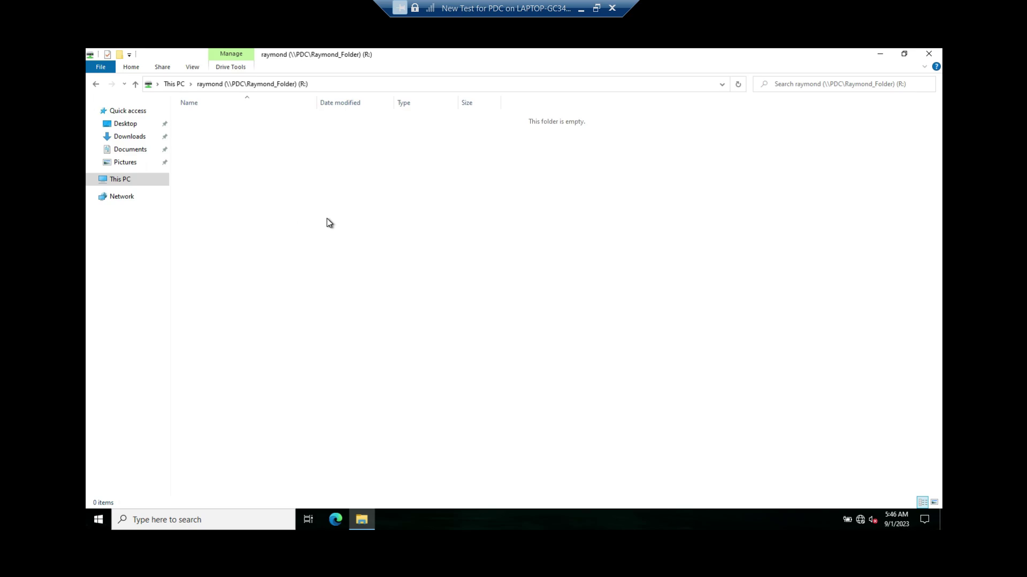
Create a My work folder on R: containing a text document named test
key("ctrl+shift+n")
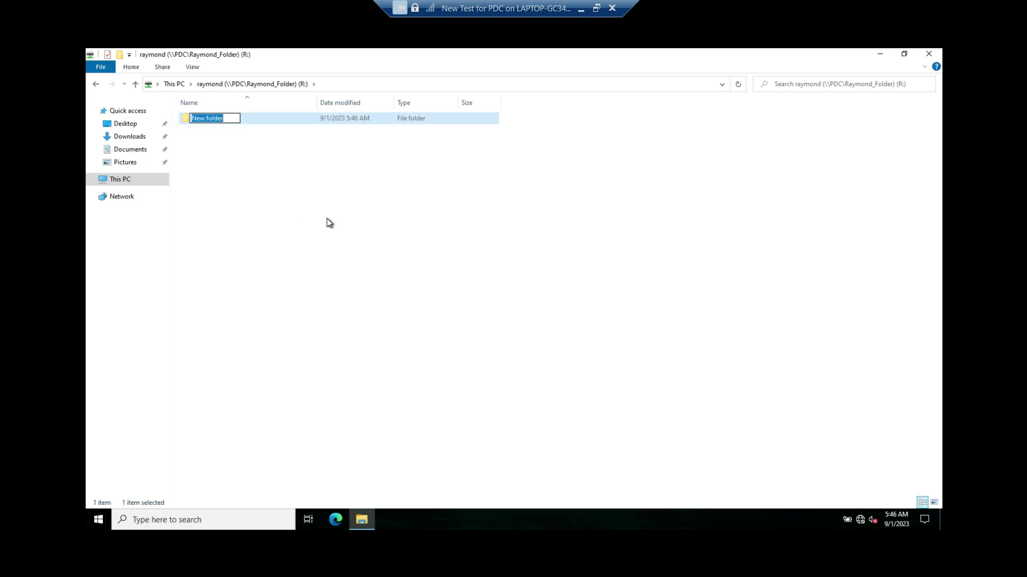
type("My work")
key("Return")
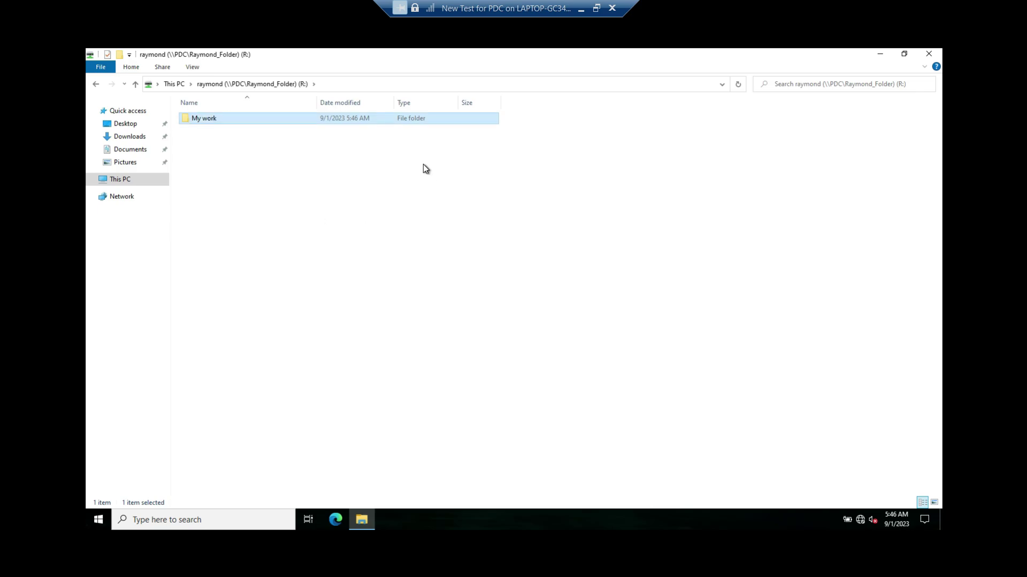
double_click(274, 121)
right_click(271, 198)
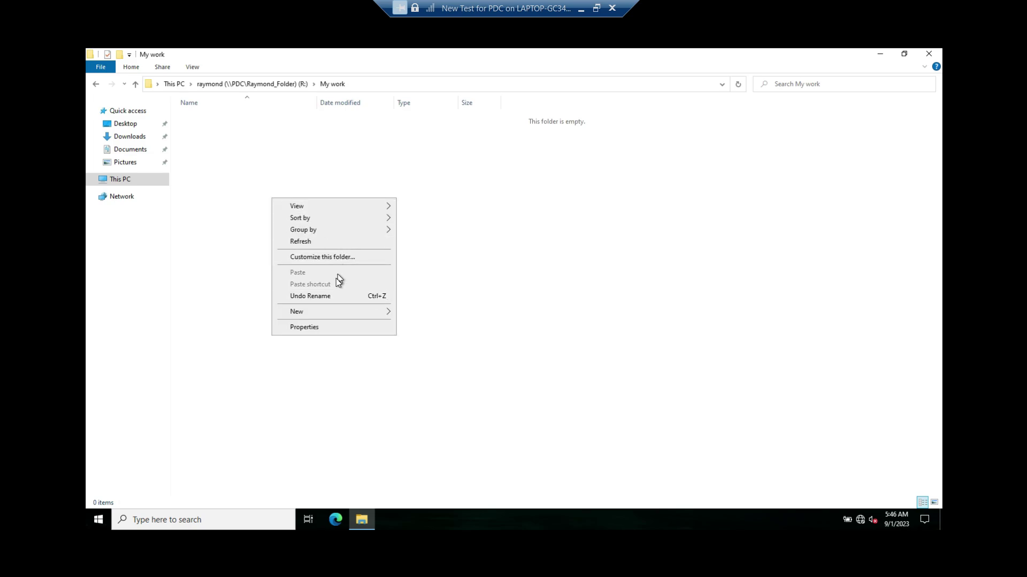
mouse_move(335, 313)
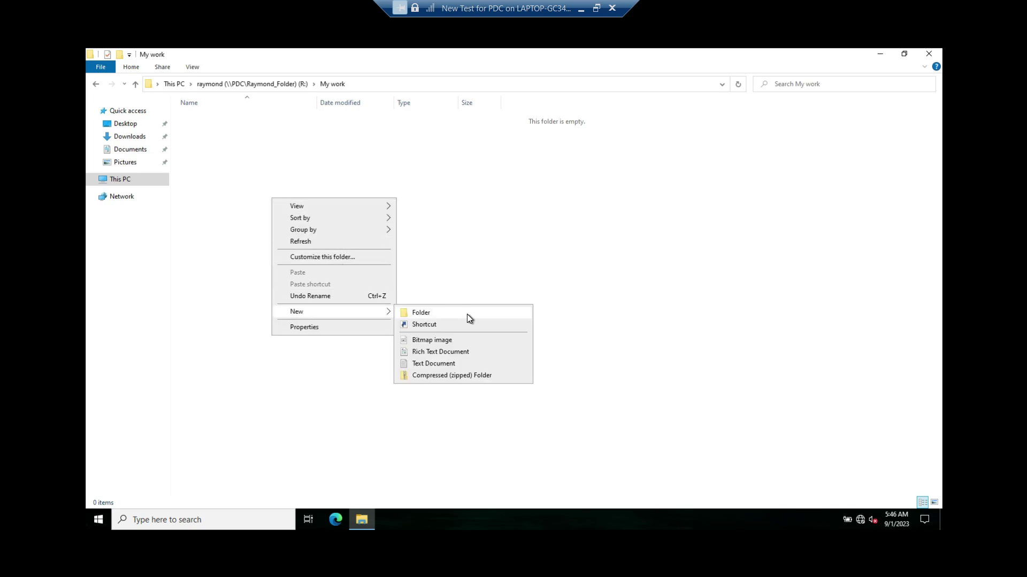
left_click(421, 362)
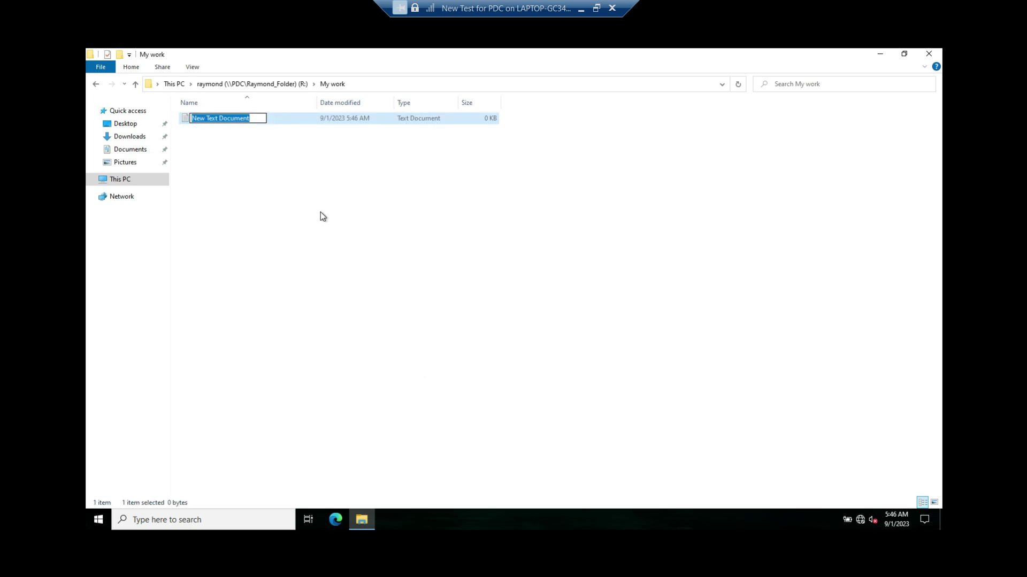
type("test")
key("Return")
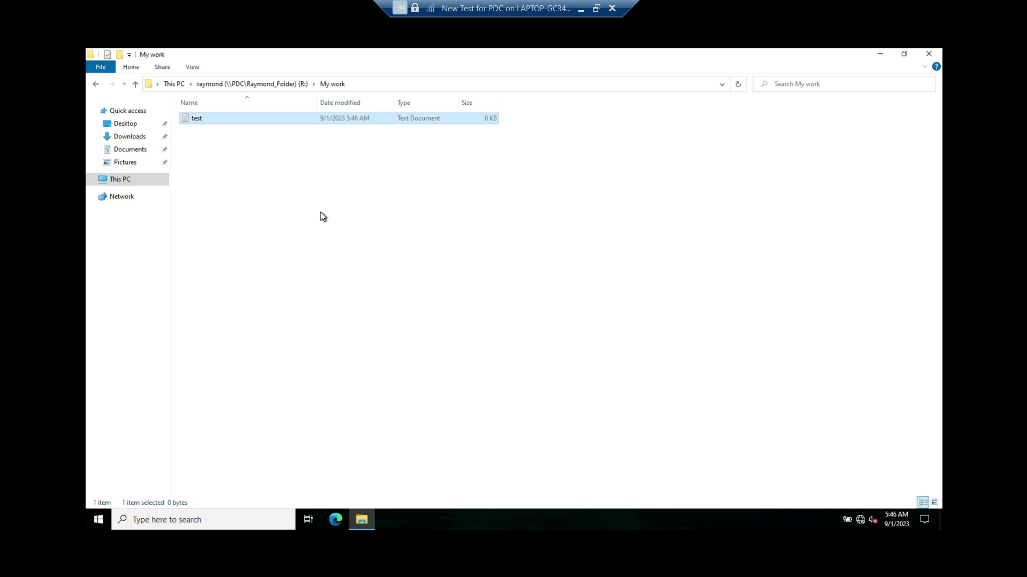
left_click(116, 178)
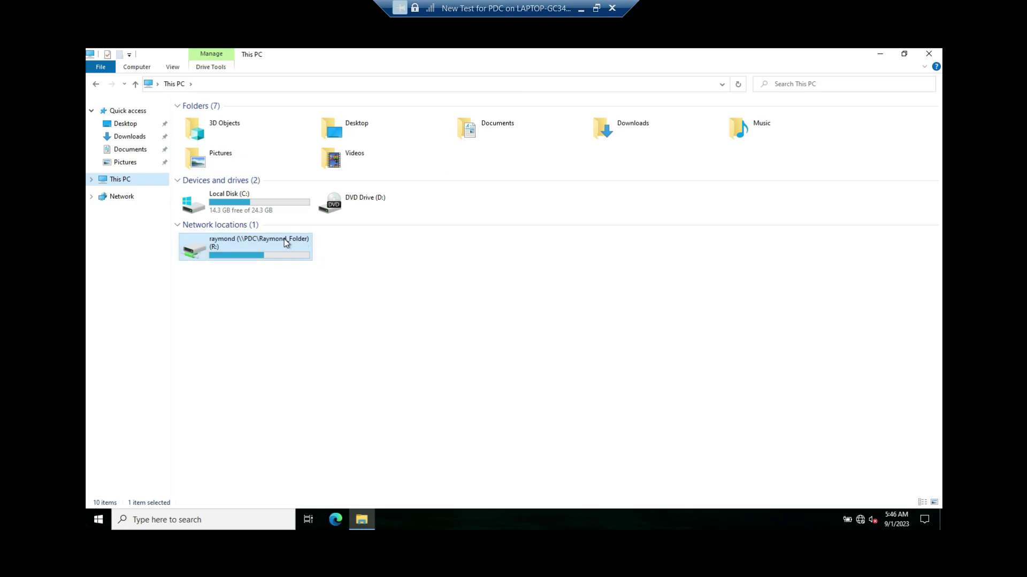
Switch to the PDC VM and open C:\Raymond_Folder in File Explorer
left_click(581, 8)
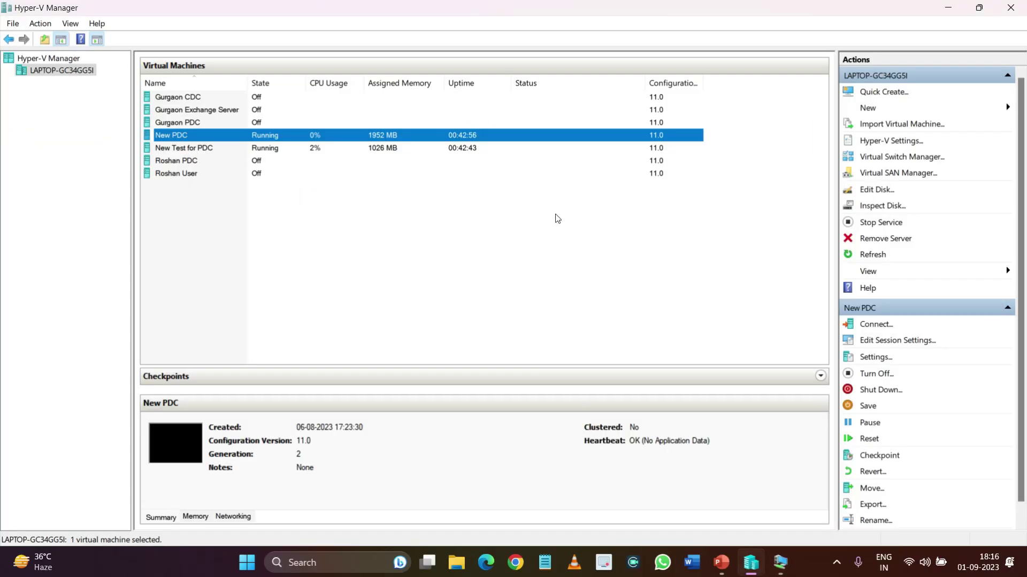
mouse_move(779, 568)
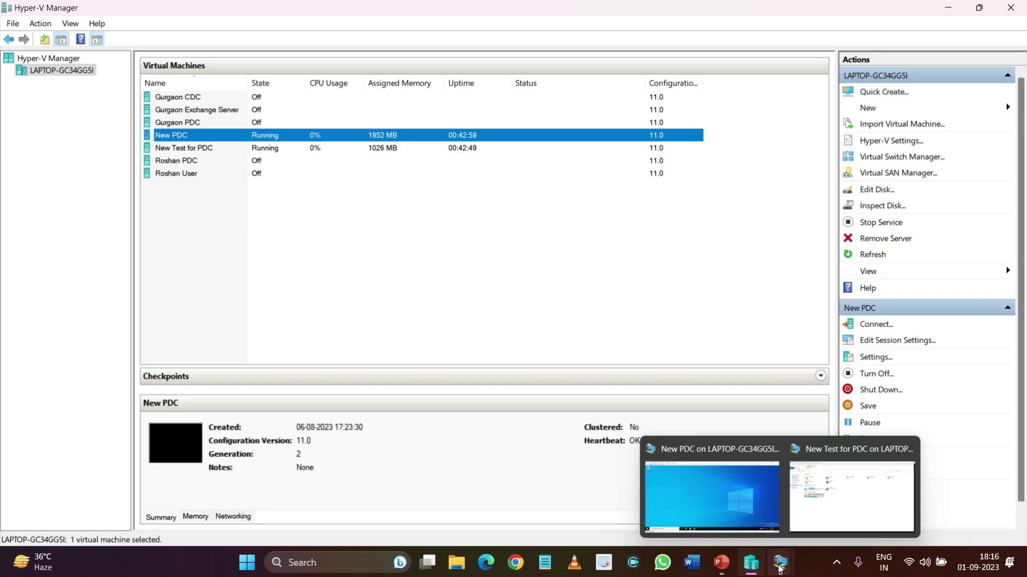
left_click(711, 497)
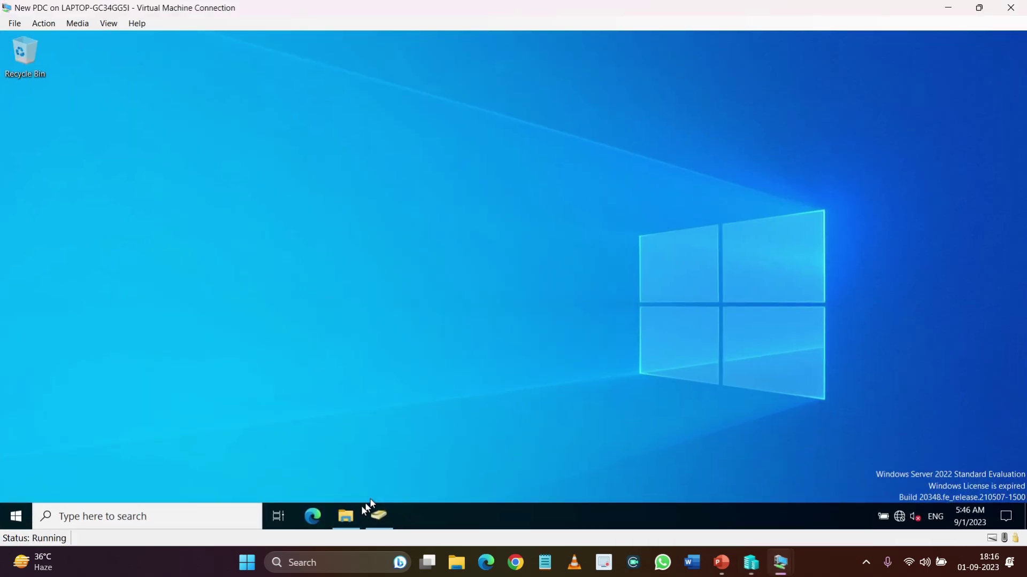
left_click(351, 517)
left_click(59, 245)
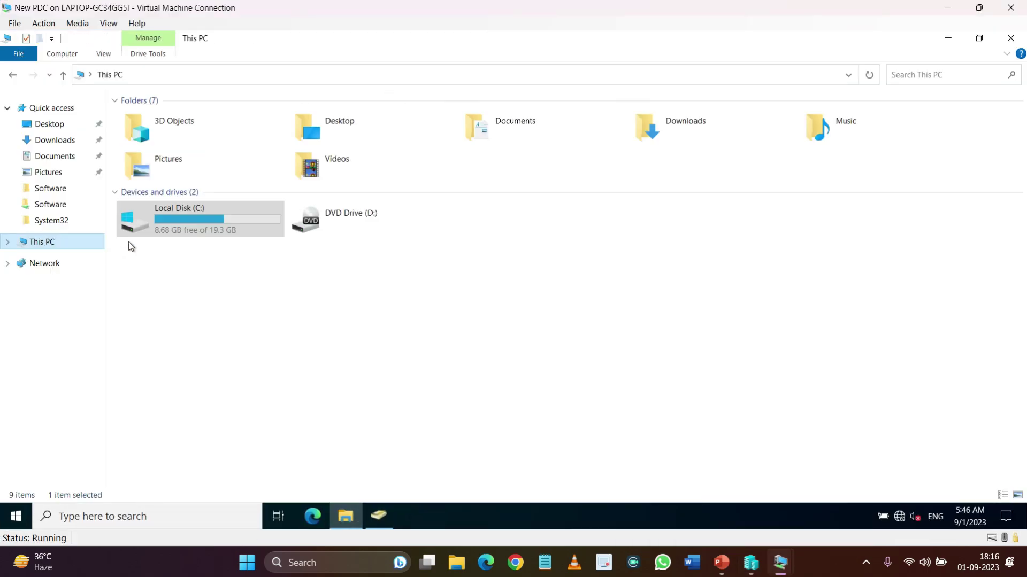
double_click(241, 216)
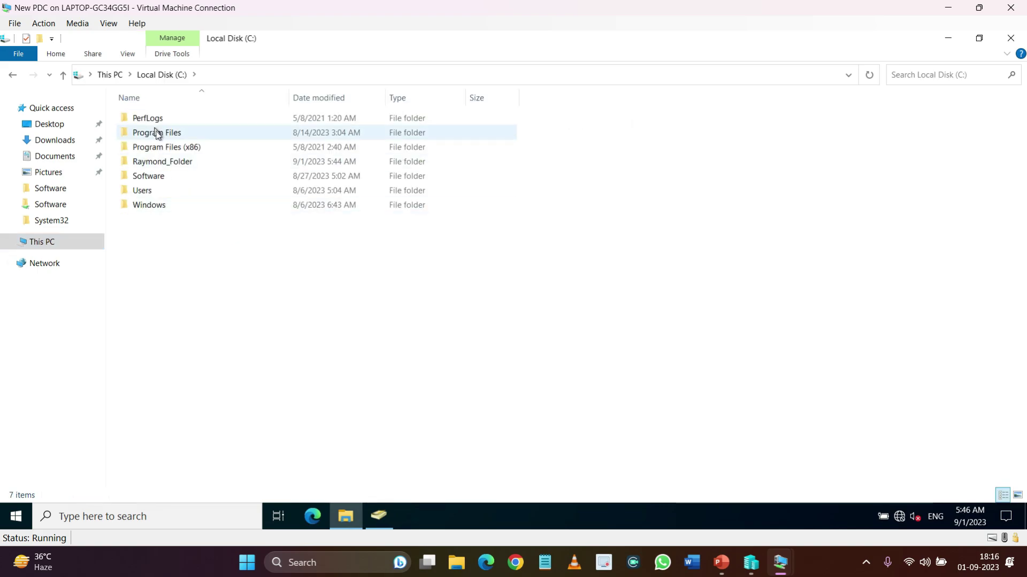
double_click(173, 167)
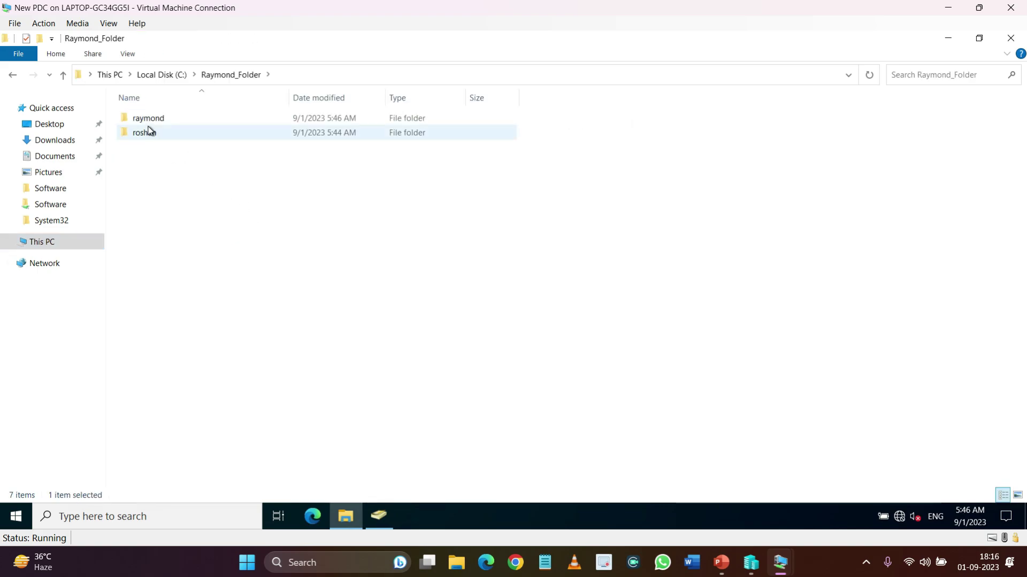
Open the raymond subfolder and check that My work is there
left_click_drag(158, 167, 174, 108)
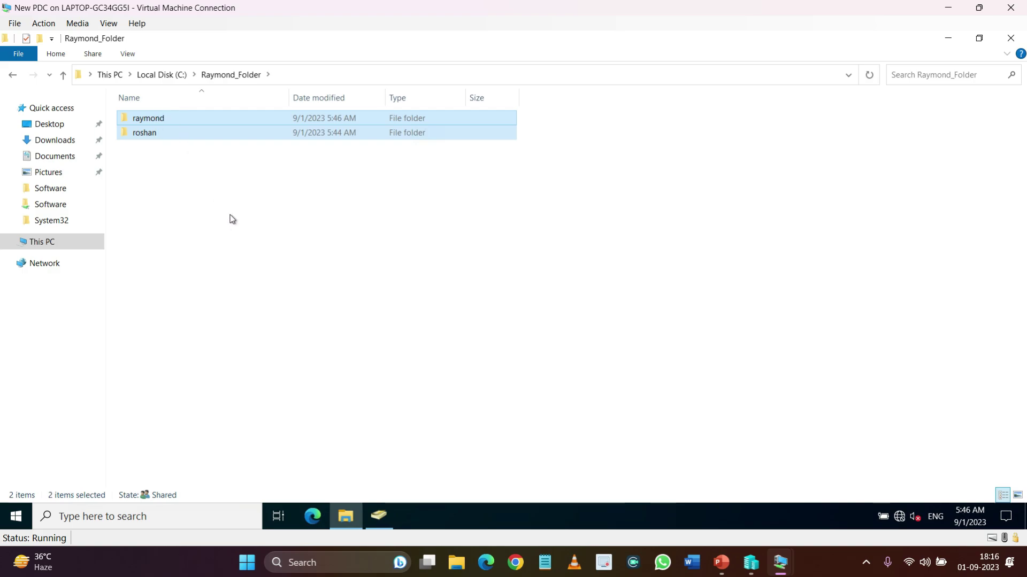
left_click(167, 122)
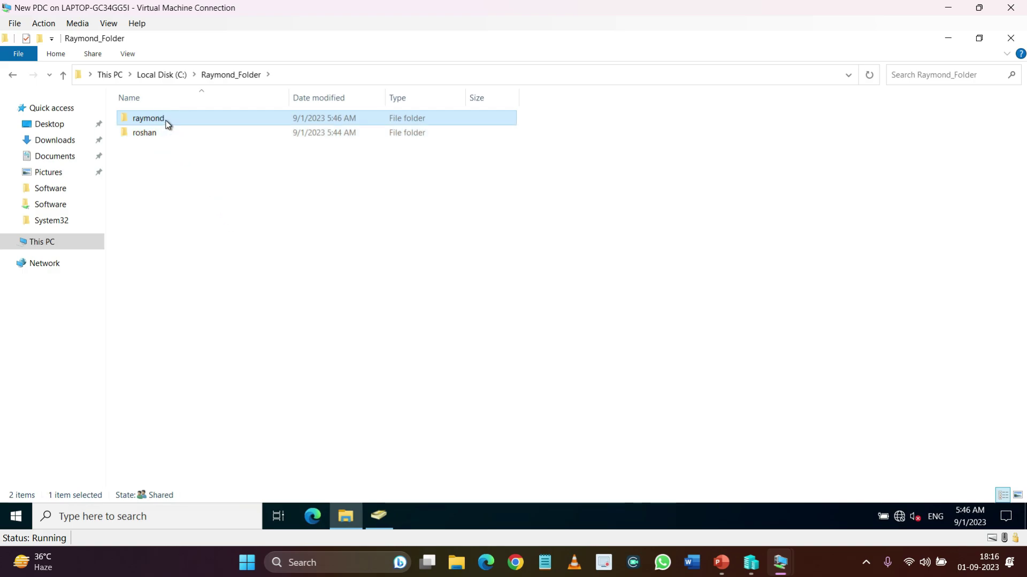
double_click(167, 124)
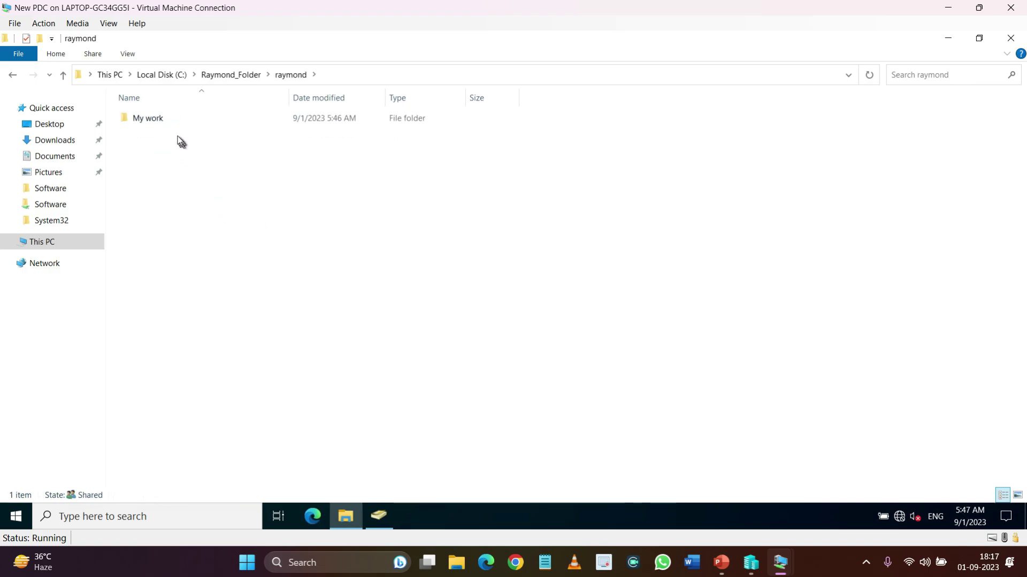
double_click(161, 124)
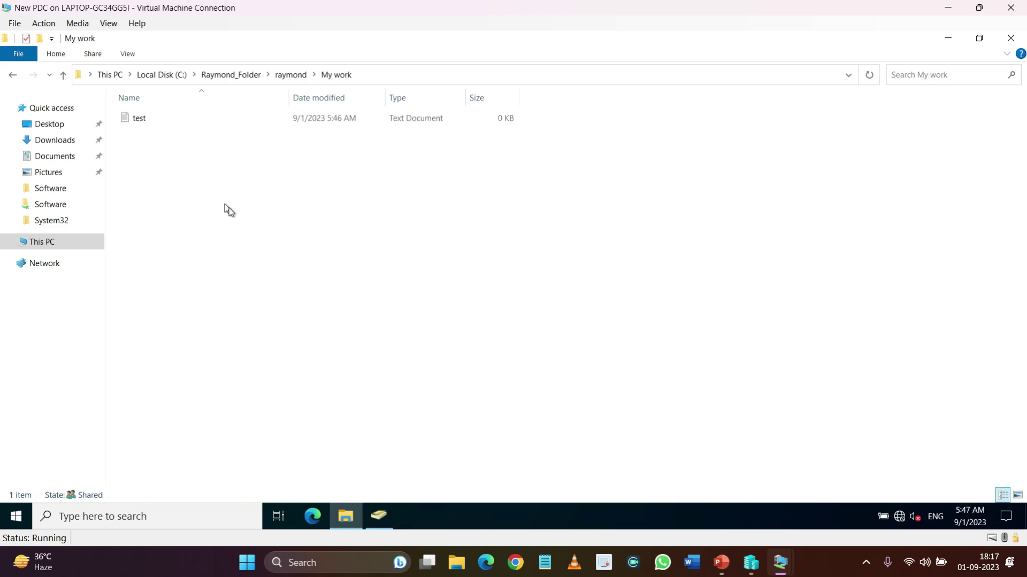
key("alt+Left")
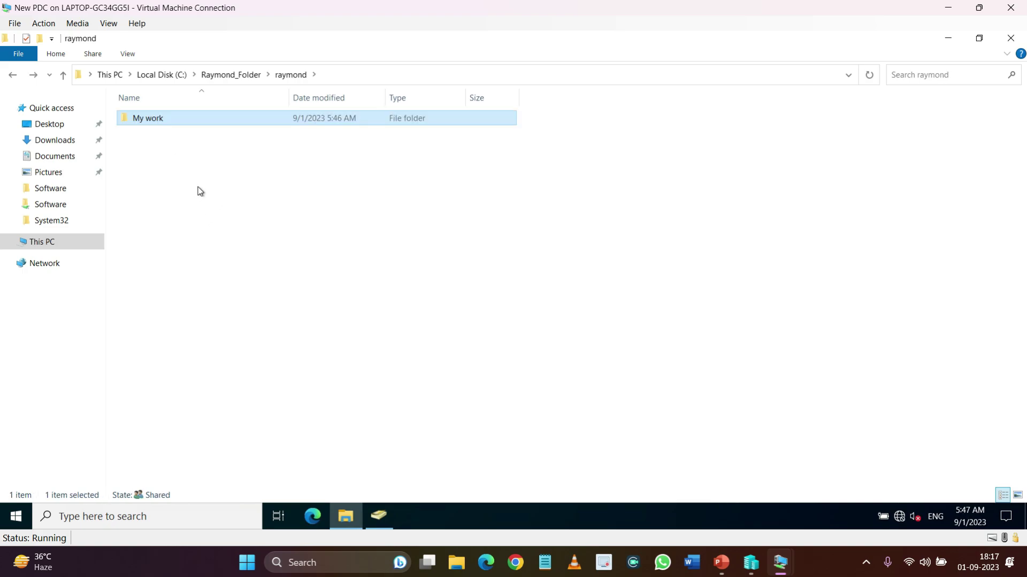
left_click(184, 202)
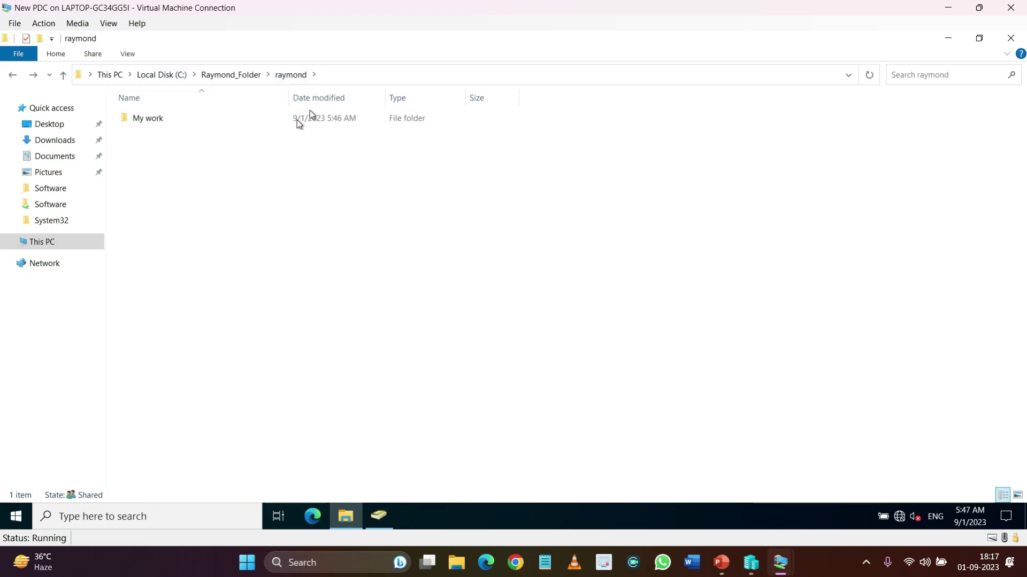
Create a New folder inside raymond and open it
key("ctrl+shift+n")
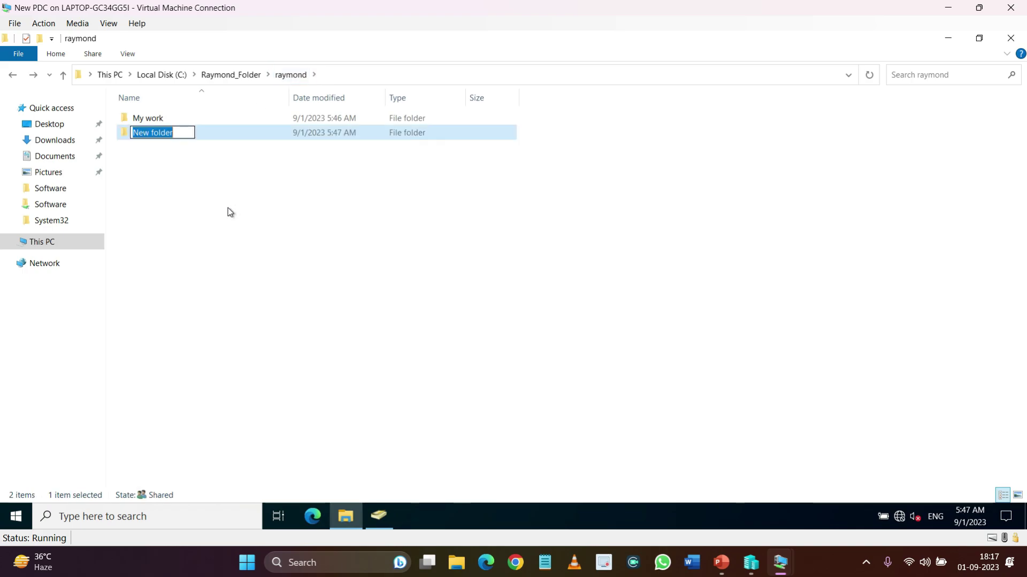
type("T")
key("BackSpace")
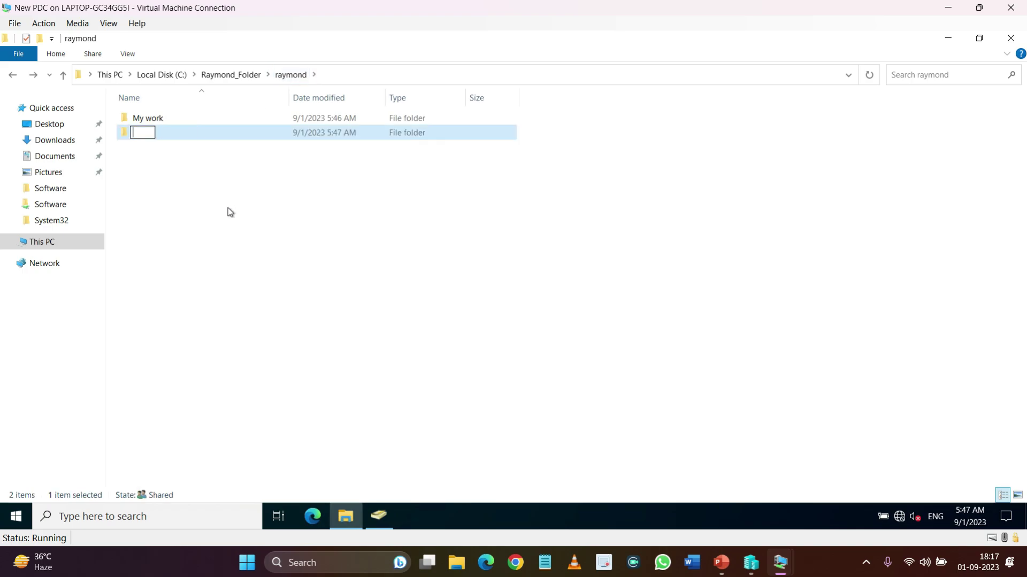
key("Return")
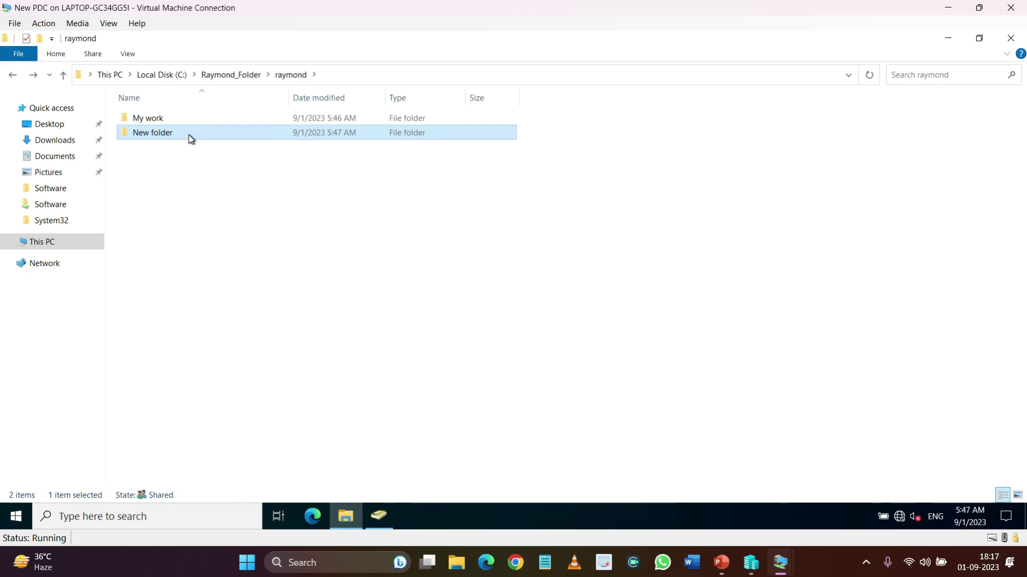
right_click(188, 135)
key("Return")
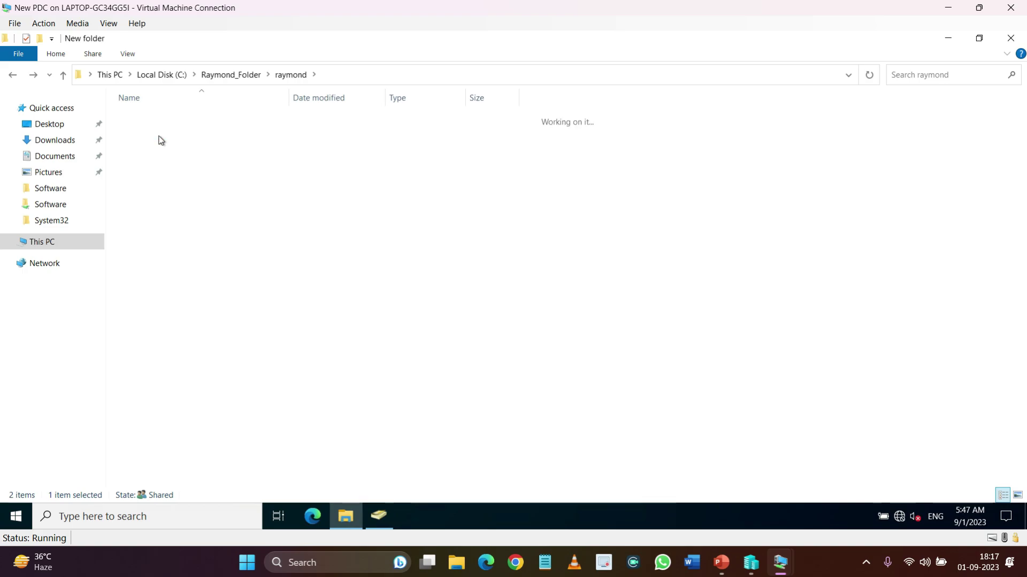
Create an empty text document named 'new test' in New folder
right_click(231, 212)
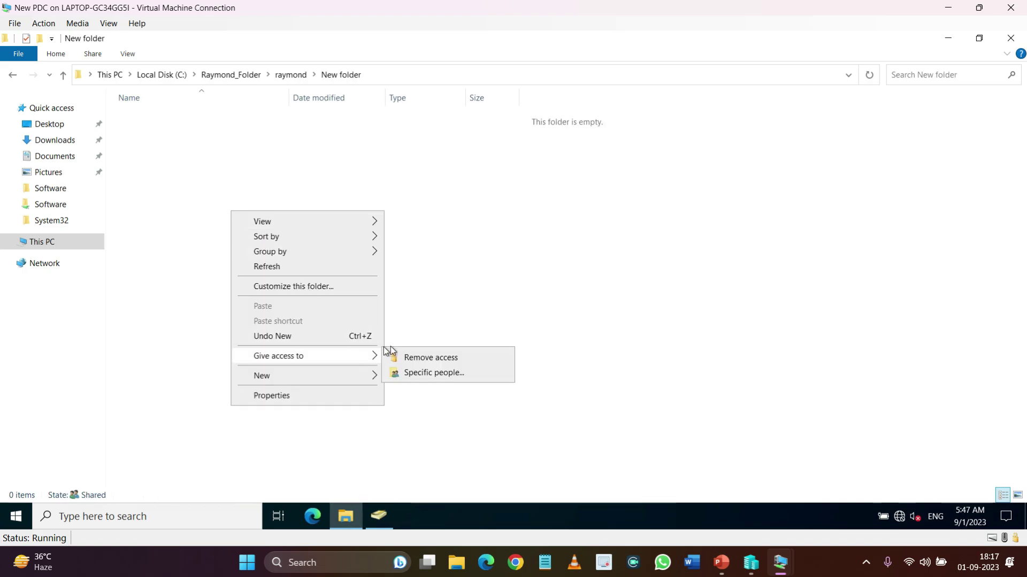
mouse_move(332, 375)
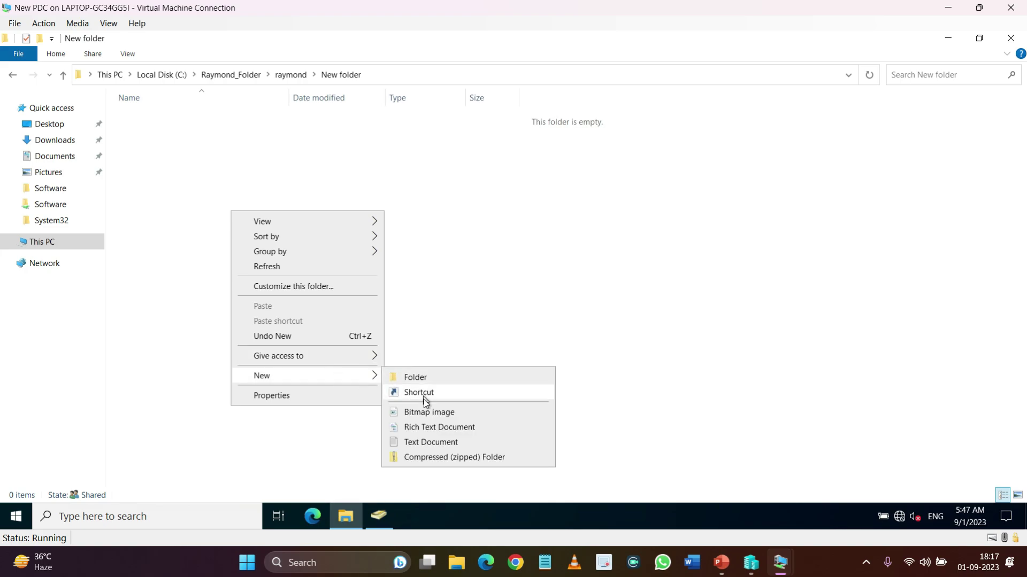
left_click(422, 443)
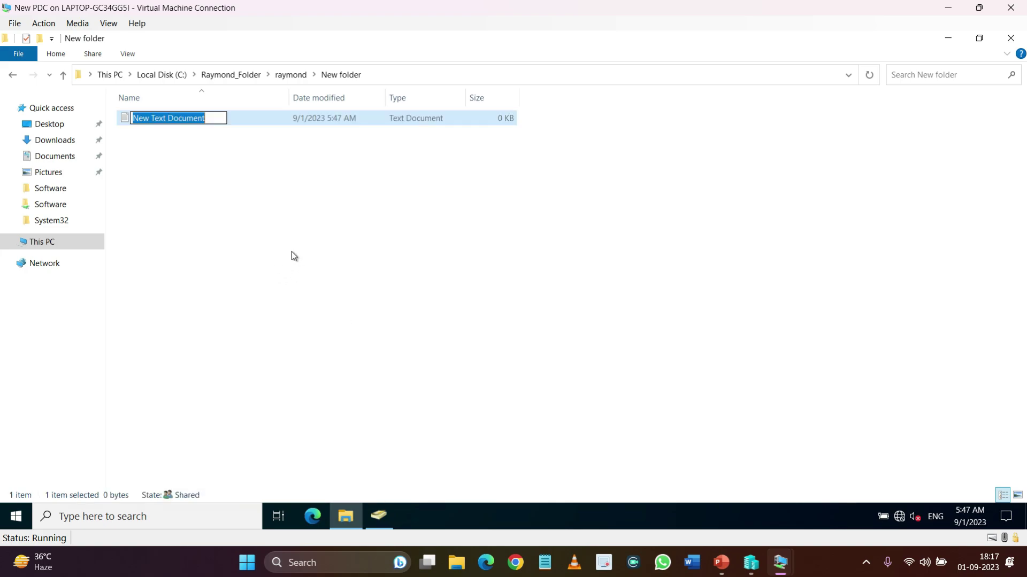
type("new")
type("test")
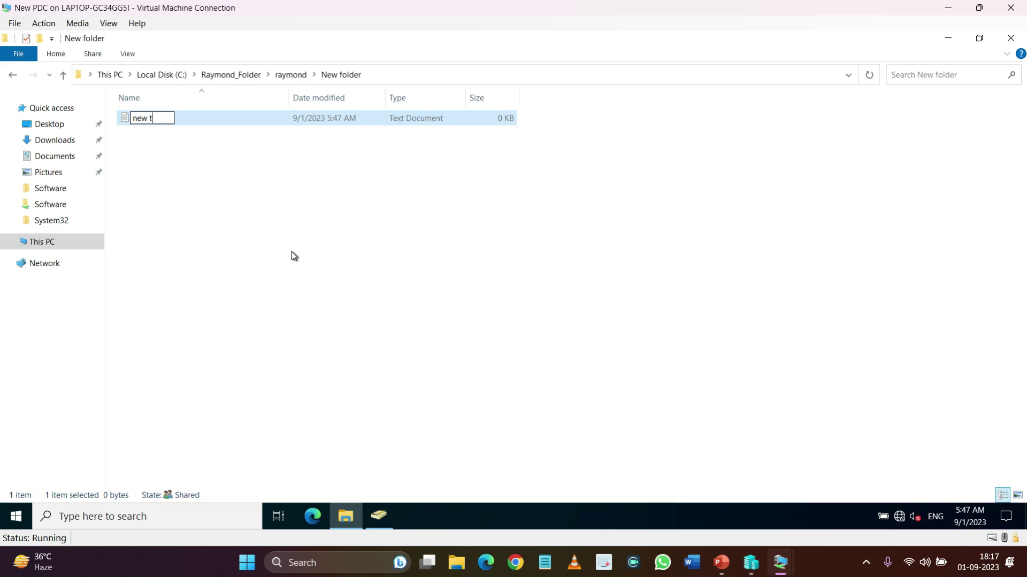
key("Return")
left_click(318, 252)
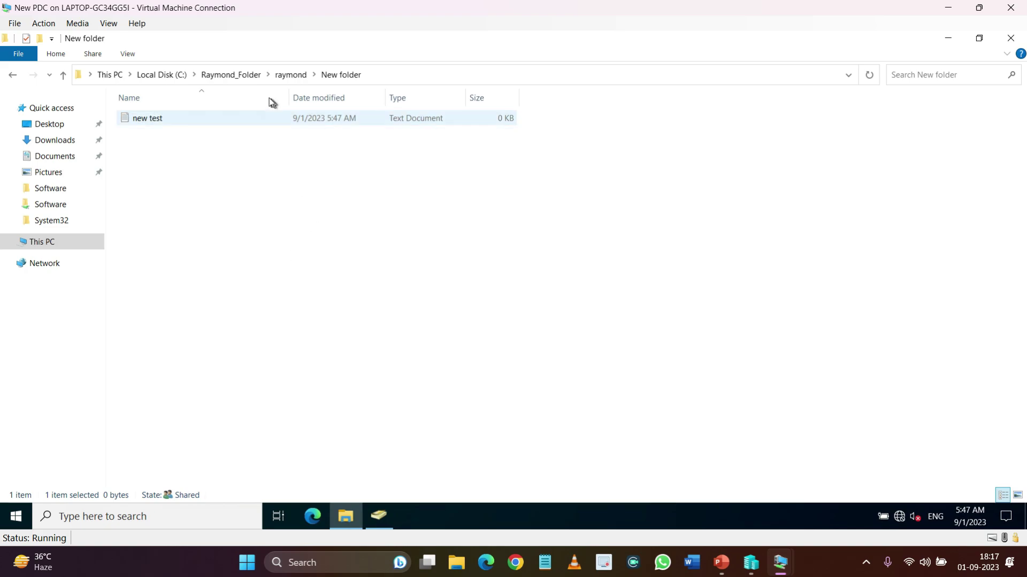
On the client VM, confirm R:\New folder holds 'new test', then close File Explorer
mouse_move(780, 570)
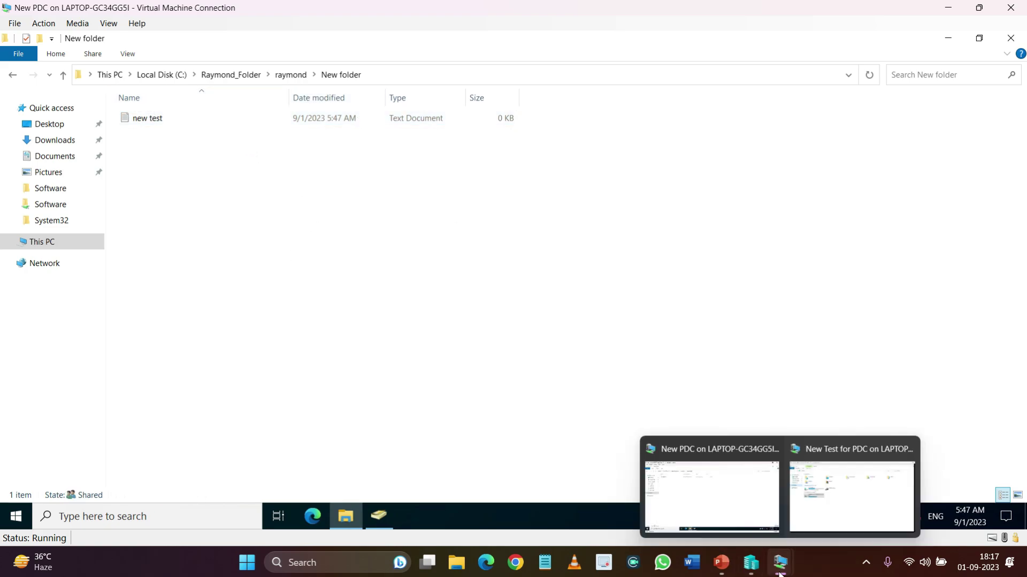
left_click(839, 489)
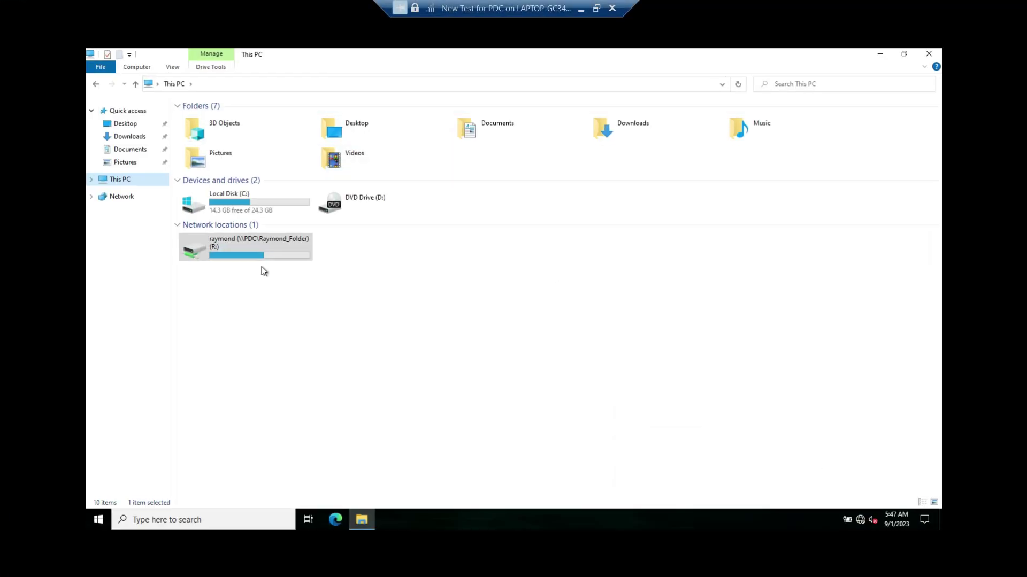
double_click(237, 239)
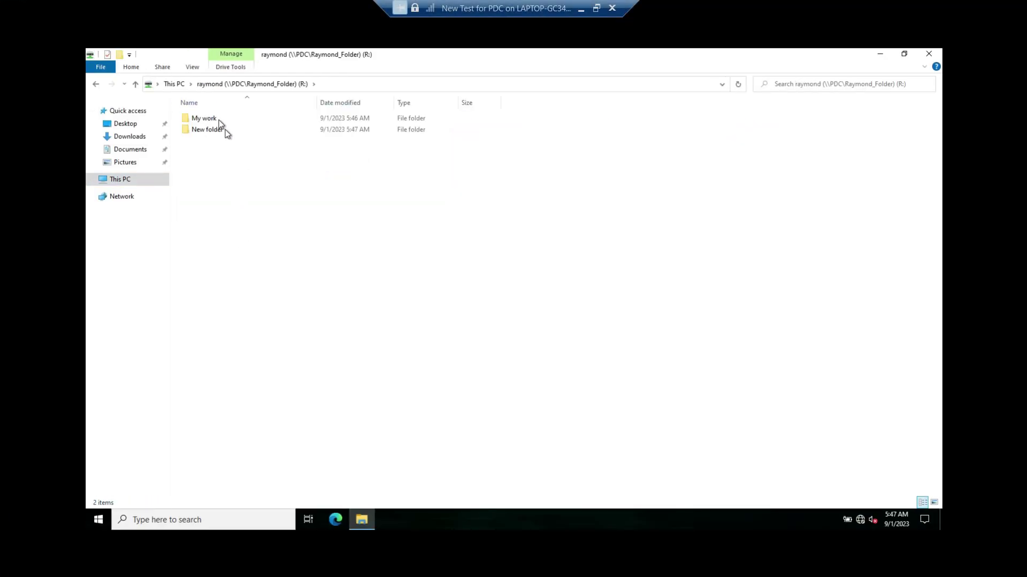
left_click(211, 132)
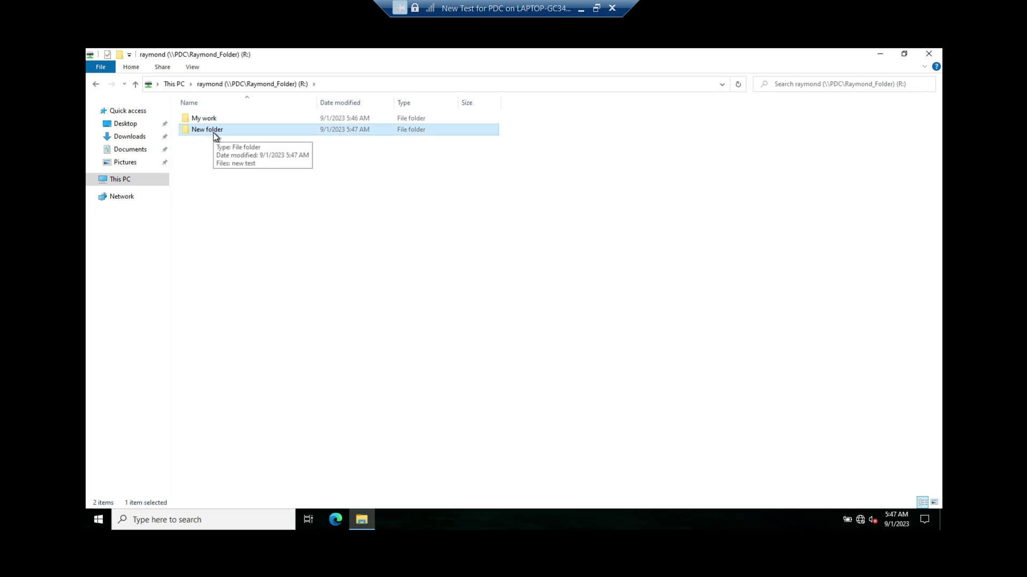
double_click(214, 133)
left_click(202, 119)
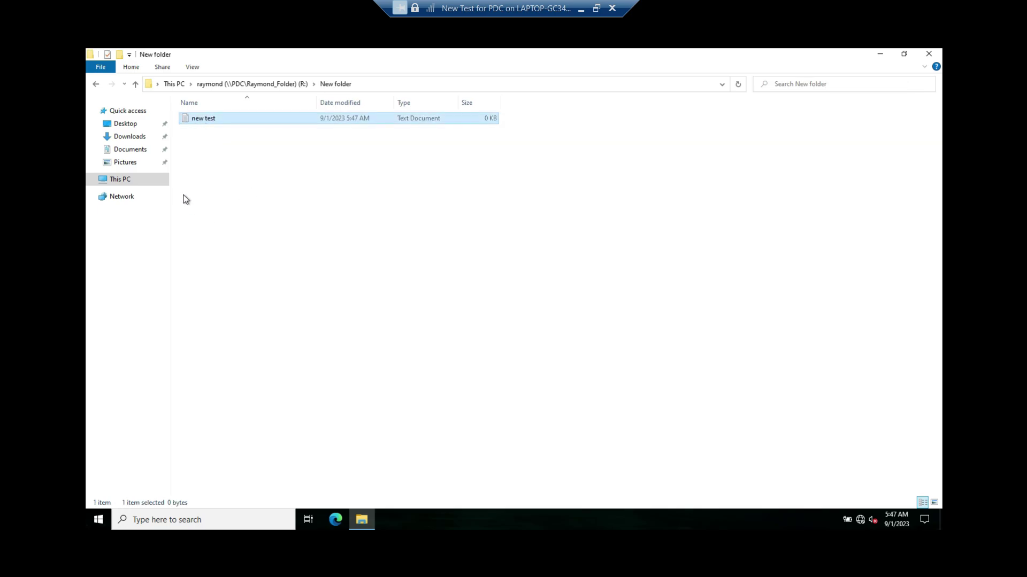
left_click(929, 54)
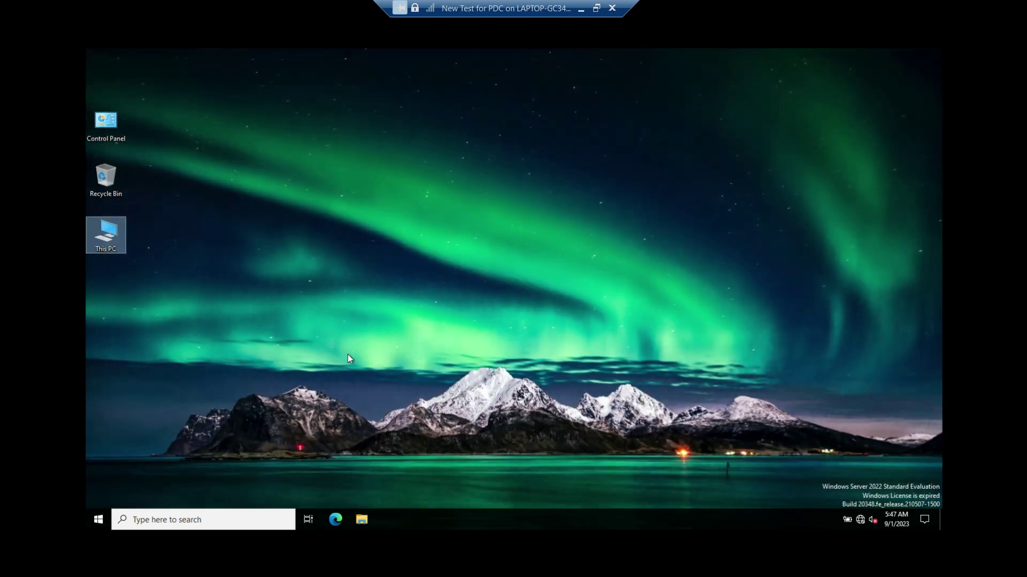
Sign out of the client VM and bring it back to the sign-in screen in a normal window
right_click(99, 522)
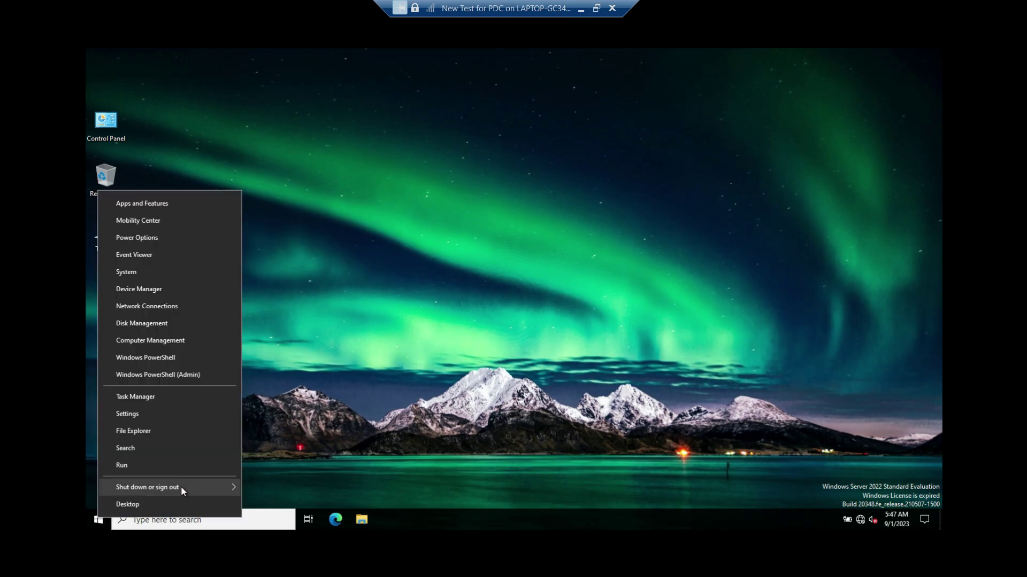
mouse_move(181, 486)
left_click(273, 450)
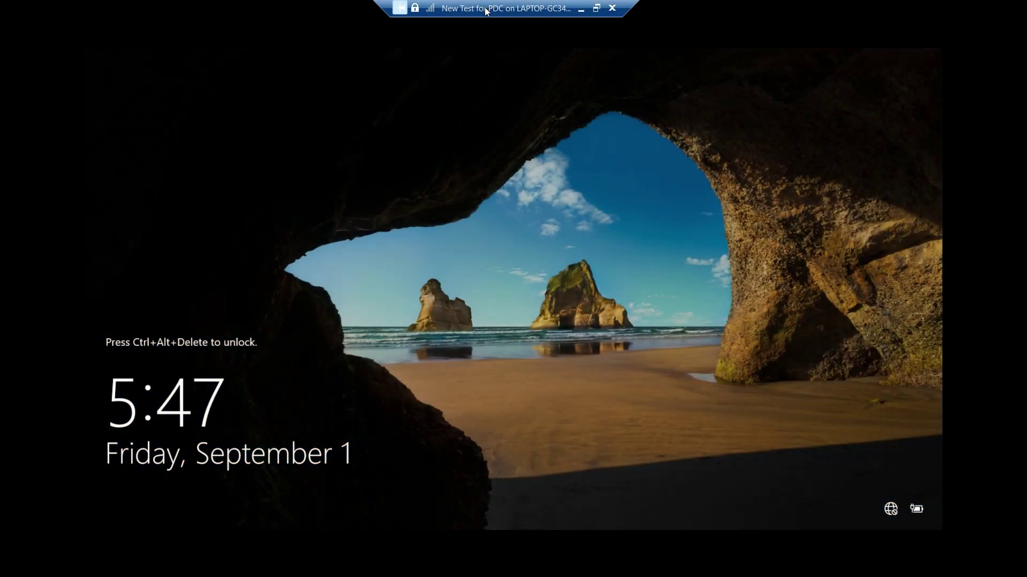
double_click(486, 11)
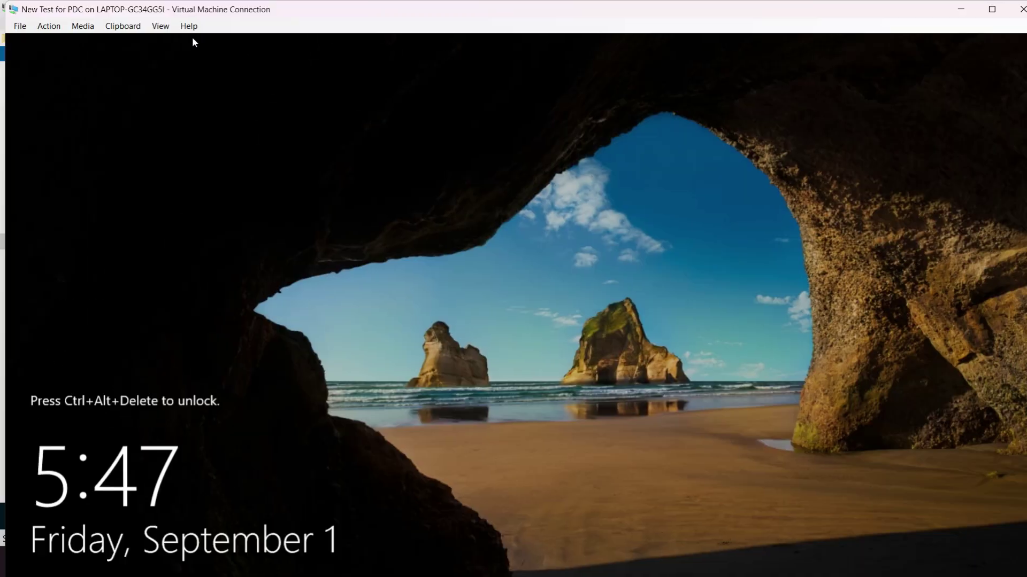
left_click(49, 25)
left_click(59, 41)
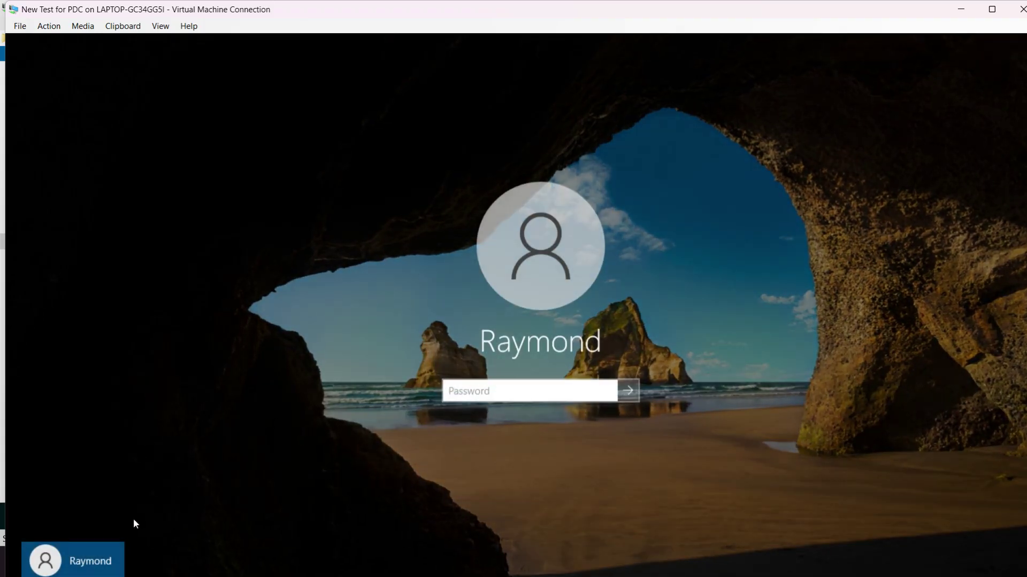
Sign in to the client VM as the second domain user with their password, then go full screen
key("Tab")
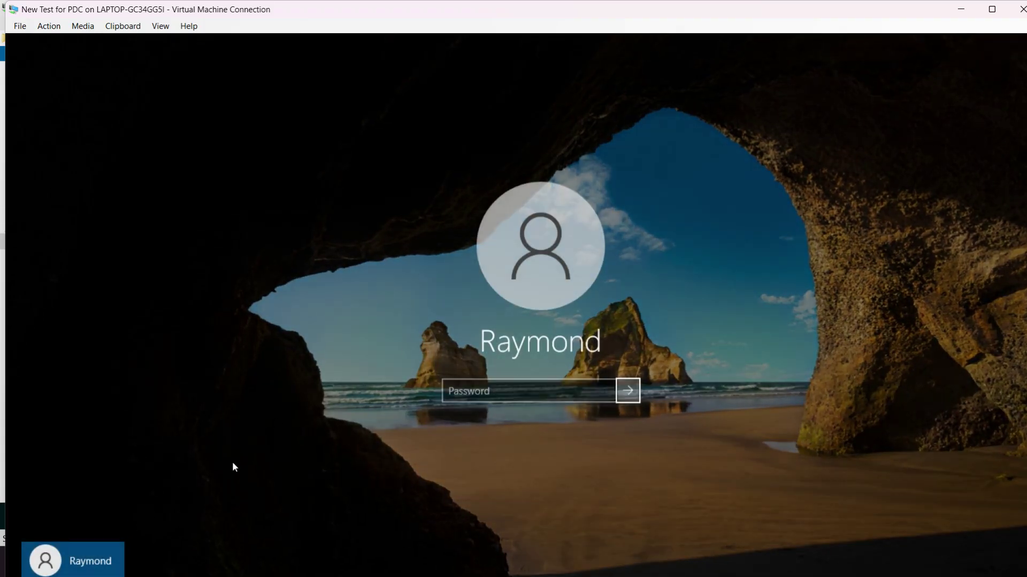
key("Tab")
key("Down")
key("Return")
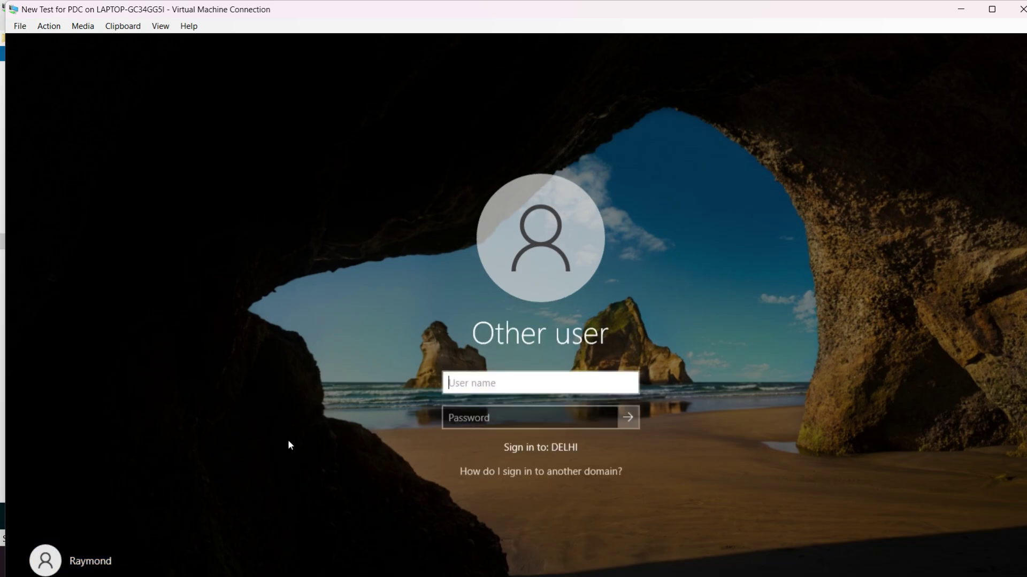
type("roshan")
key("Tab")
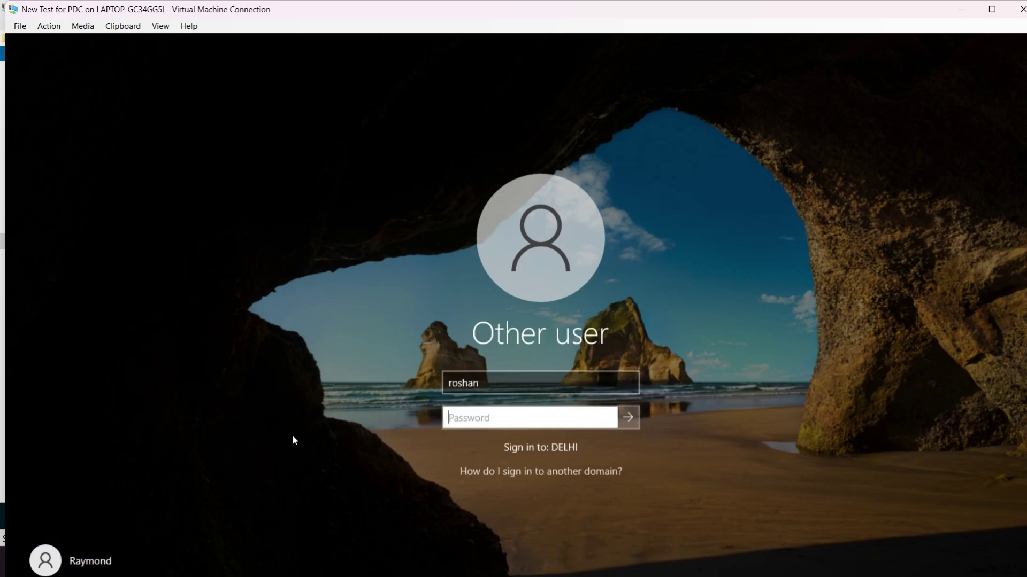
type("*")
key("Return")
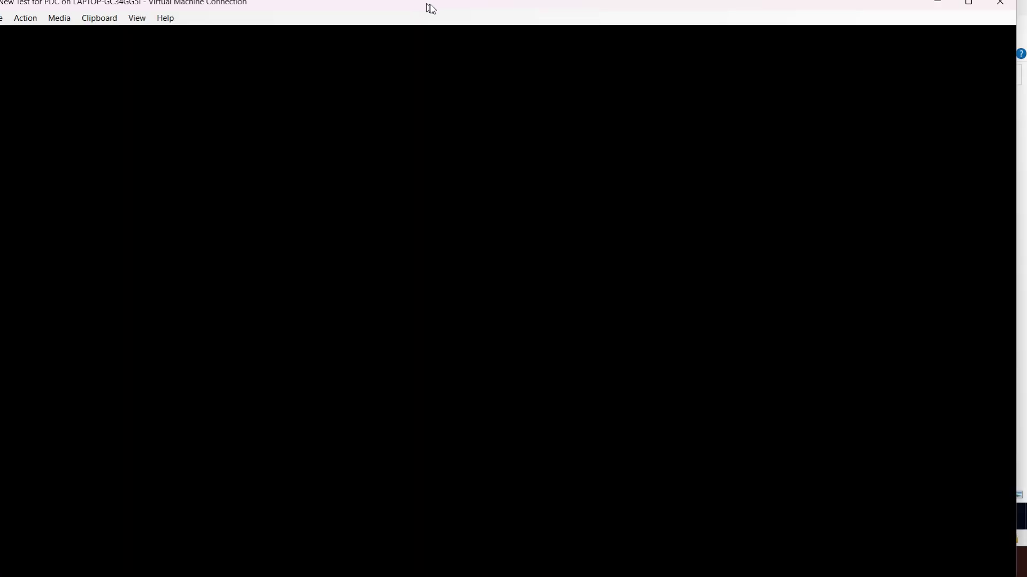
double_click(435, 5)
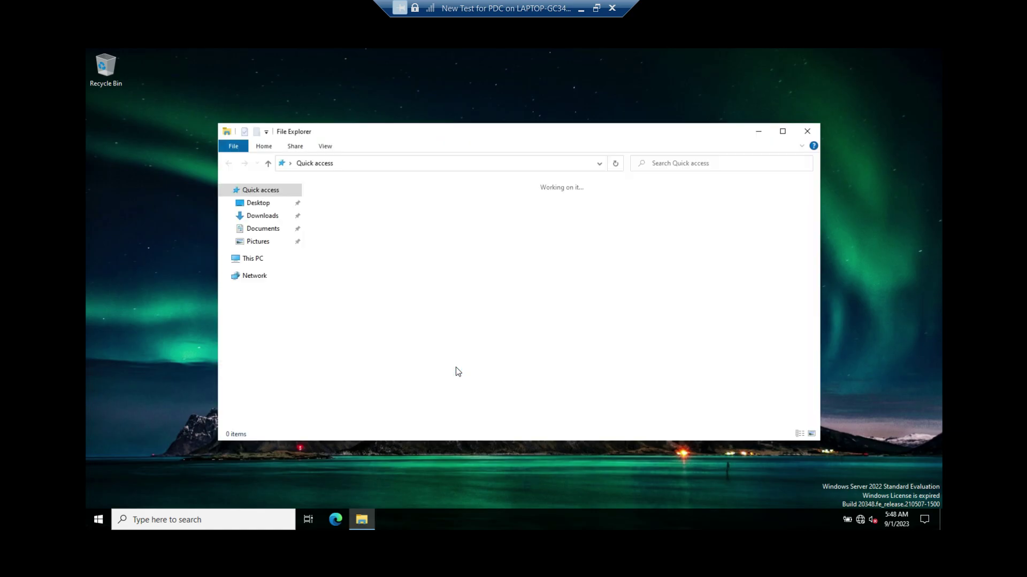
Open the mapped U: network drive from This PC in a maximized File Explorer
left_click(284, 262)
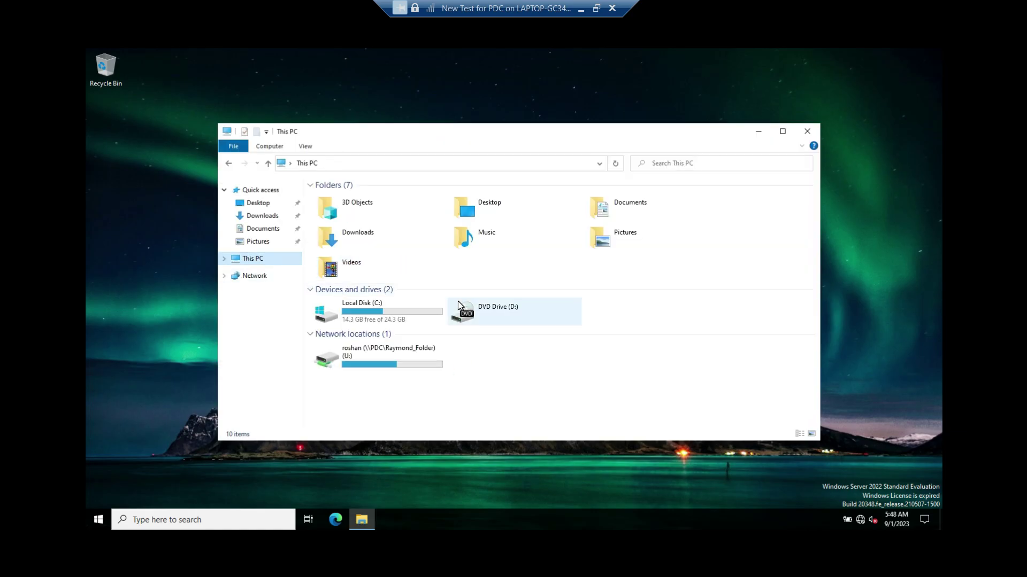
left_click(785, 131)
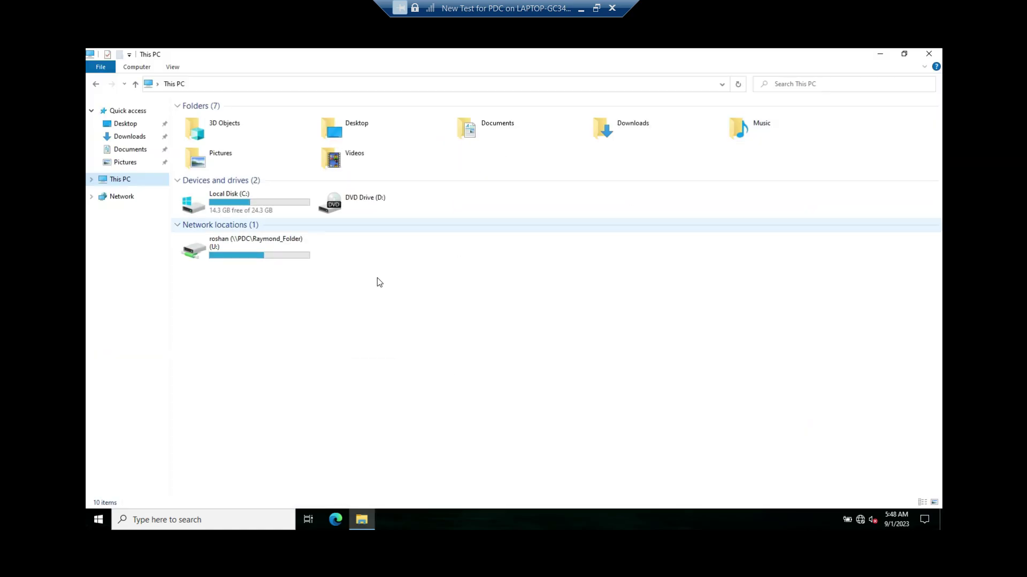
double_click(257, 252)
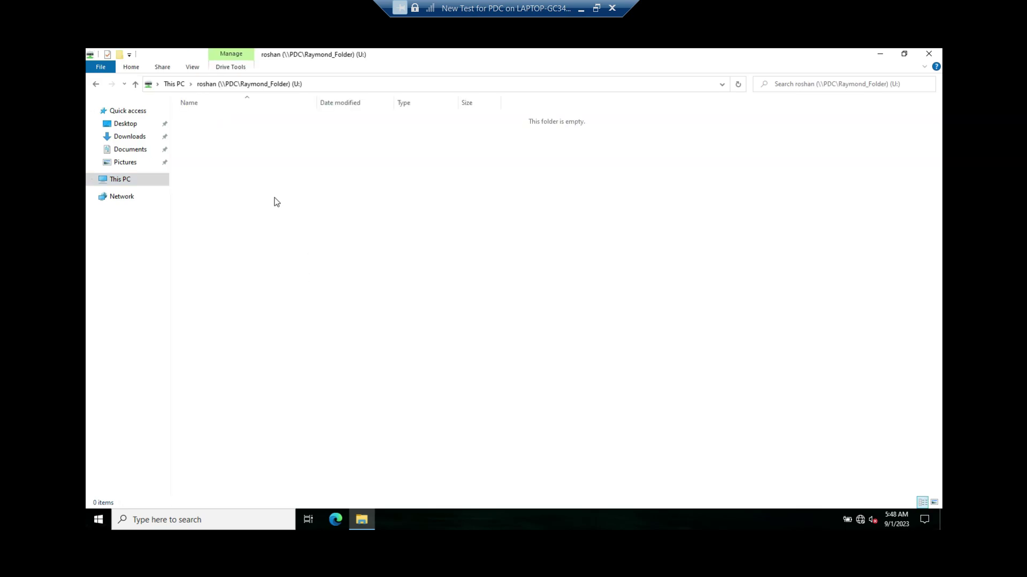
key("BackSpace")
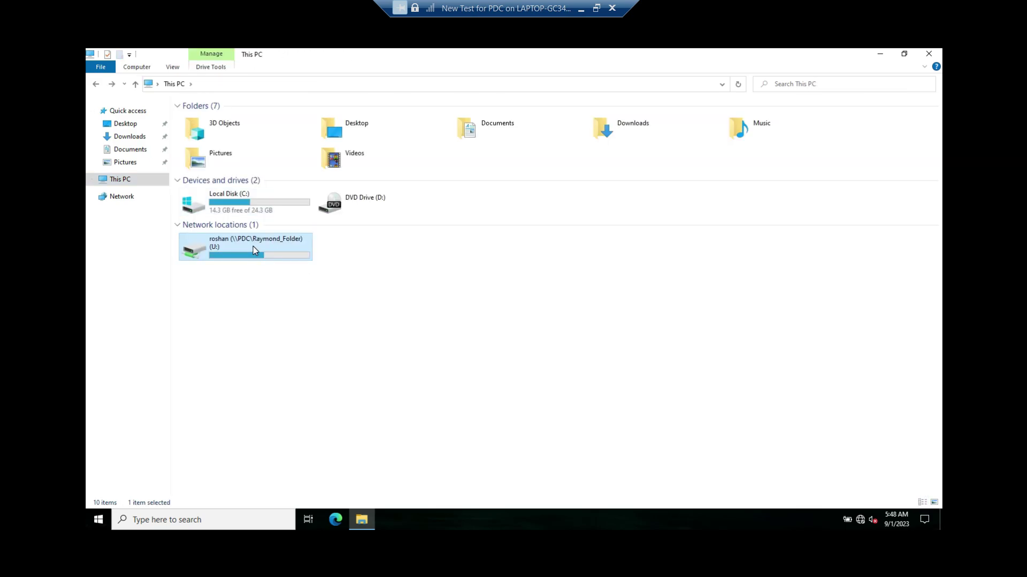
double_click(253, 247)
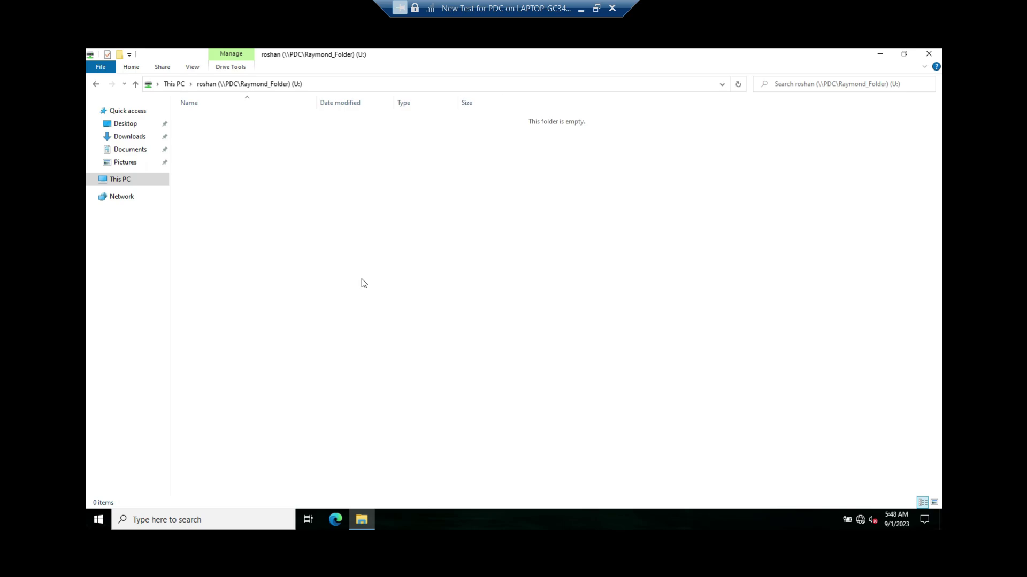
Create a folder named 'New folder' on the U: drive, then switch to the PDC VM
key("ctrl+shift+n")
key("Return")
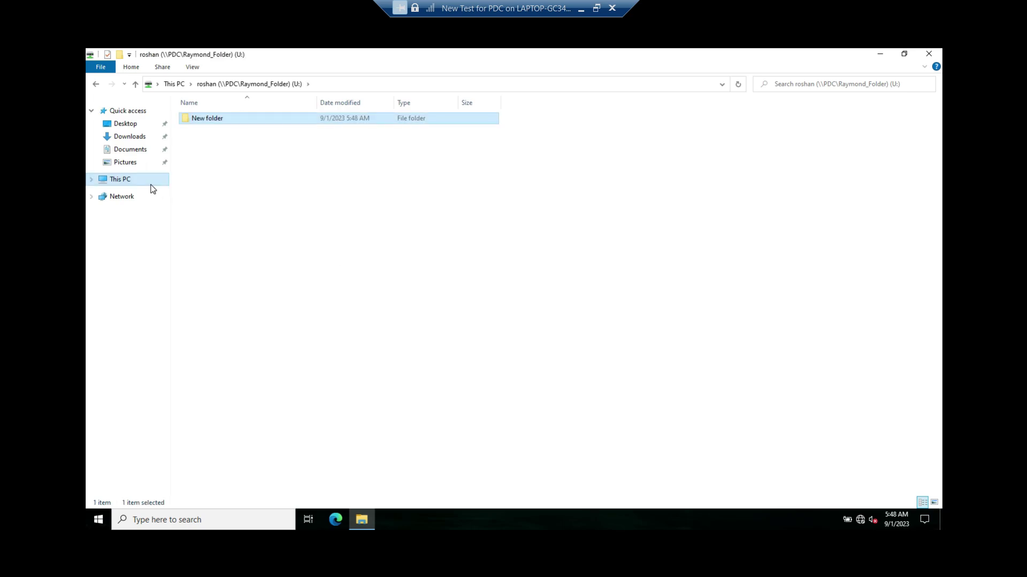
left_click(156, 182)
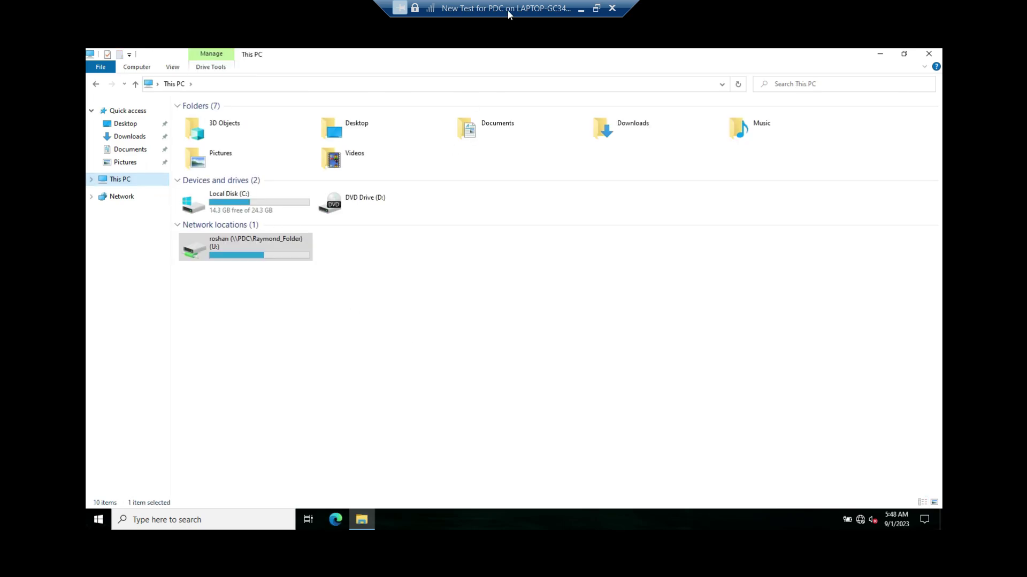
left_click(596, 8)
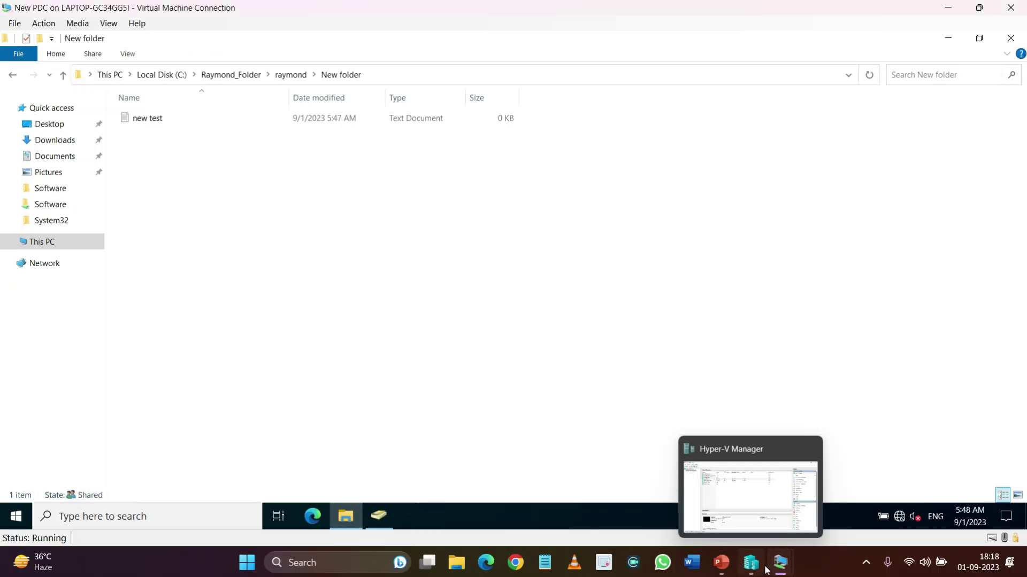
On the PDC, browse to C:\Raymond_Folder and select the second user's home folder
left_click(41, 244)
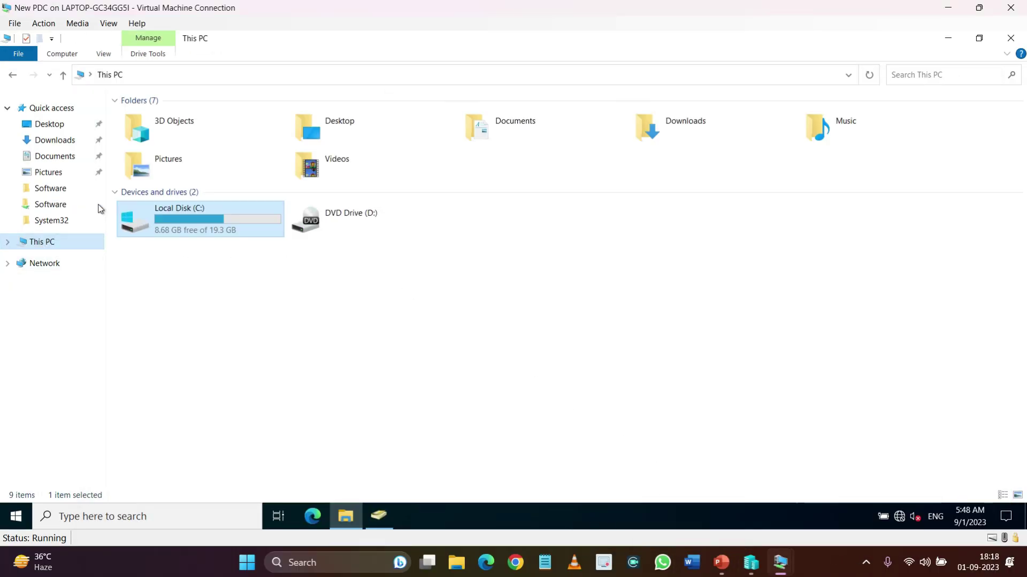
double_click(179, 218)
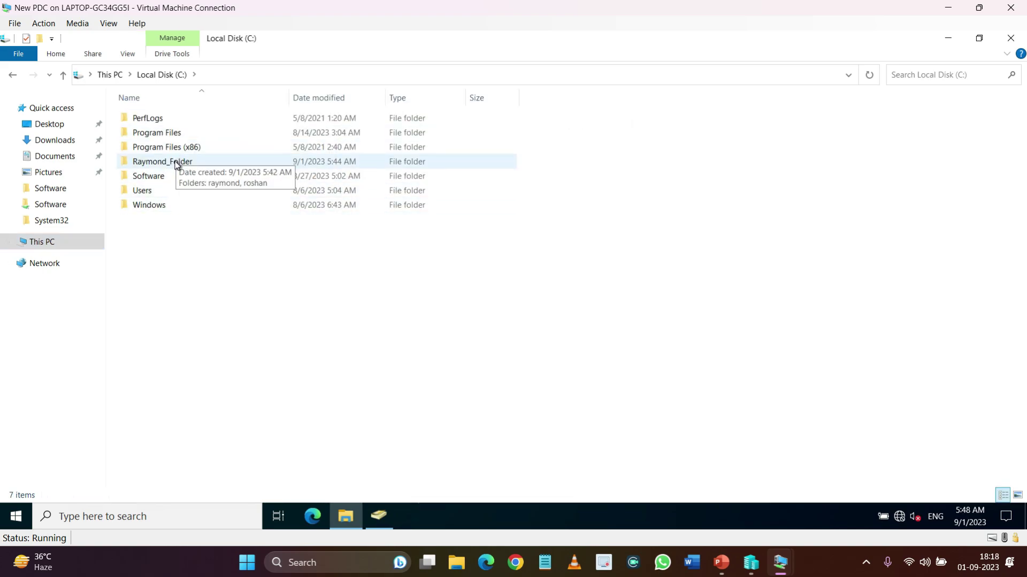
double_click(176, 163)
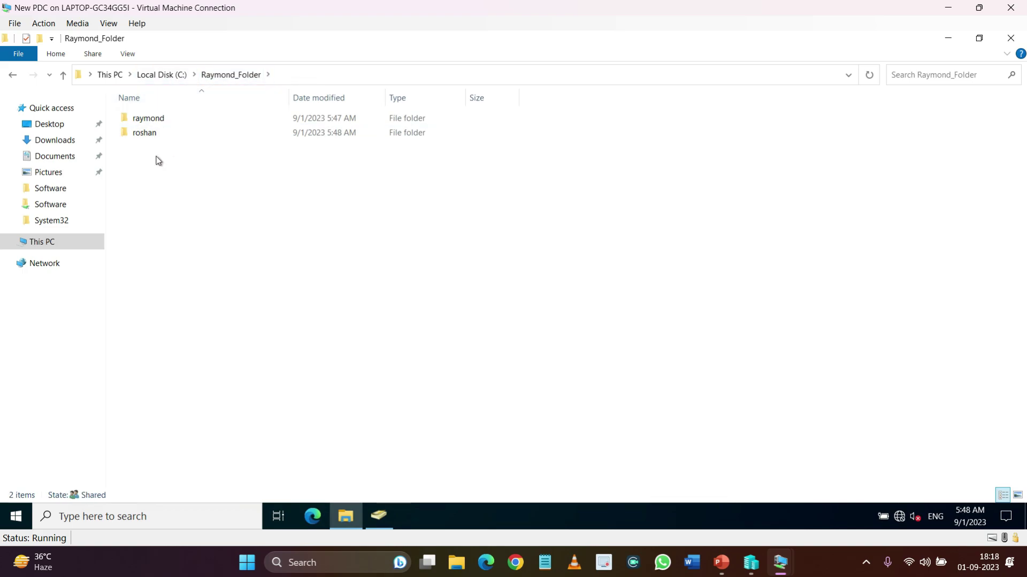
left_click_drag(159, 157, 164, 131)
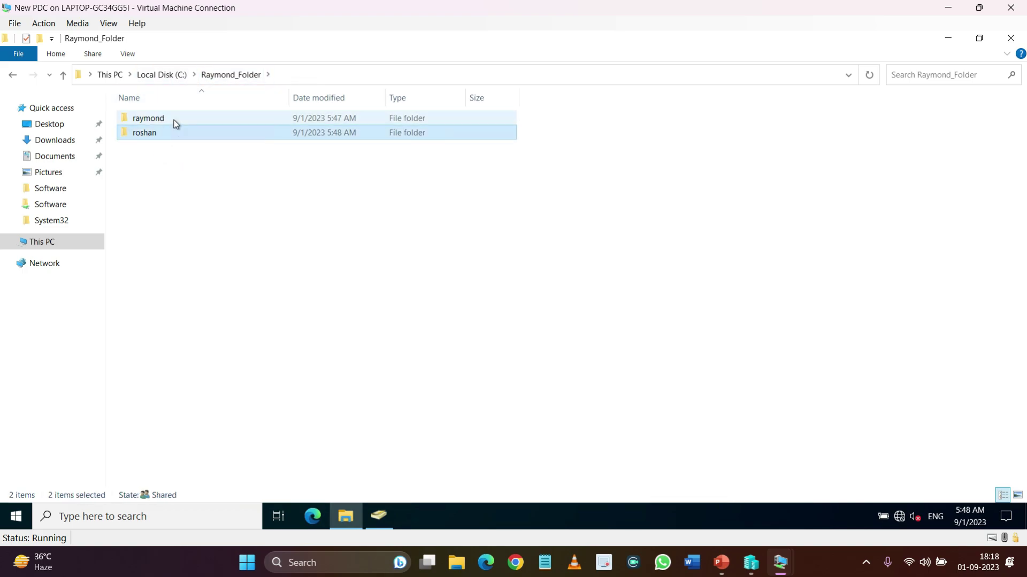
left_click(176, 124)
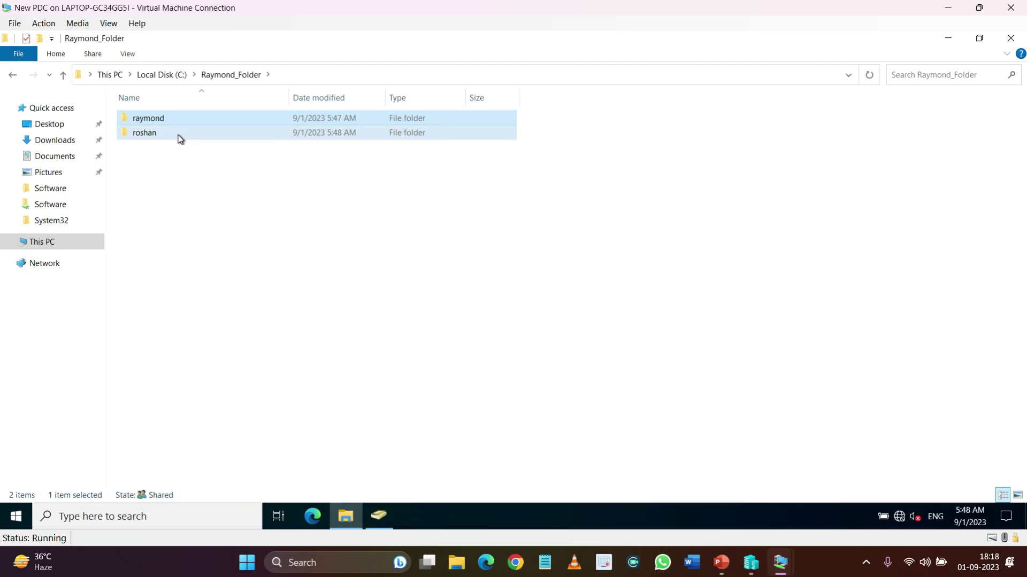
left_click(179, 137)
On the client VM, open New folder on the U: drive
mouse_move(780, 563)
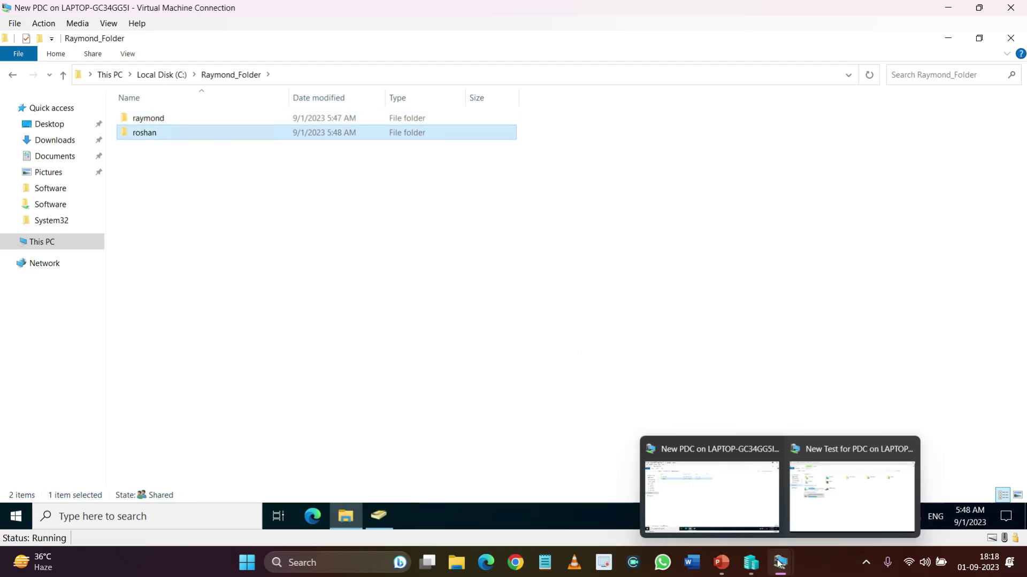
left_click(829, 496)
double_click(246, 252)
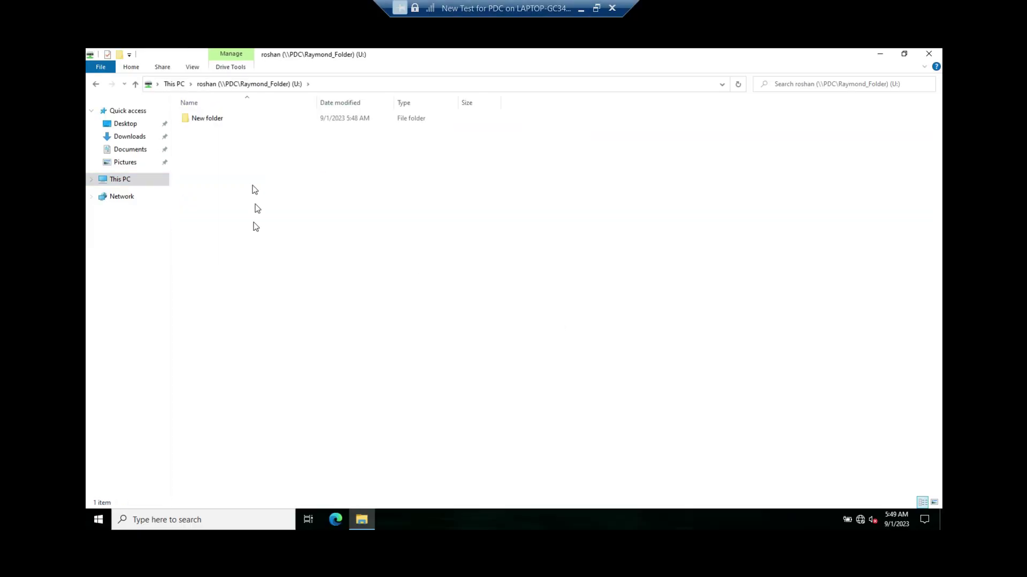
double_click(203, 124)
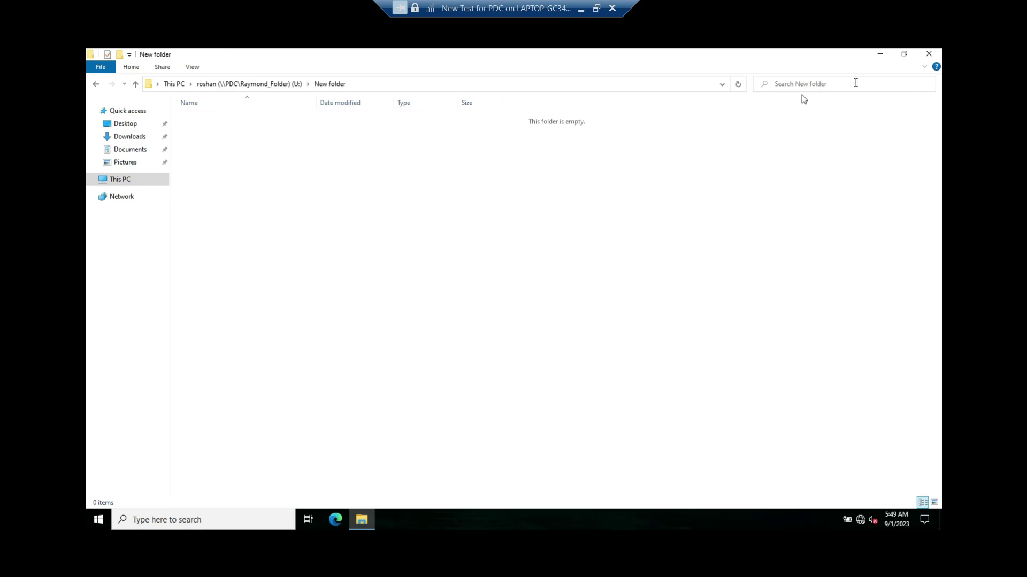
Open the matching New folder in the user's folder on the PDC, then minimize the VM and start the slideshow
left_click(595, 8)
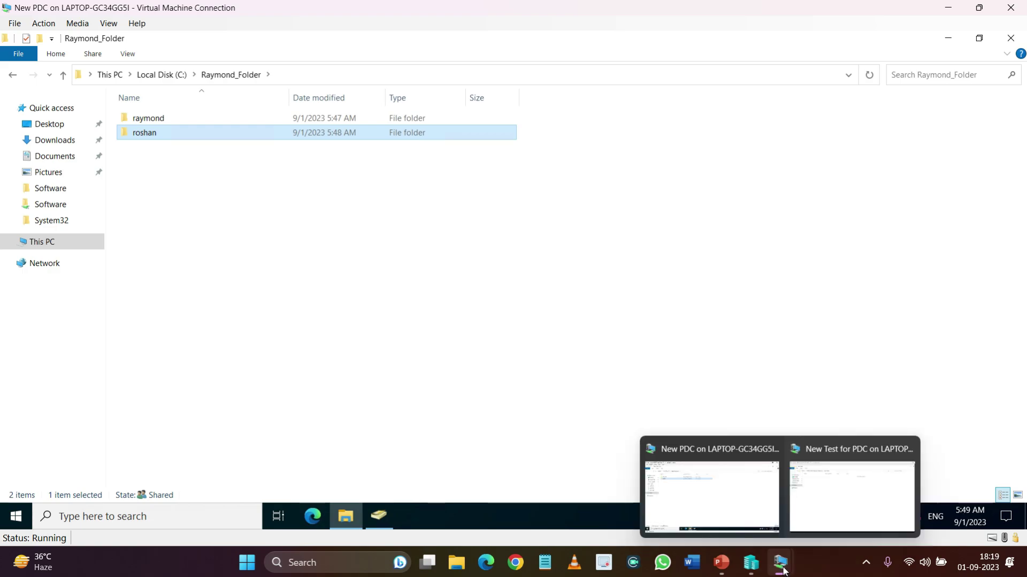
double_click(166, 134)
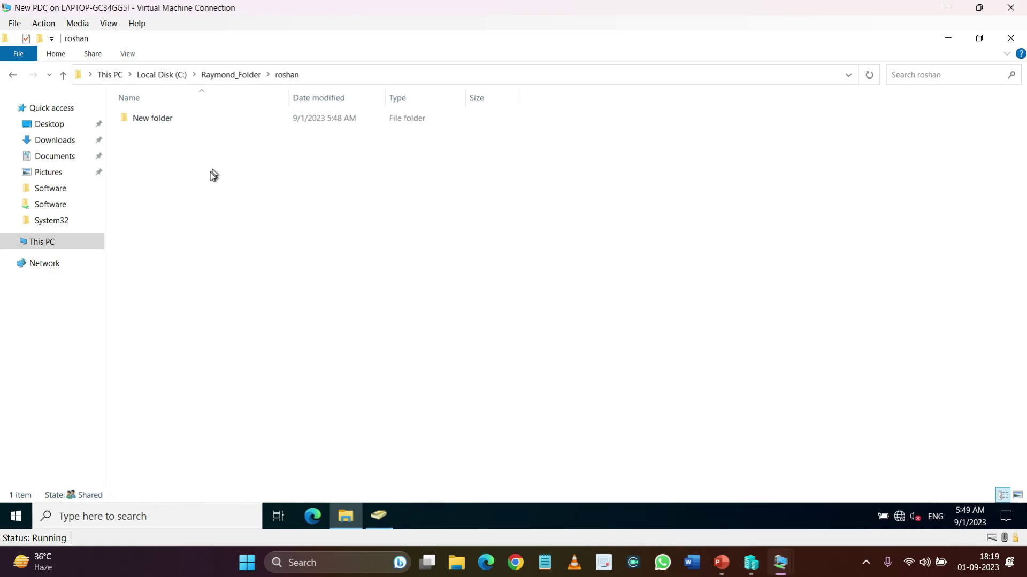
double_click(157, 124)
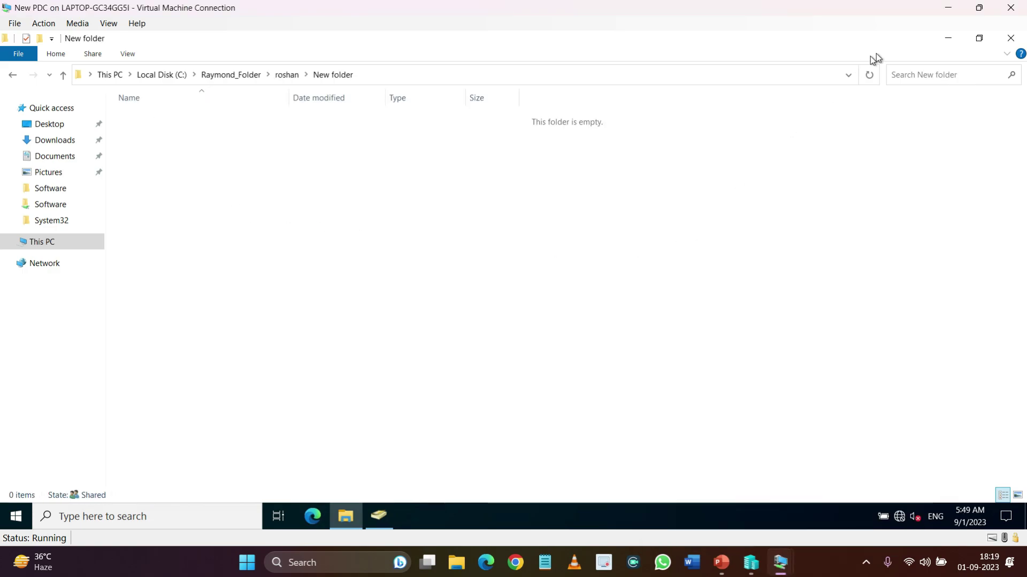
left_click(947, 8)
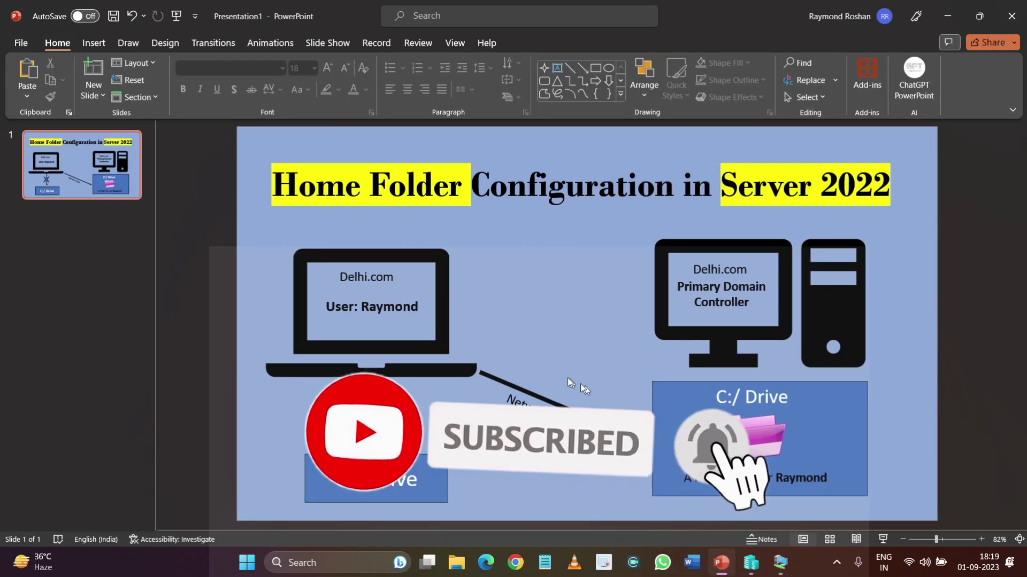
key("F5")
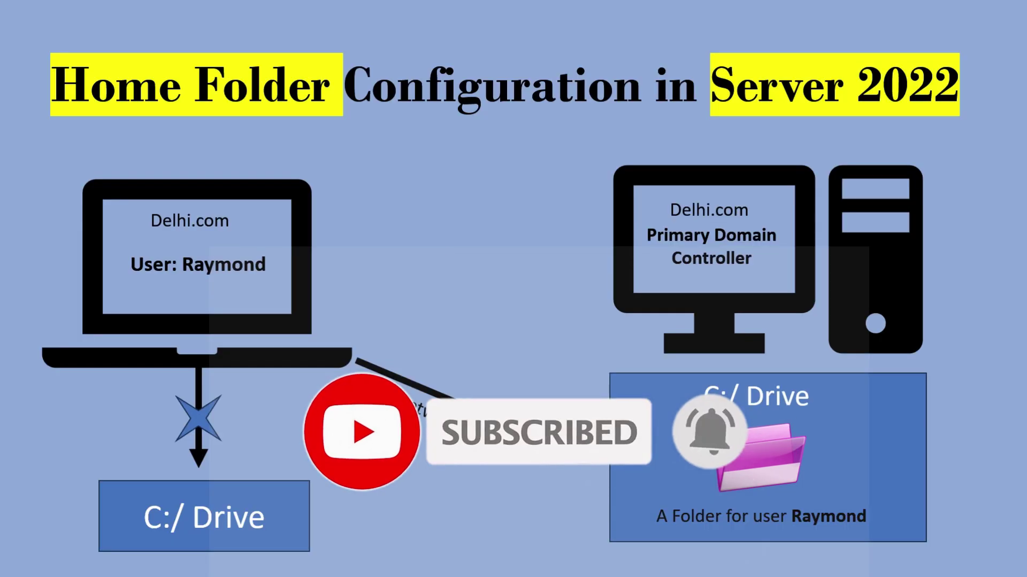